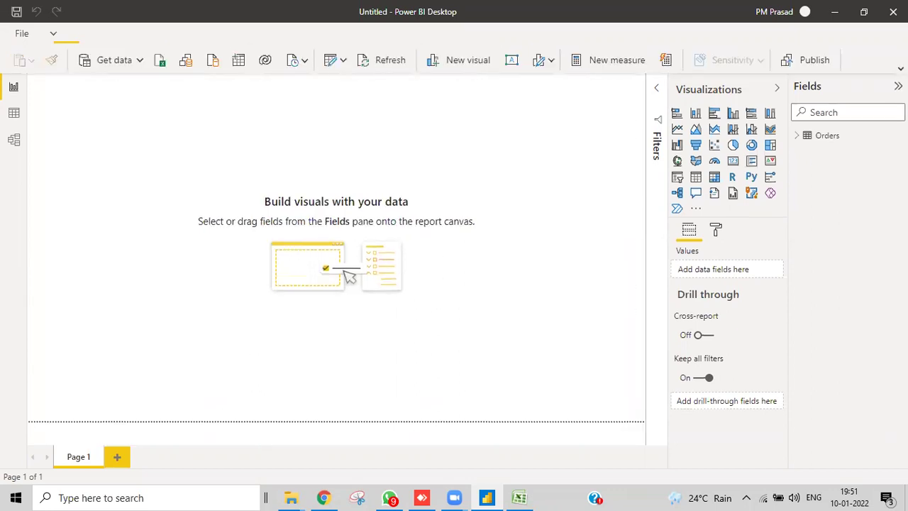
# Create a new measure named "and" in the Orders table and begin its formula with the CALCULATE function
pyautogui.click(900, 68)
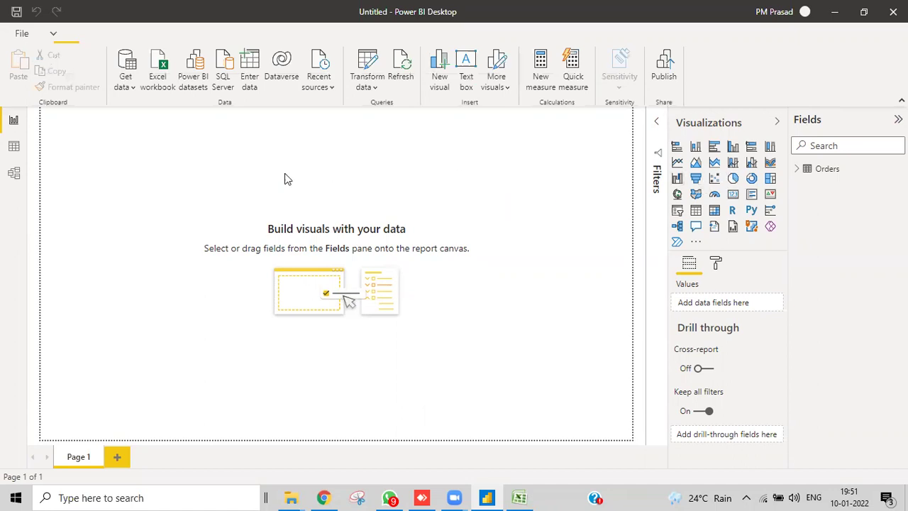
pyautogui.rightClick(827, 171)
pyautogui.click(756, 179)
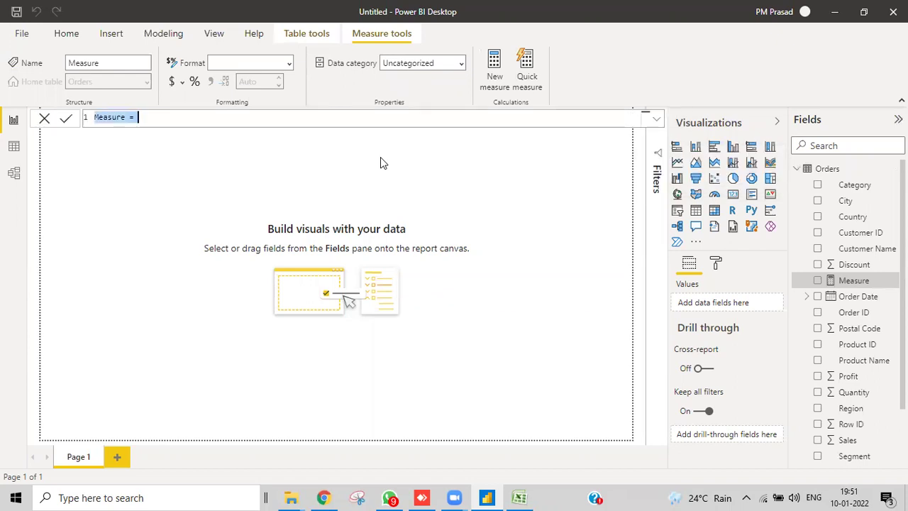
pyautogui.press('BackSpace')
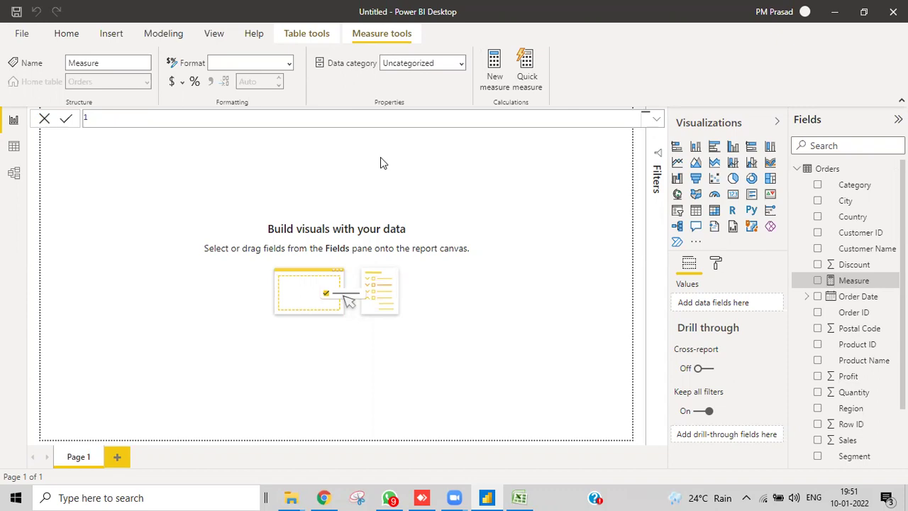
pyautogui.write('and=calculate')
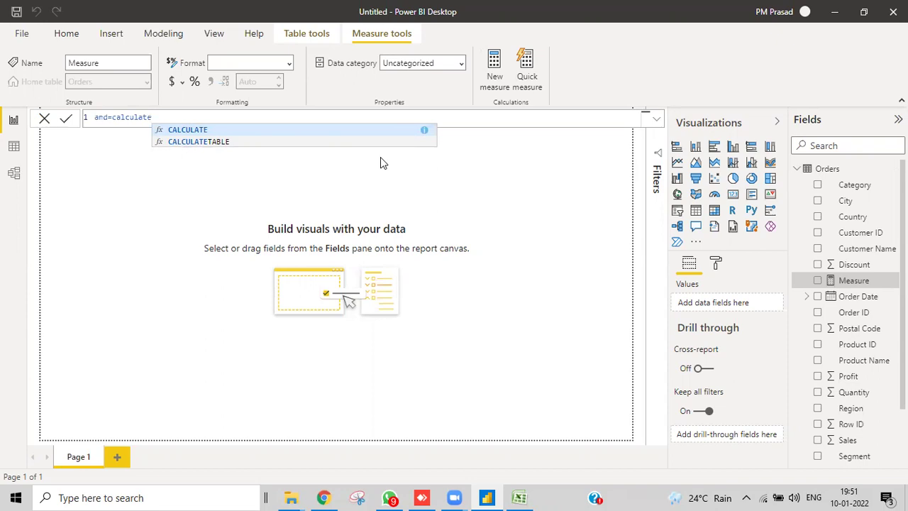
pyautogui.write('(')
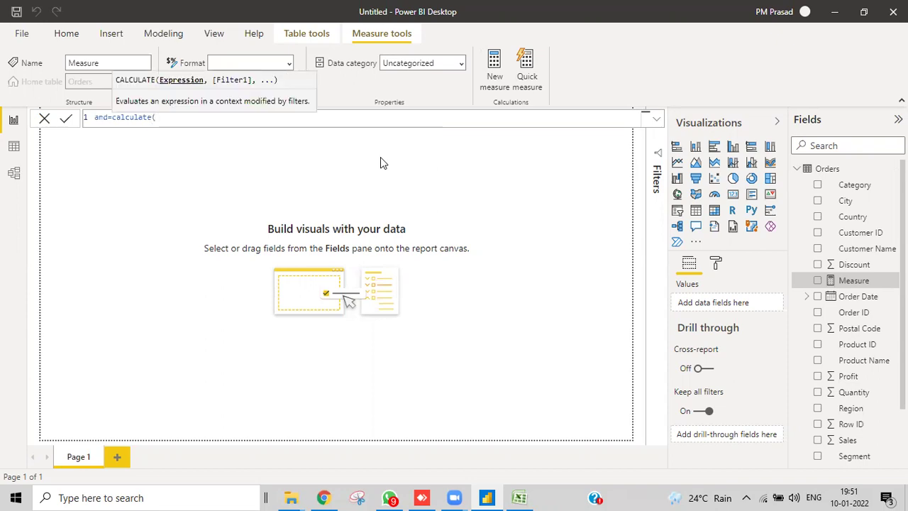
pyautogui.write('total')
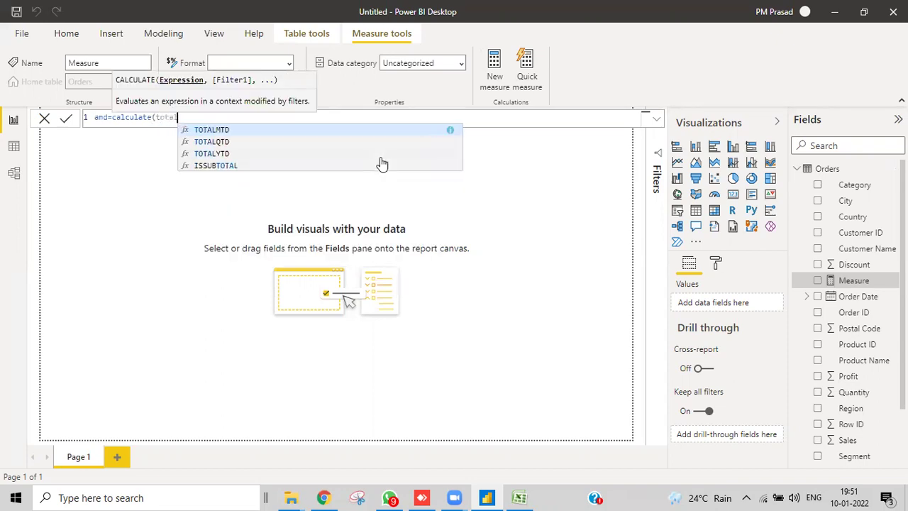
pyautogui.press('BackSpace')
pyautogui.press('BackSpace')
pyautogui.press('BackSpace')
pyautogui.press('BackSpace')
pyautogui.press('BackSpace')
pyautogui.press('BackSpace')
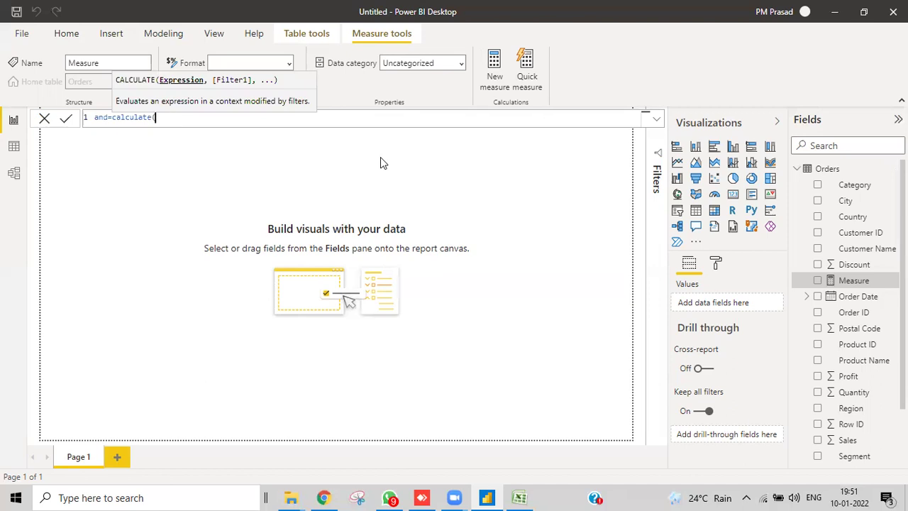
# Enter SUM(Orders[Sales]) as the expression argument of the CALCULATE formula
pyautogui.write('sum')
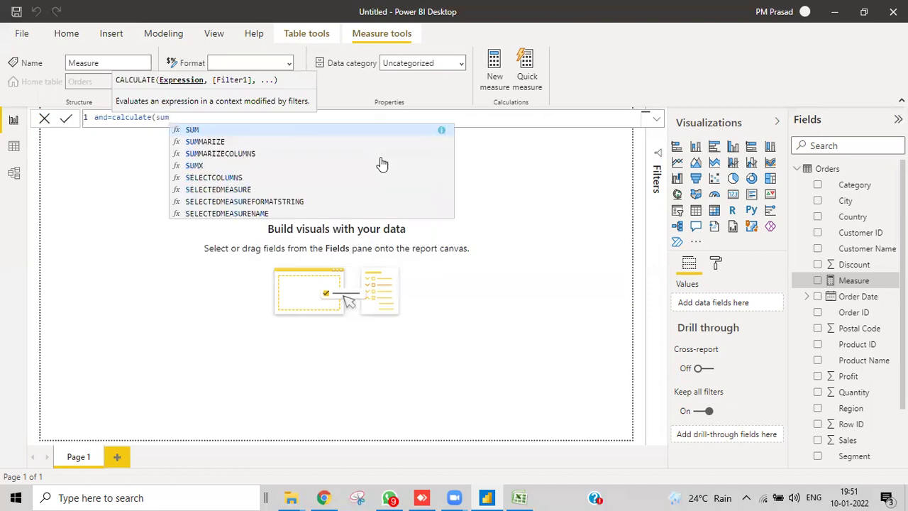
pyautogui.write('(sales')
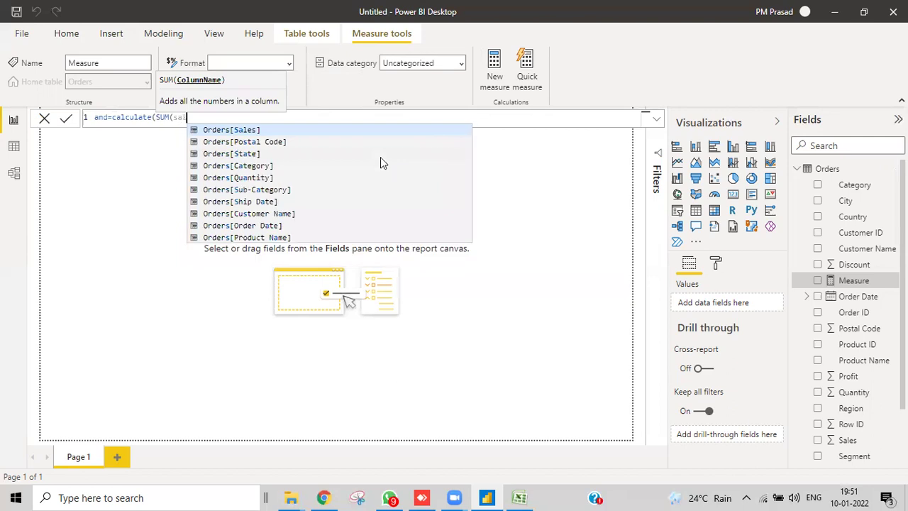
pyautogui.click(258, 131)
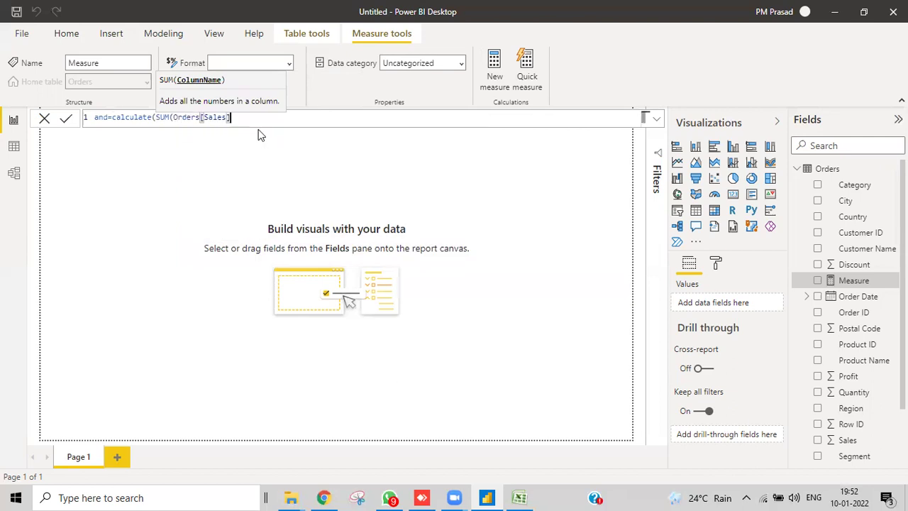
pyautogui.write(')')
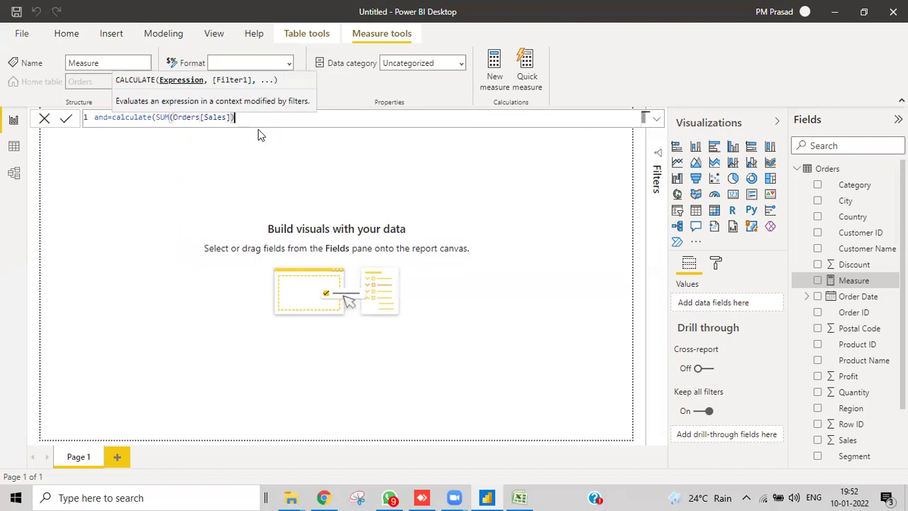
pyautogui.write(',')
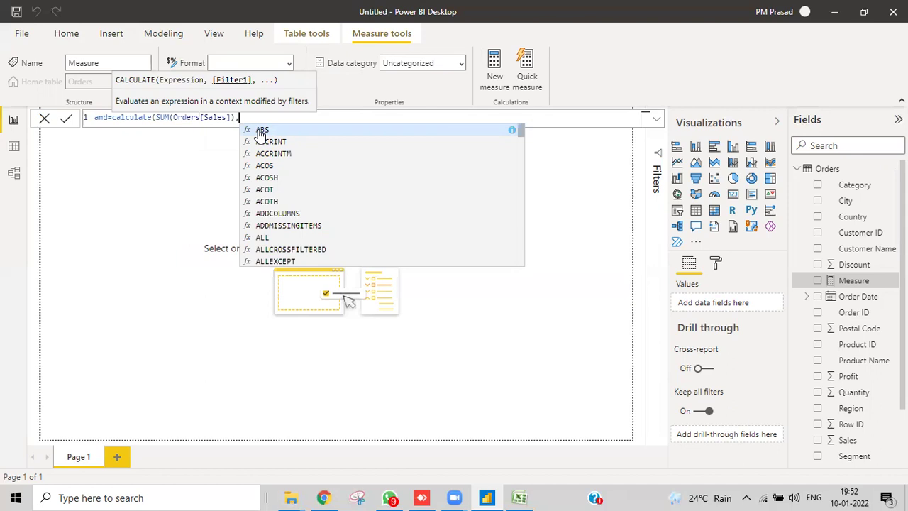
pyautogui.write('region =')
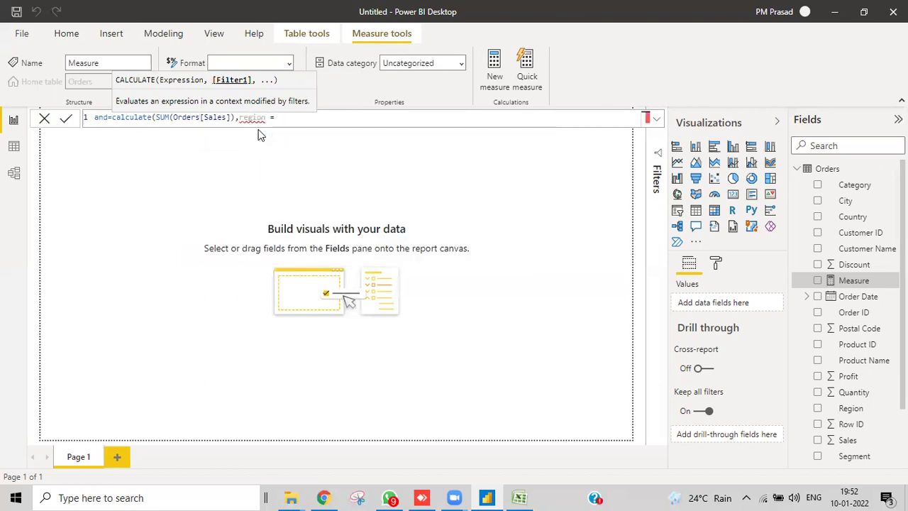
pyautogui.press('BackSpace')
pyautogui.press('BackSpace')
pyautogui.press('BackSpace')
pyautogui.press('BackSpace')
pyautogui.press('BackSpace')
pyautogui.press('BackSpace')
pyautogui.press('BackSpace')
pyautogui.press('BackSpace')
# Add Orders[Region]="east" as the first filter argument of the CALCULATE formula
pyautogui.write('r')
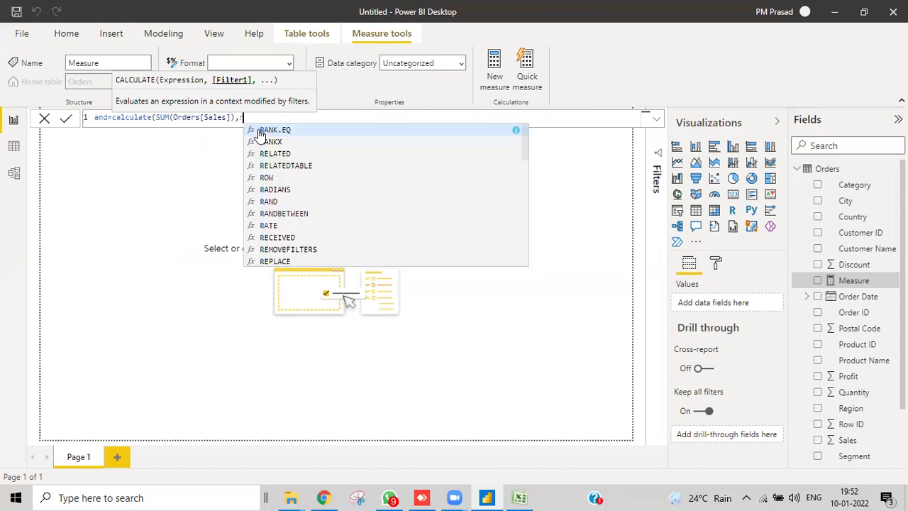
pyautogui.write('e')
pyautogui.write('gio')
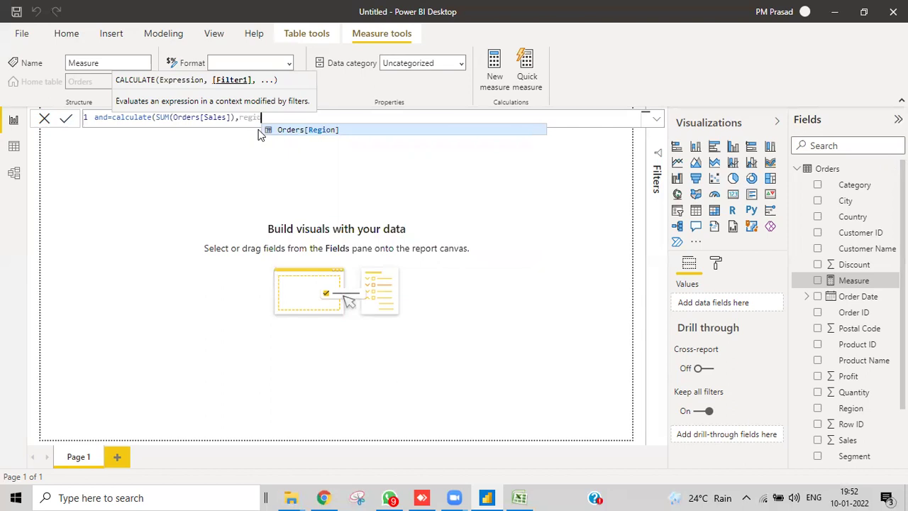
pyautogui.press('Tab')
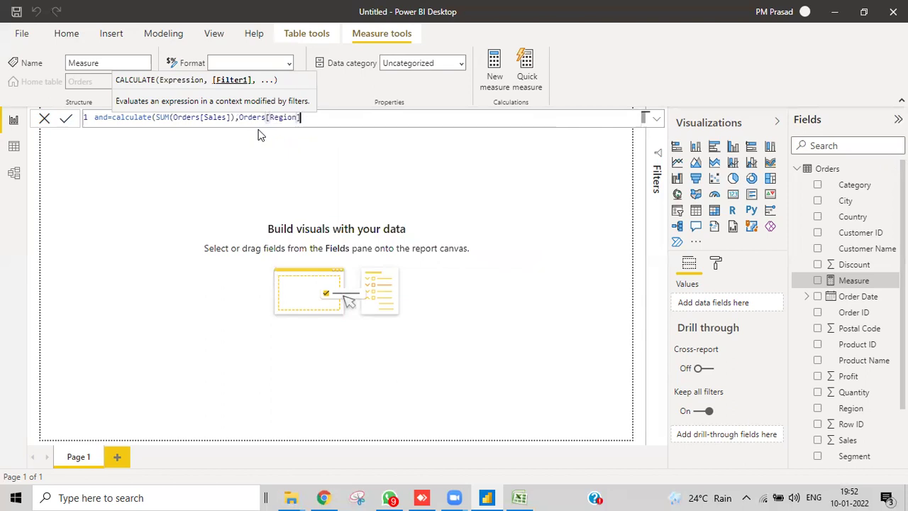
pyautogui.write('="east"')
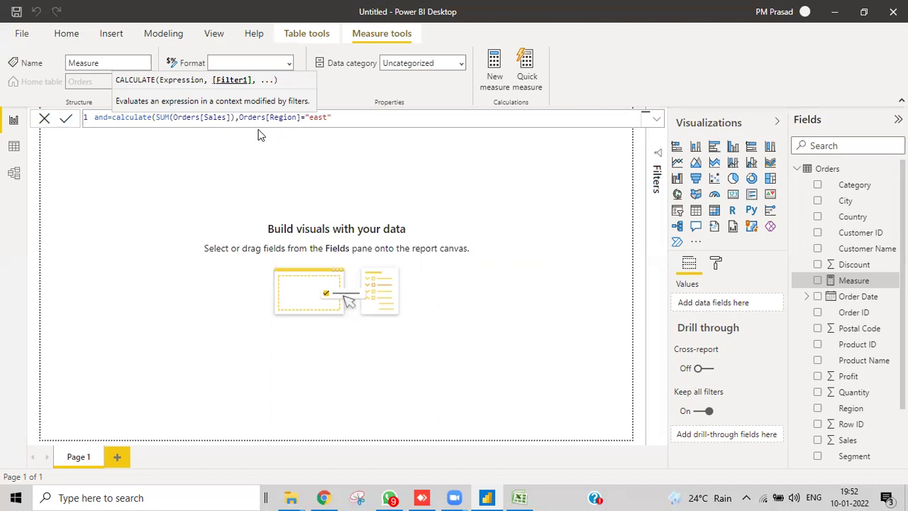
pyautogui.write(',')
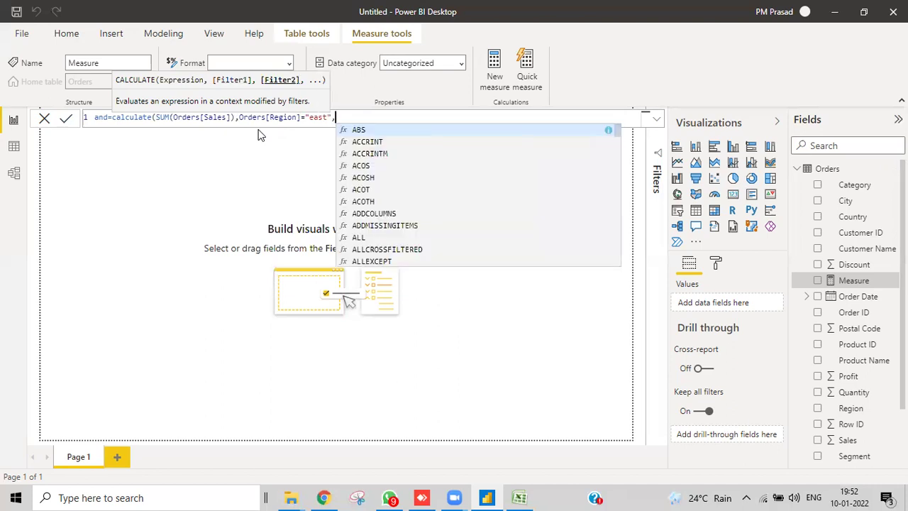
pyautogui.write('cder')
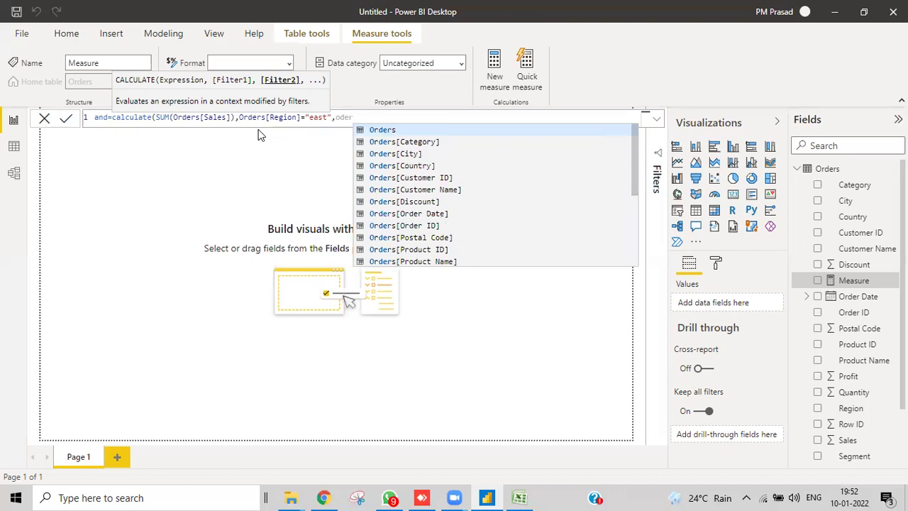
pyautogui.press('BackSpace')
pyautogui.press('BackSpace')
pyautogui.press('BackSpace')
pyautogui.press('BackSpace')
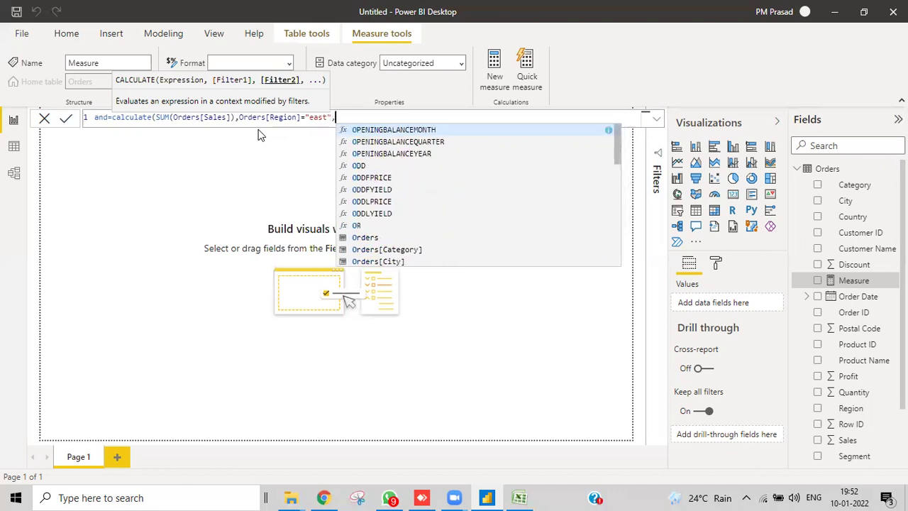
# Add Orders[Region]="west" as the second filter argument, close the CALCULATE formula and commit the measure
pyautogui.write('region')
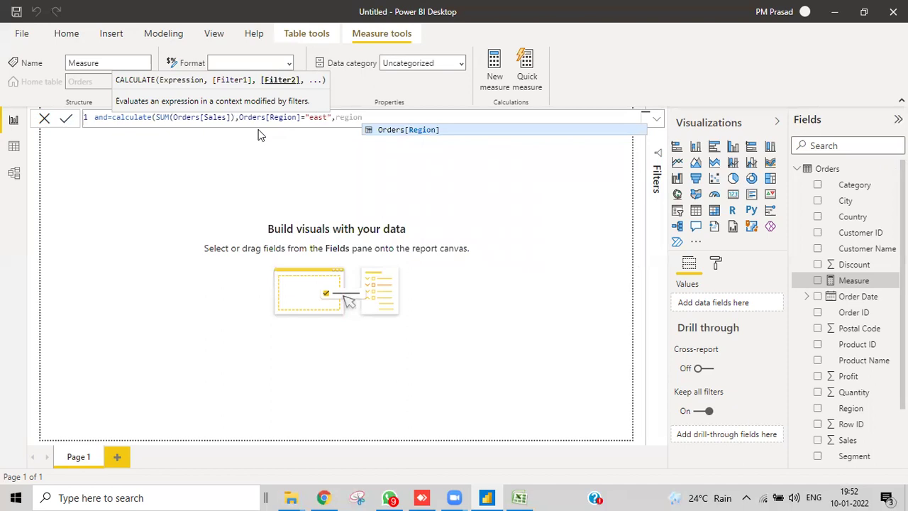
pyautogui.press('Tab')
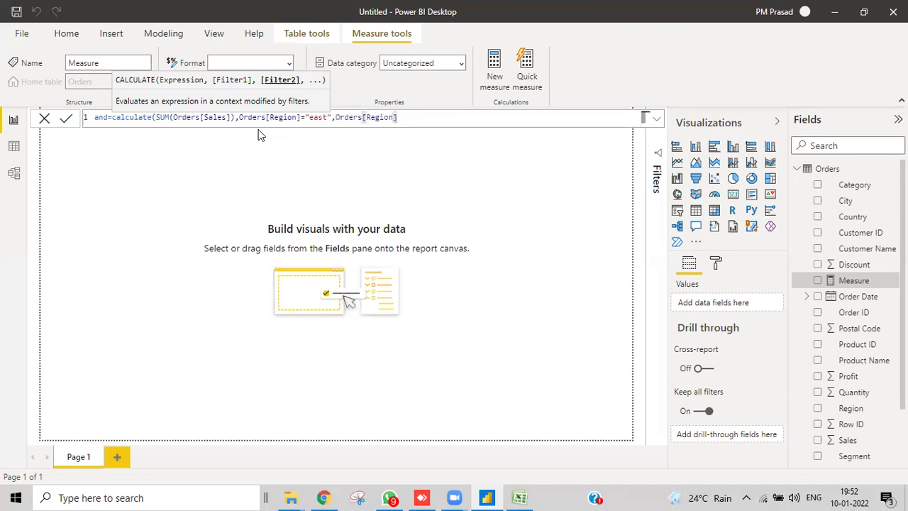
pyautogui.write('=')
pyautogui.write('"w')
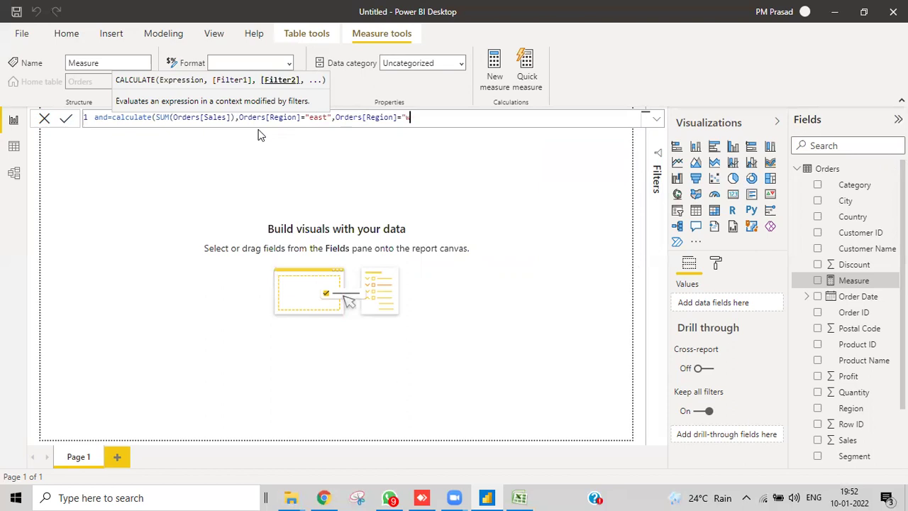
pyautogui.write('est")')
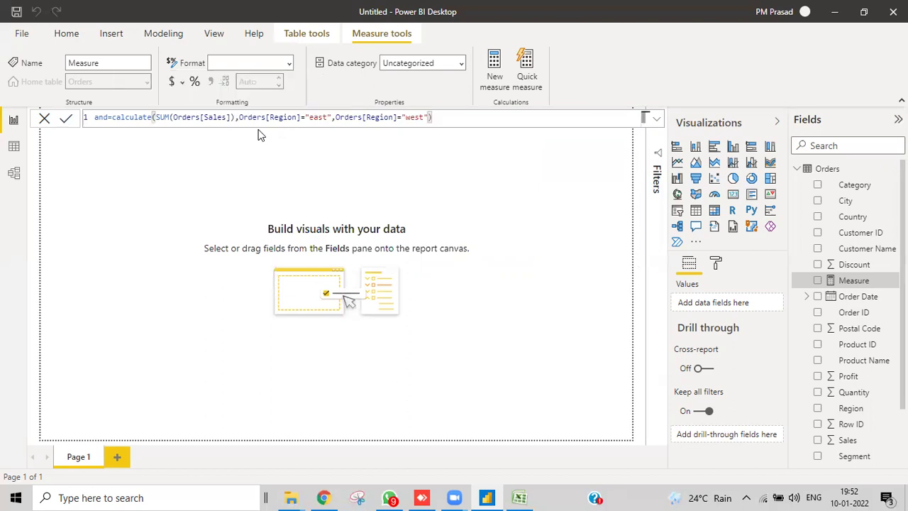
pyautogui.press('Return')
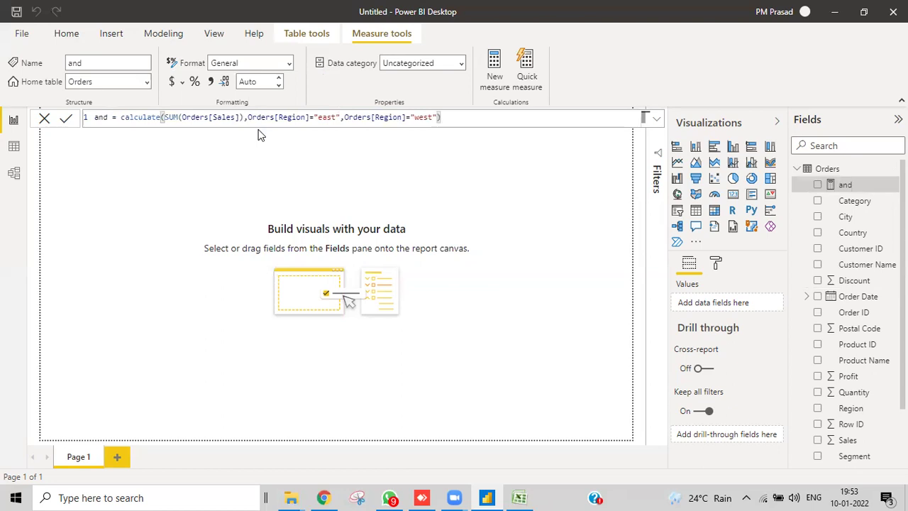
# Insert a card visual on the report page and place it toward the page's upper right
pyautogui.click(234, 179)
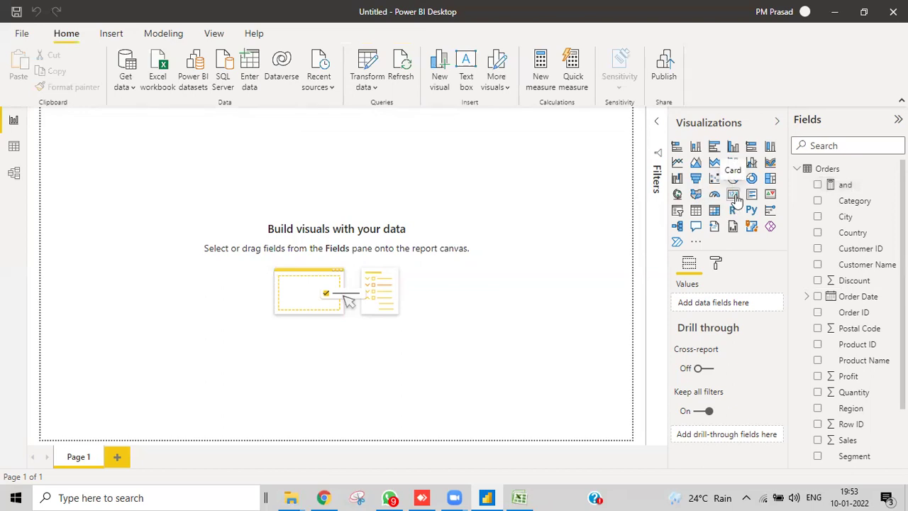
pyautogui.click(736, 199)
pyautogui.moveTo(116, 172); pyautogui.dragTo(455, 212)
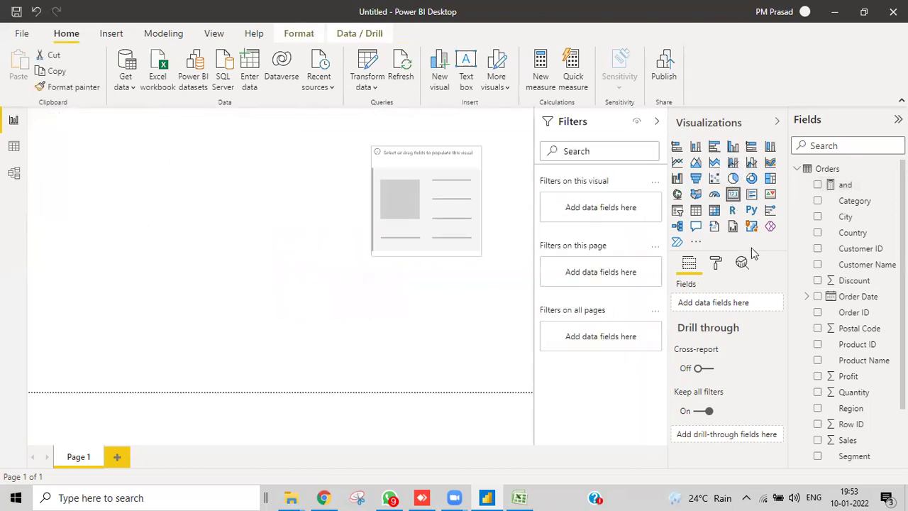
# Show the "and" measure on the card and widen the card by extending its left edge
pyautogui.scroll(-3, 865, 319)
pyautogui.scroll(3, 861, 298)
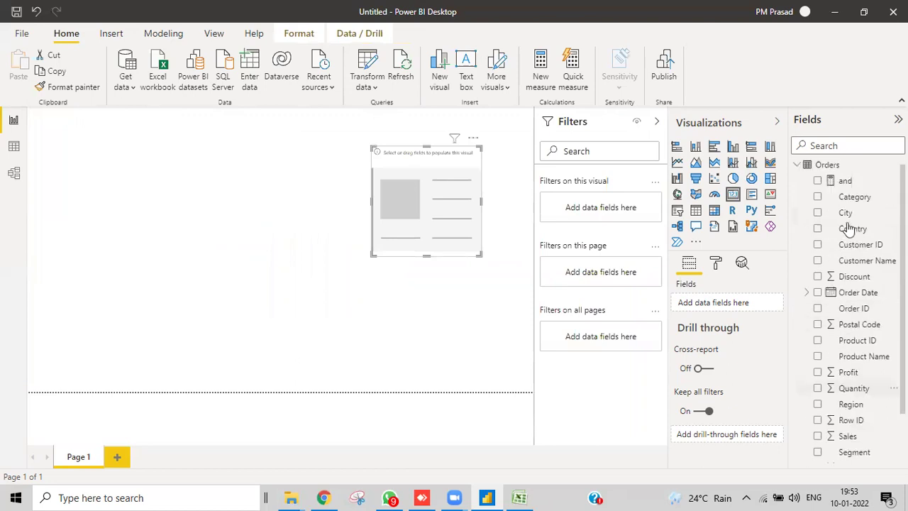
pyautogui.moveTo(431, 201); pyautogui.dragTo(372, 202)
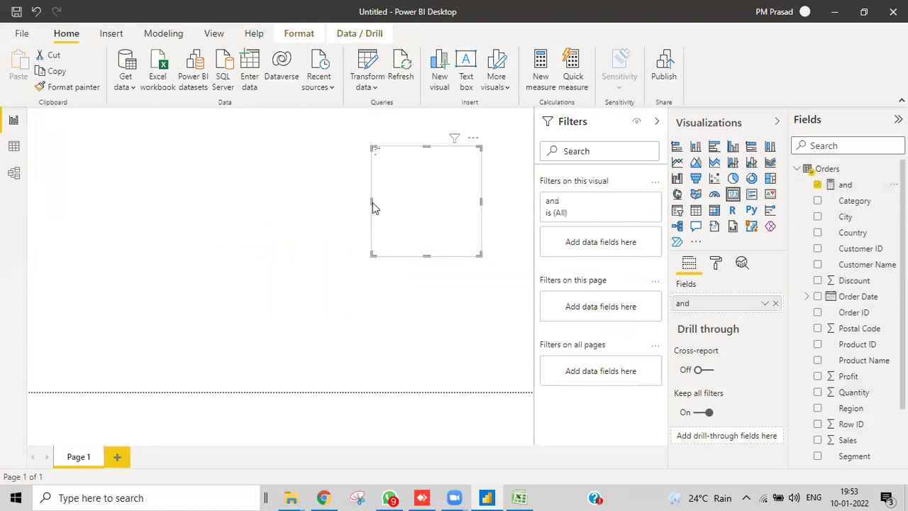
pyautogui.moveTo(371, 200); pyautogui.dragTo(289, 205)
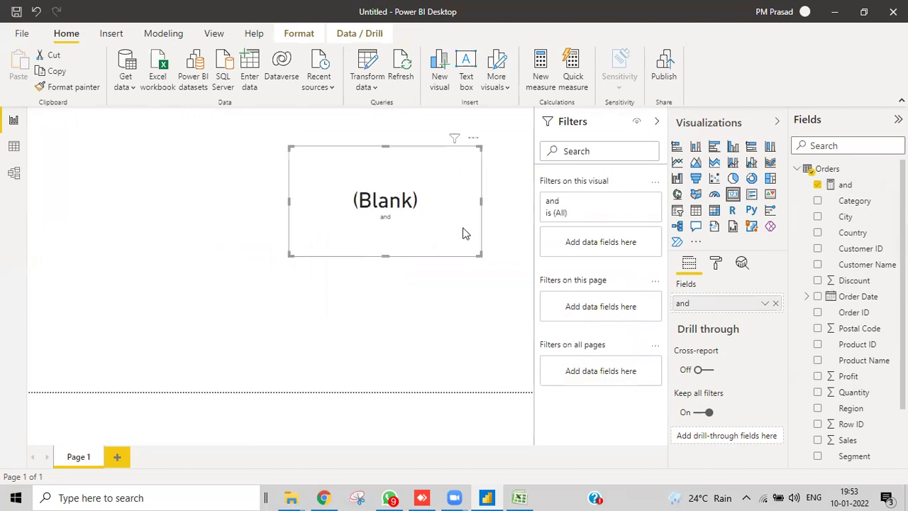
# Open the "and" measure's formula and delete both Orders[Region] filter arguments from CALCULATE
pyautogui.click(842, 188)
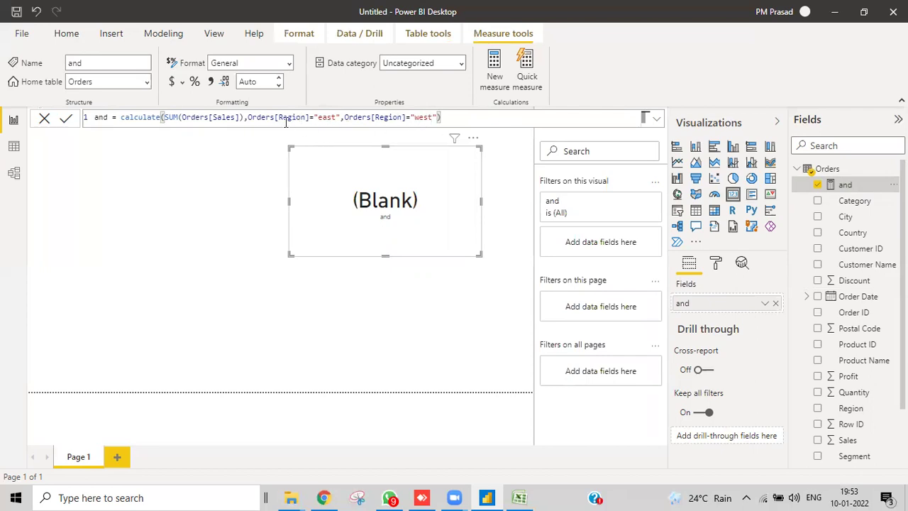
pyautogui.click(243, 118)
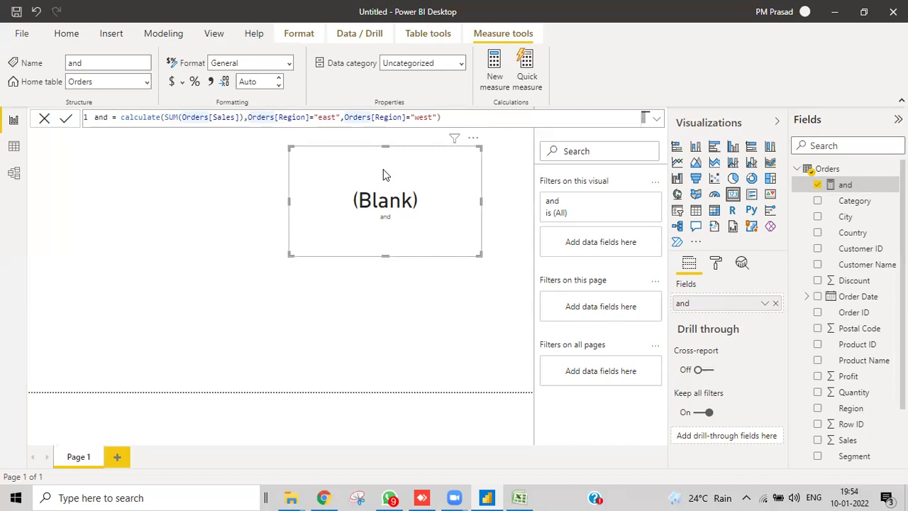
pyautogui.click(437, 126)
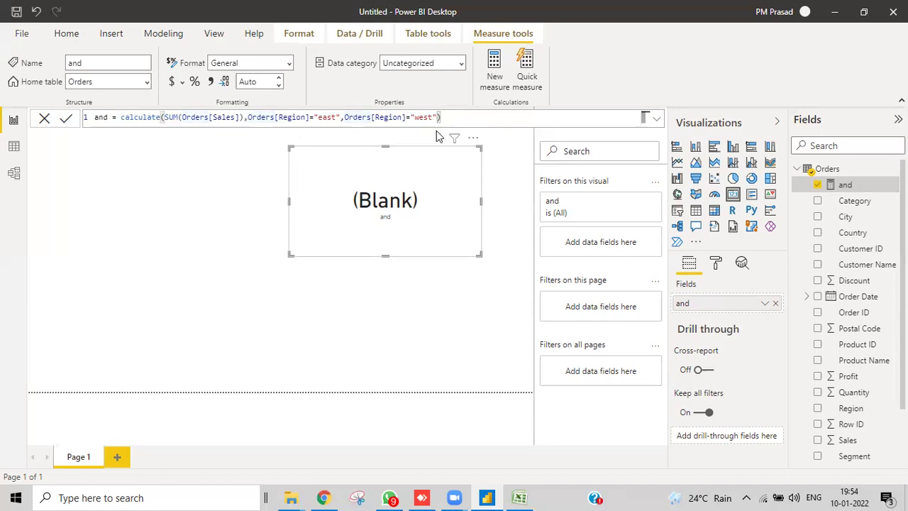
pyautogui.press('BackSpace')
pyautogui.press('BackSpace')
pyautogui.press('BackSpace')
pyautogui.press('BackSpace')
pyautogui.press('BackSpace')
pyautogui.press('BackSpace')
pyautogui.press('BackSpace')
pyautogui.press('BackSpace')
pyautogui.press('BackSpace')
pyautogui.press('BackSpace')
pyautogui.press('BackSpace')
pyautogui.press('BackSpace')
pyautogui.press('BackSpace')
pyautogui.press('BackSpace')
pyautogui.press('BackSpace')
pyautogui.press('BackSpace')
pyautogui.press('BackSpace')
pyautogui.press('BackSpace')
pyautogui.press('BackSpace')
pyautogui.press('BackSpace')
pyautogui.press('BackSpace')
pyautogui.press('BackSpace')
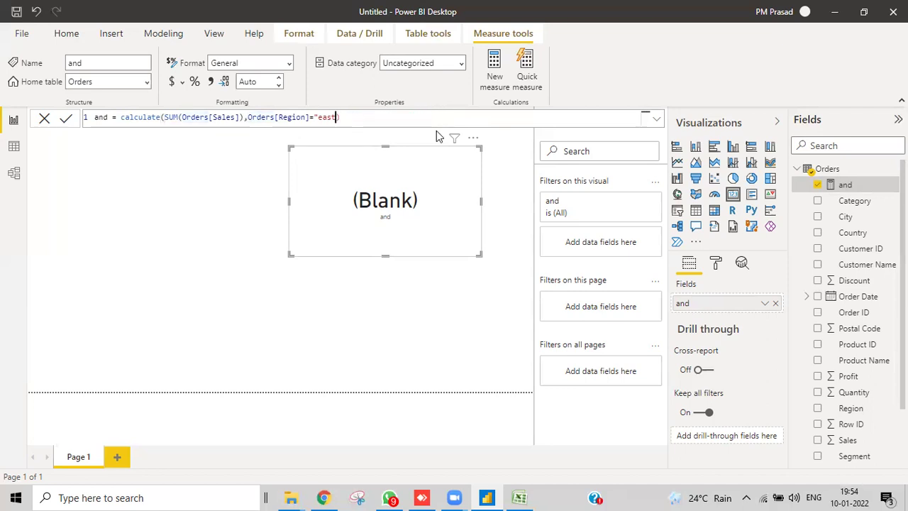
pyautogui.press('BackSpace')
pyautogui.press('BackSpace')
pyautogui.press('BackSpace')
pyautogui.press('BackSpace')
pyautogui.press('BackSpace')
pyautogui.press('BackSpace')
pyautogui.press('BackSpace')
pyautogui.press('BackSpace')
pyautogui.press('BackSpace')
pyautogui.press('BackSpace')
pyautogui.press('BackSpace')
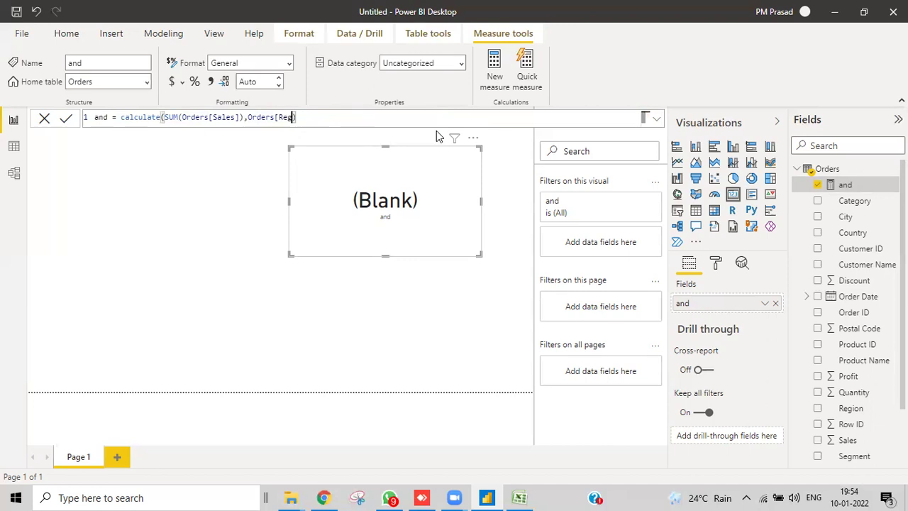
pyautogui.press('BackSpace')
pyautogui.press('BackSpace')
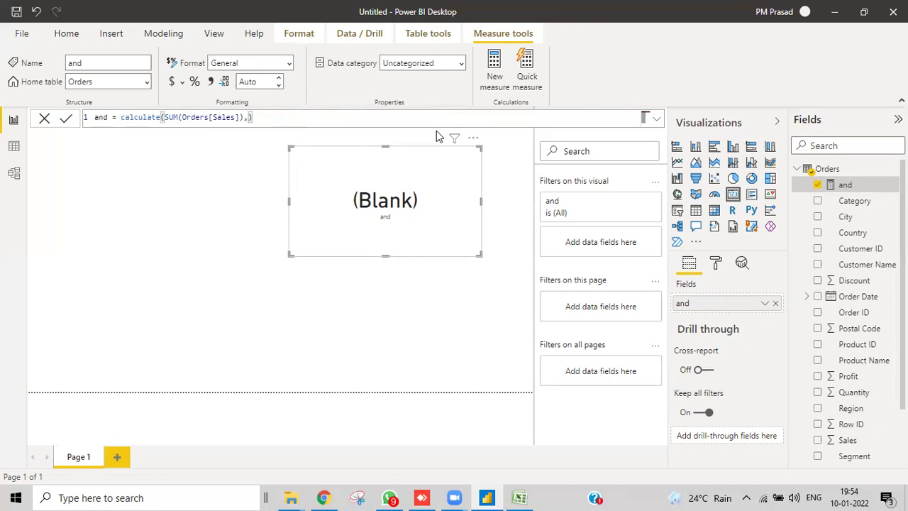
# Add year(Orders[Order Date])=2020 as the CALCULATE filter, close the formula and commit the measure
pyautogui.write('year')
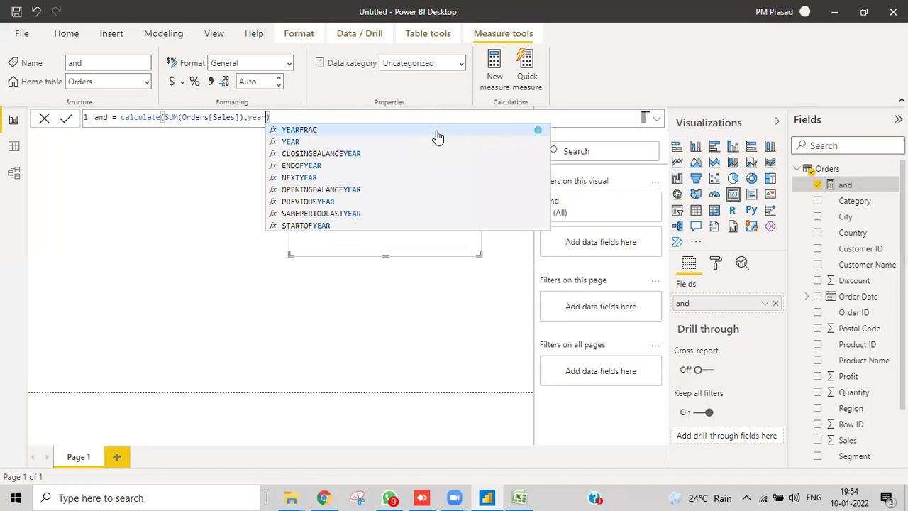
pyautogui.write('(')
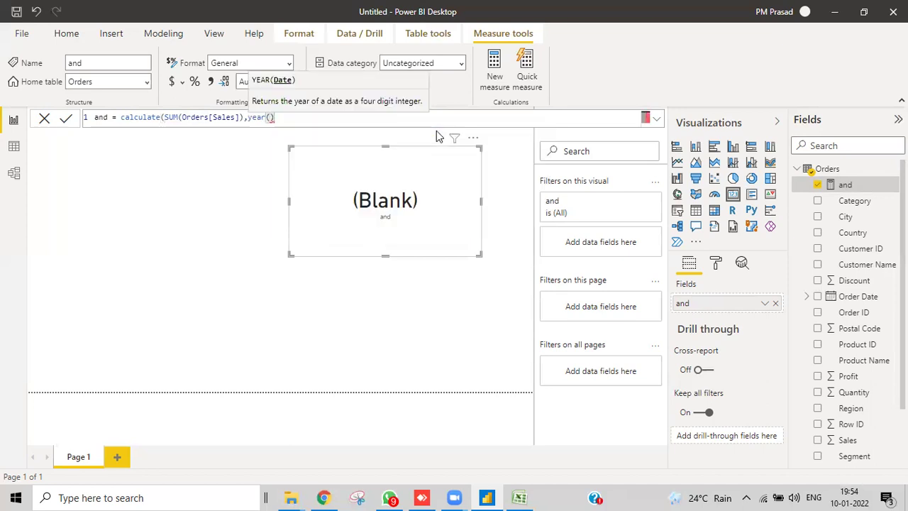
pyautogui.write('order')
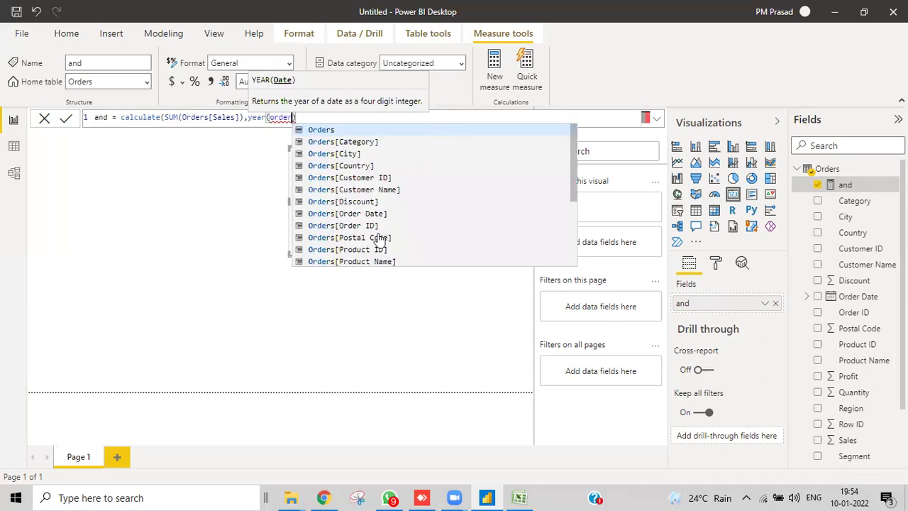
pyautogui.scroll(-3, 385, 239)
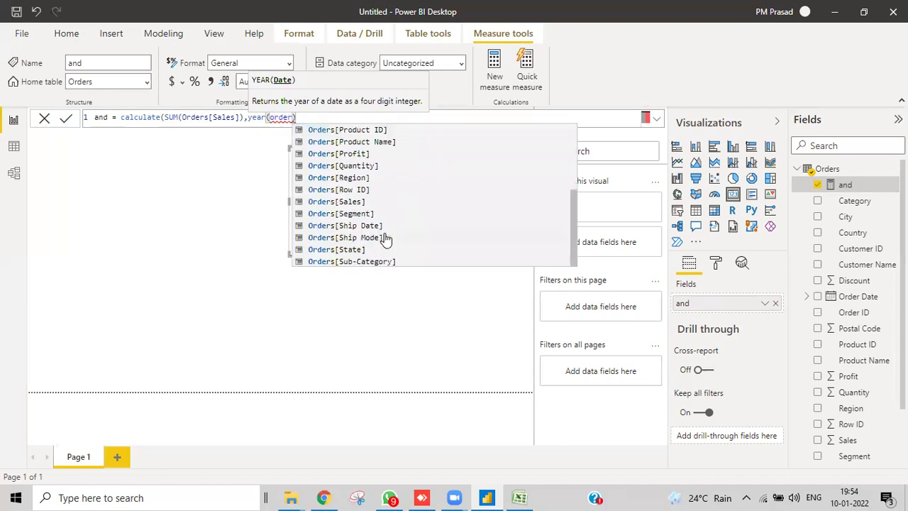
pyautogui.scroll(1, 385, 236)
pyautogui.scroll(2, 385, 236)
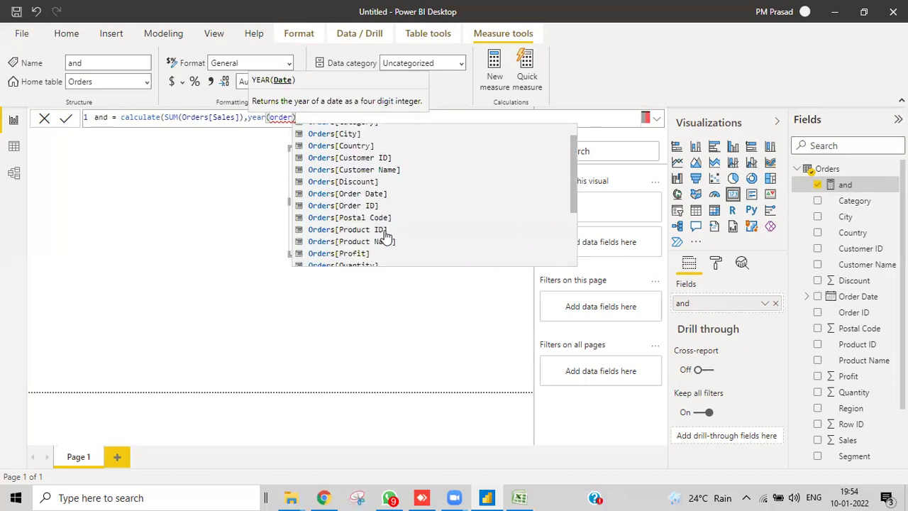
pyautogui.doubleClick(368, 194)
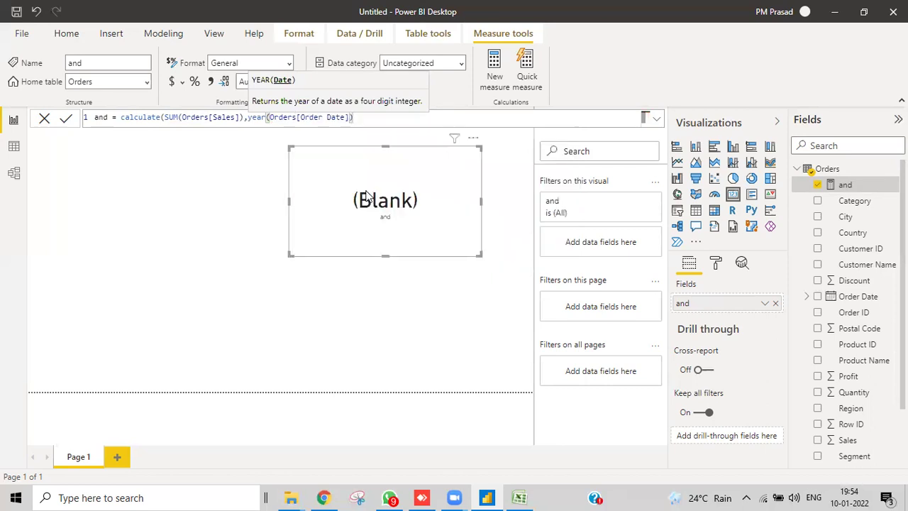
pyautogui.click(364, 116)
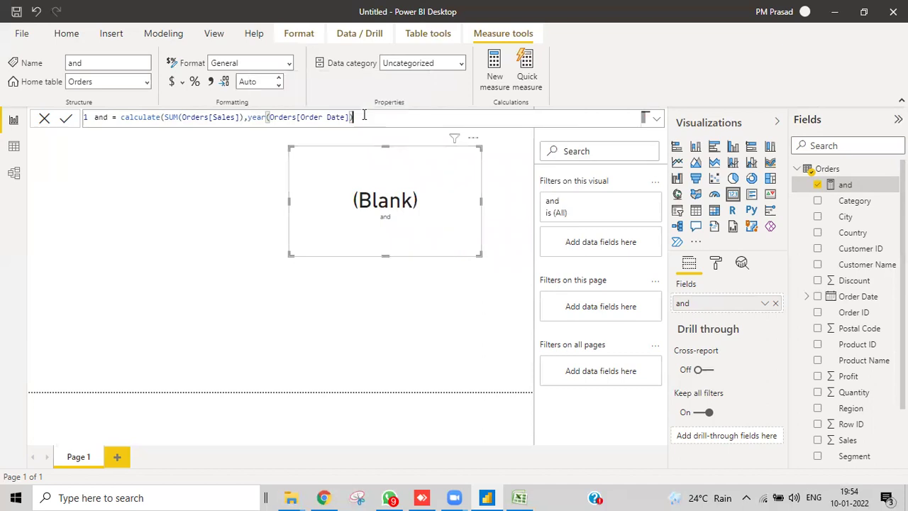
pyautogui.write('=2020)')
pyautogui.press('Return')
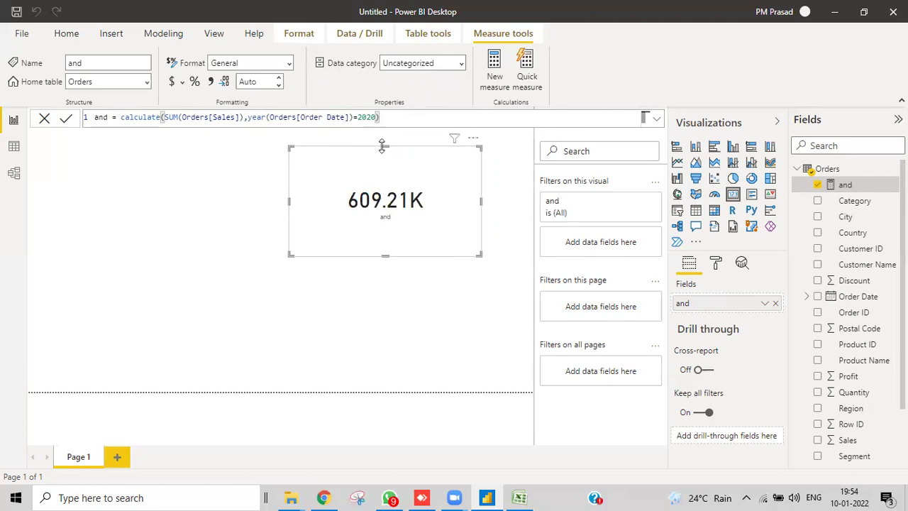
# Add month(Orders[Order Date])=12 as the second CALCULATE filter and commit the measure
pyautogui.write(',mo')
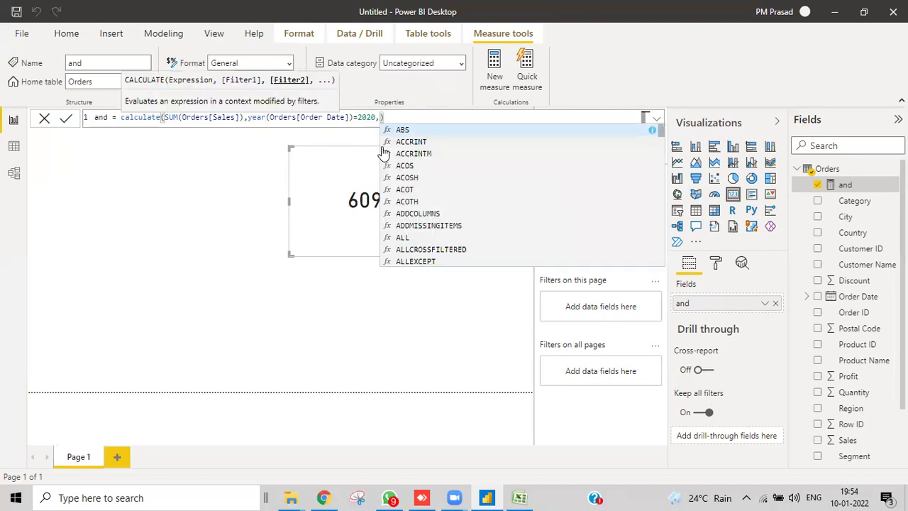
pyautogui.write('n')
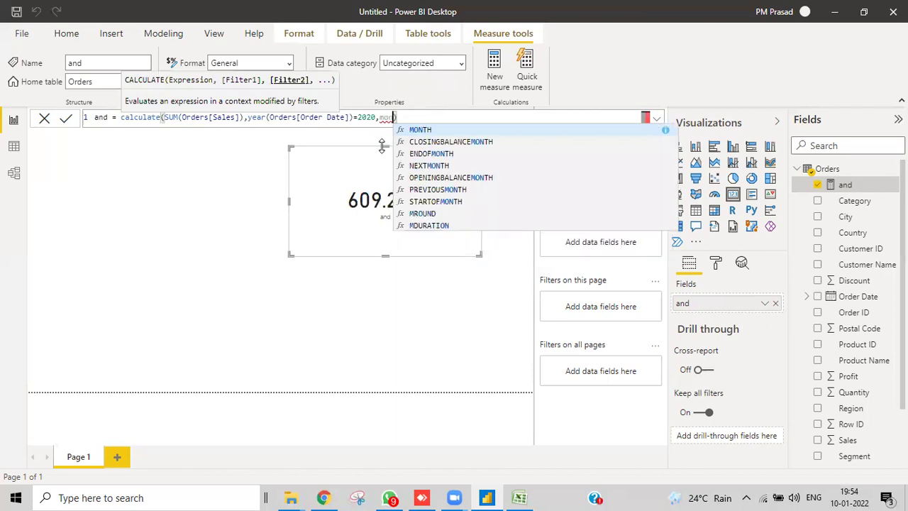
pyautogui.write('th')
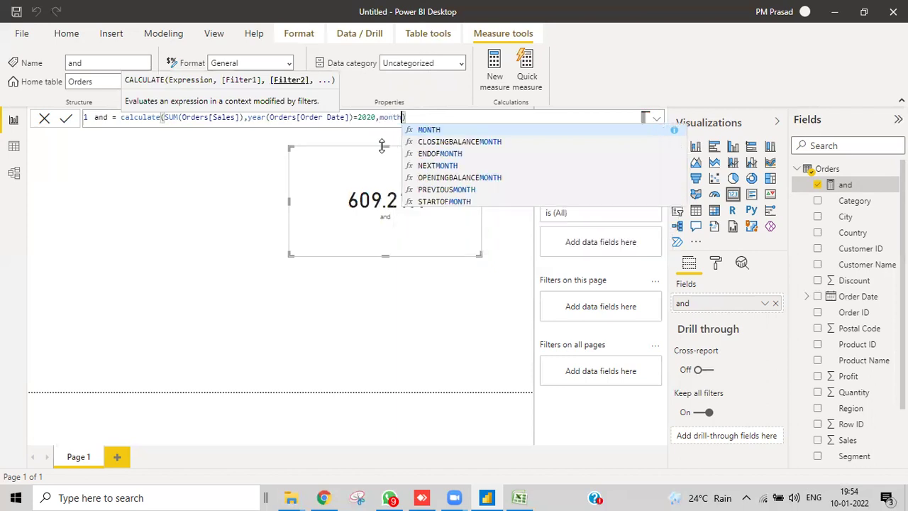
pyautogui.write('(order')
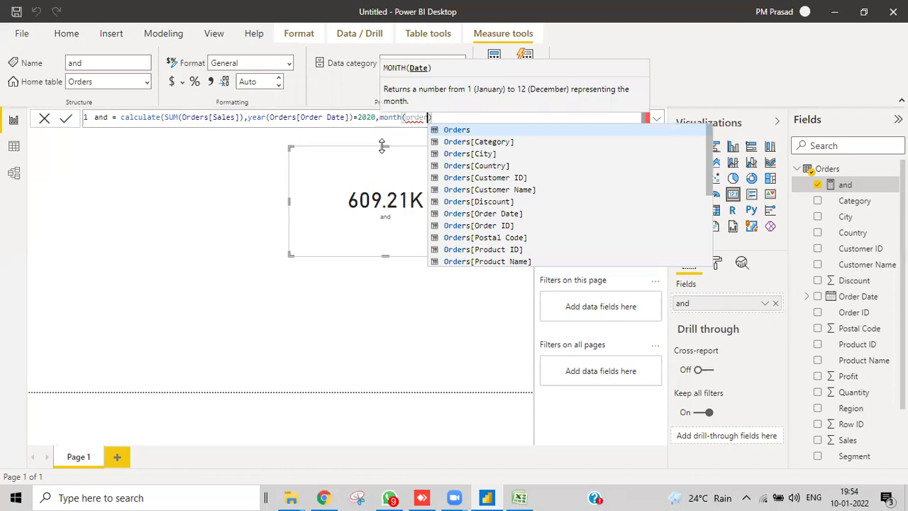
pyautogui.click(448, 214)
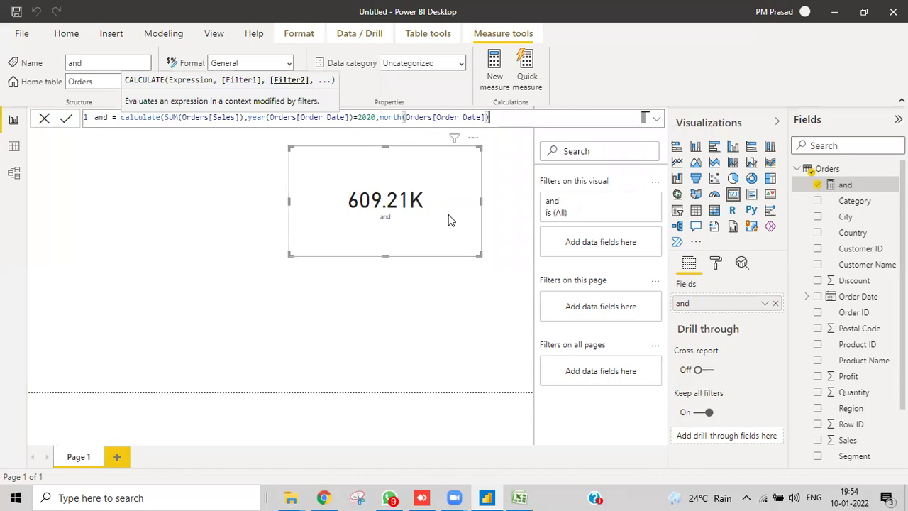
pyautogui.write('=')
pyautogui.write('12')
pyautogui.press('BackSpace')
pyautogui.press('BackSpace')
pyautogui.write('12)')
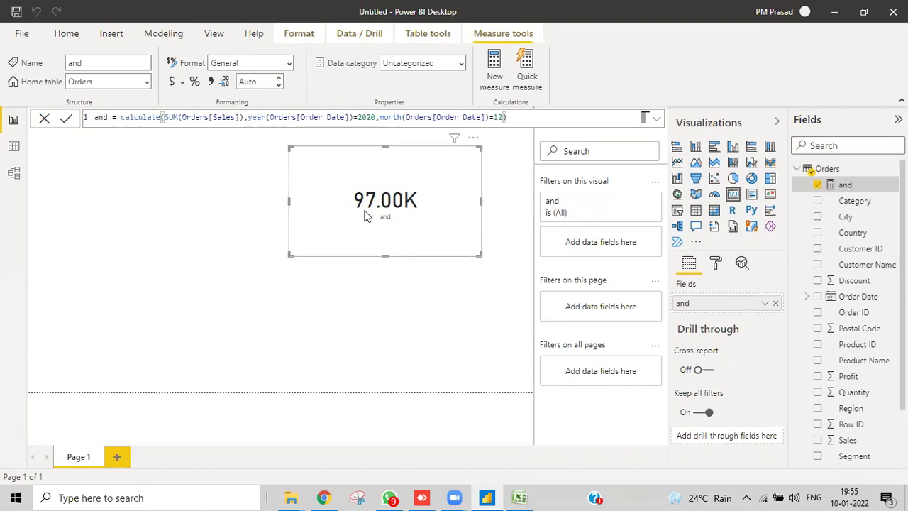
pyautogui.moveTo(410, 211)
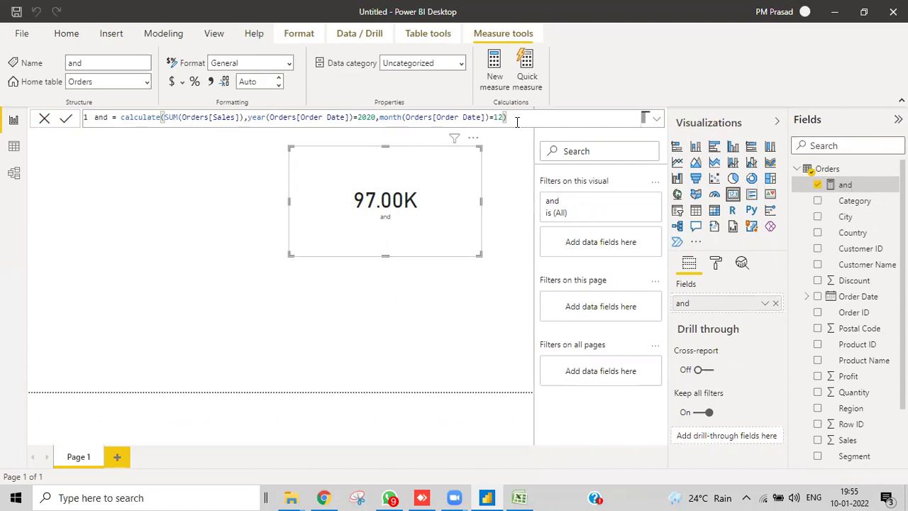
# Wrap the year and month conditions in a single AND function inside CALCULATE and commit the measure
pyautogui.click(248, 118)
pyautogui.write('and')
pyautogui.write('(')
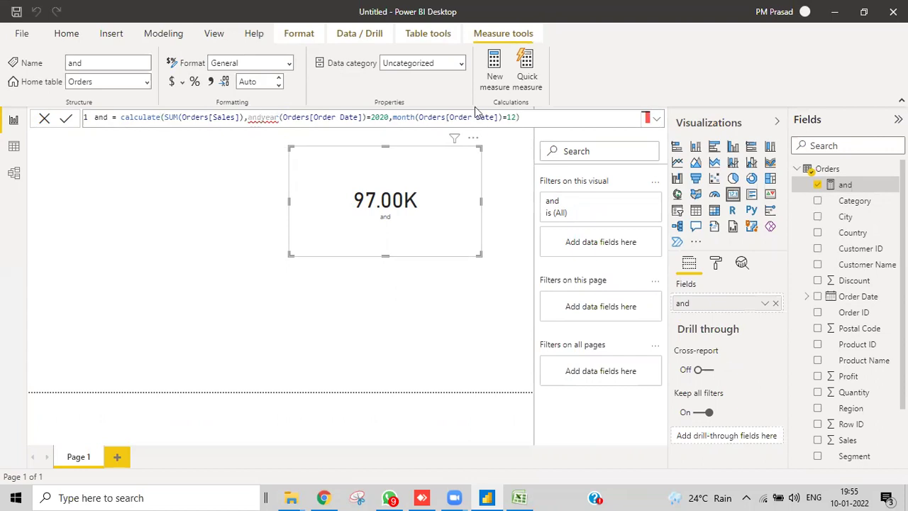
pyautogui.click(522, 117)
pyautogui.write(')')
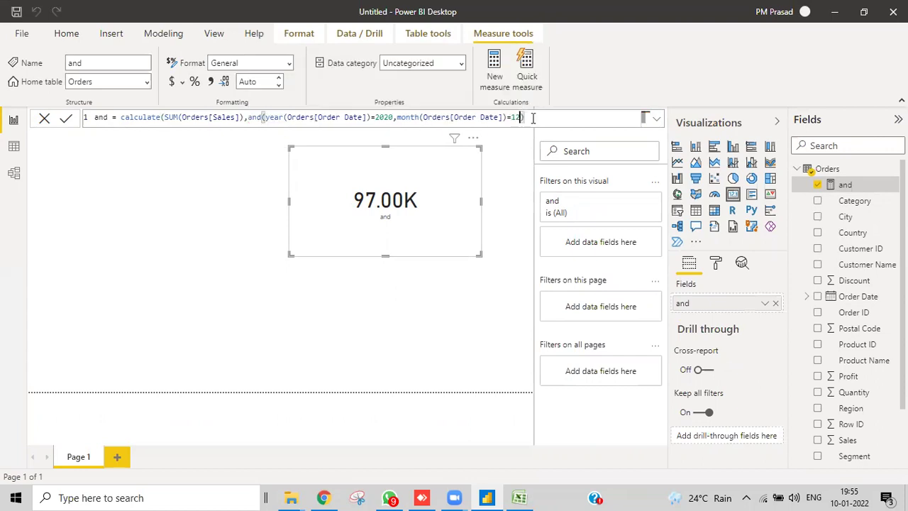
pyautogui.write(')')
pyautogui.press('Return')
pyautogui.click(263, 117)
pyautogui.press('BackSpace')
pyautogui.write('(')
pyautogui.click(395, 117)
pyautogui.press('BackSpace')
pyautogui.write(',')
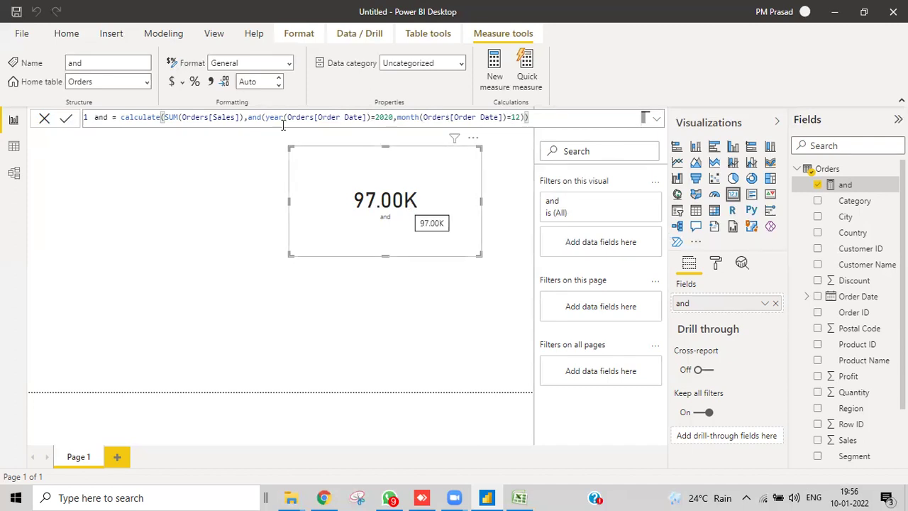
# Copy the whole "and" formula, create a new measure in the Orders table and paste the formula into it
pyautogui.hotkey('ctrl', 'a')
pyautogui.hotkey('ctrl', 'c')
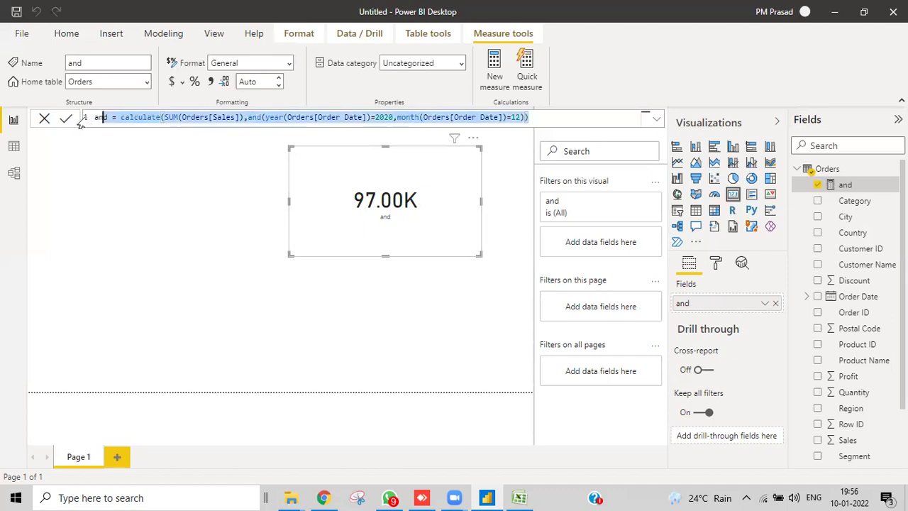
pyautogui.rightClick(843, 184)
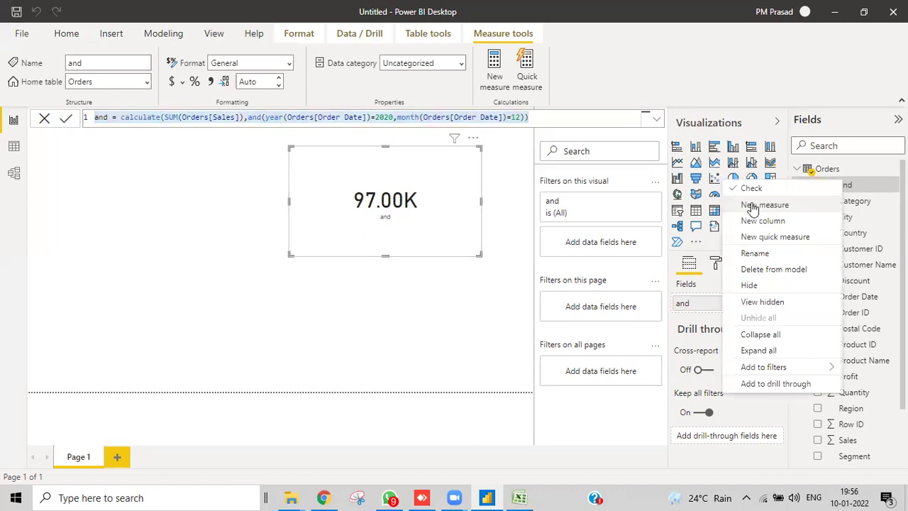
pyautogui.press('Escape')
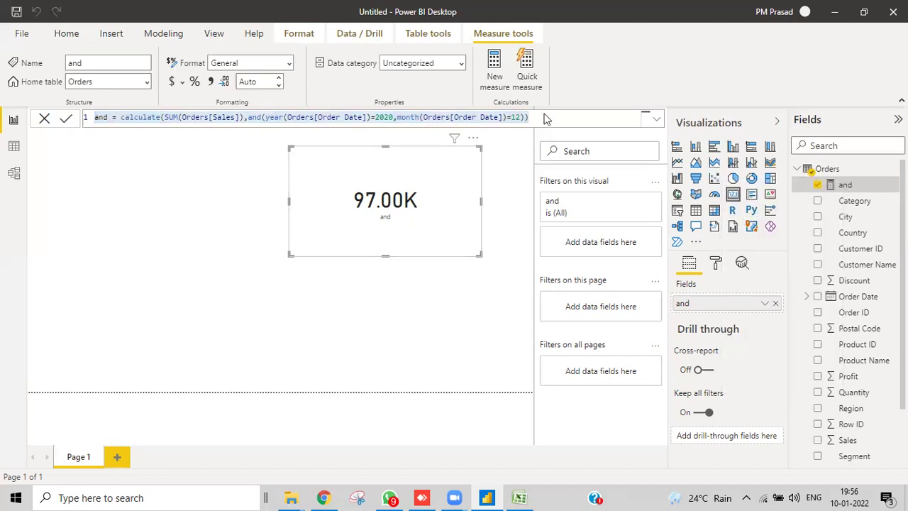
pyautogui.press('Return')
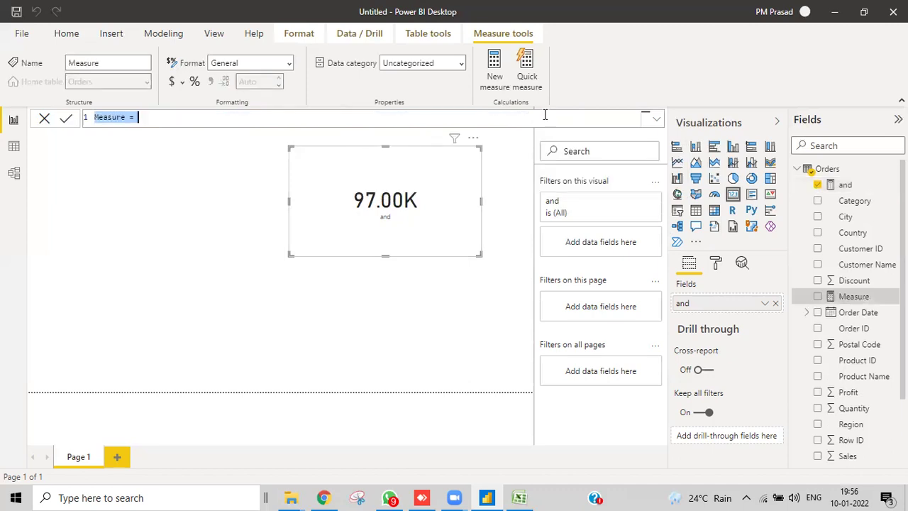
pyautogui.hotkey('ctrl', 'v')
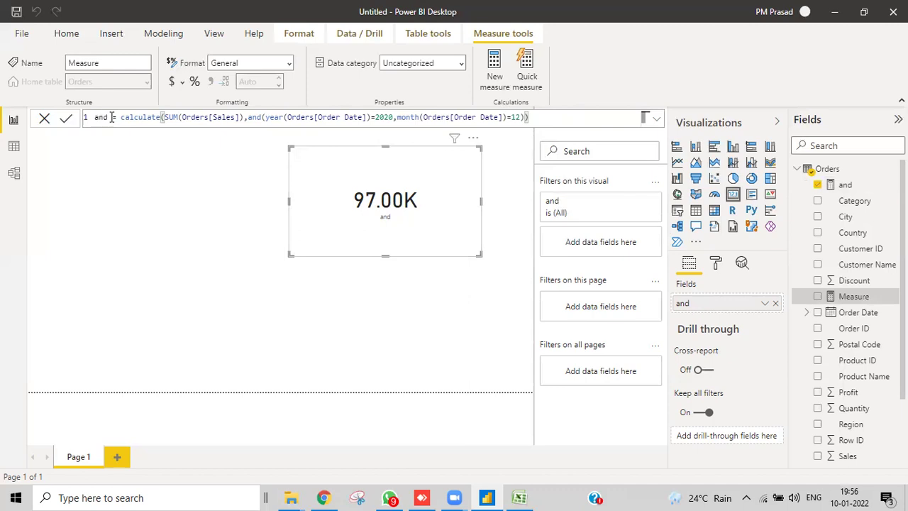
# Change the measure name at the start of the pasted formula to "or"
pyautogui.click(112, 117)
pyautogui.press('BackSpace')
pyautogui.press('BackSpace')
pyautogui.press('BackSpace')
pyautogui.press('BackSpace')
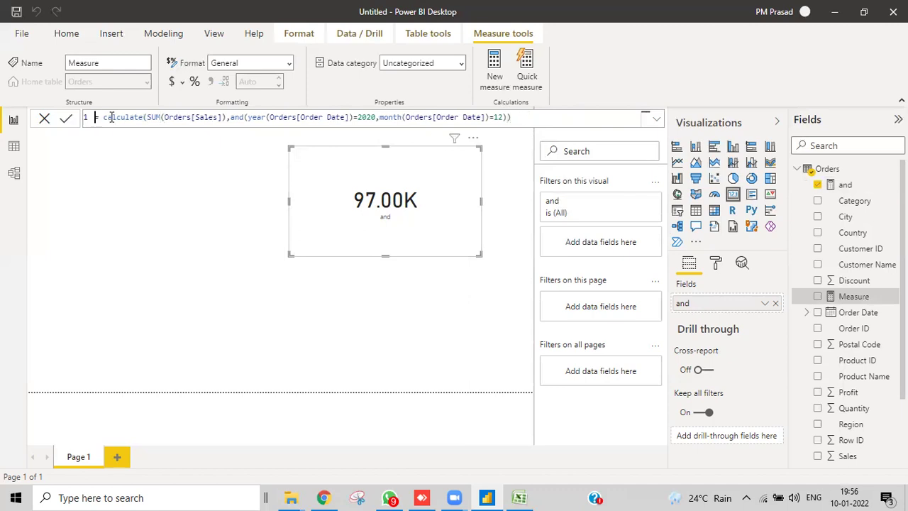
pyautogui.write('or')
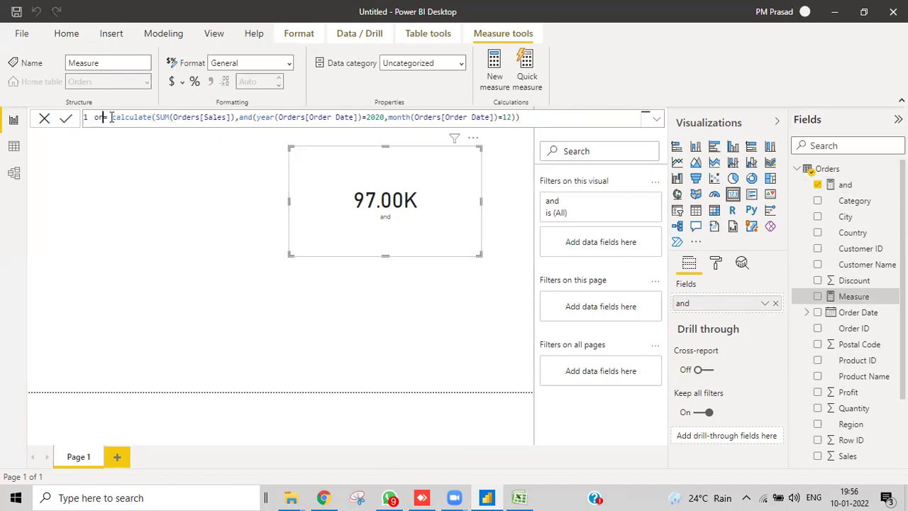
# Replace the AND function around the year and month conditions with OR and commit the new measure
pyautogui.click(253, 117)
pyautogui.press('BackSpace')
pyautogui.press('BackSpace')
pyautogui.press('BackSpace')
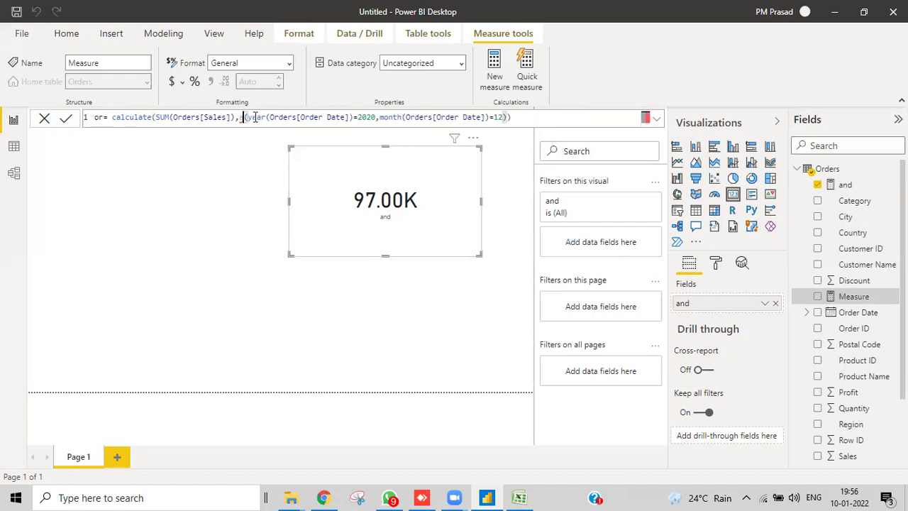
pyautogui.press('BackSpace')
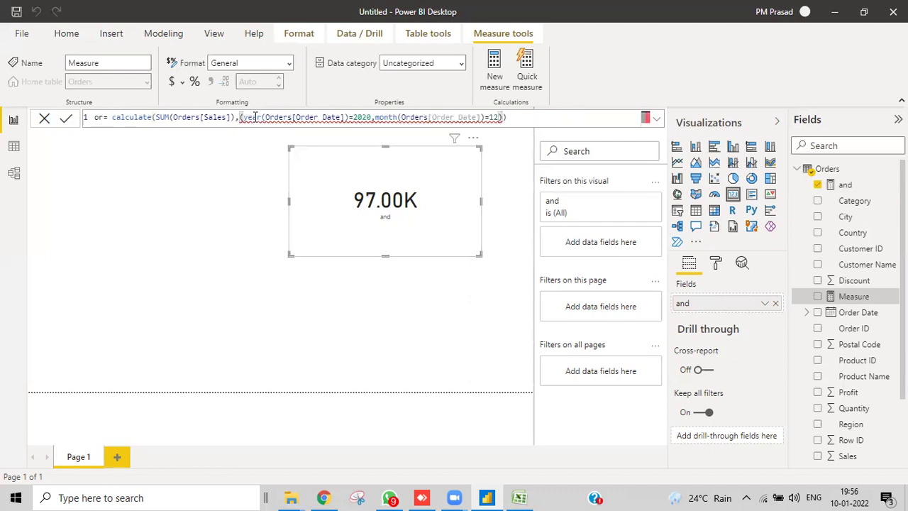
pyautogui.write('or')
pyautogui.press('Return')
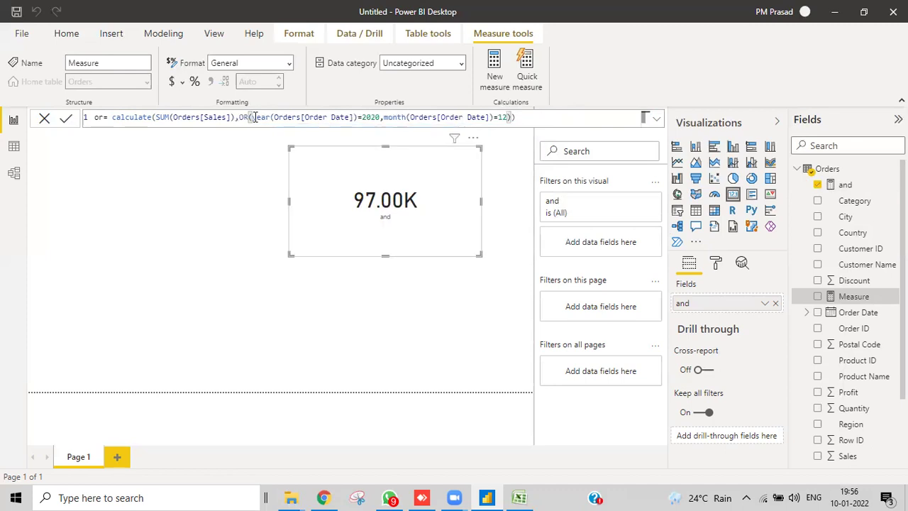
pyautogui.click(67, 120)
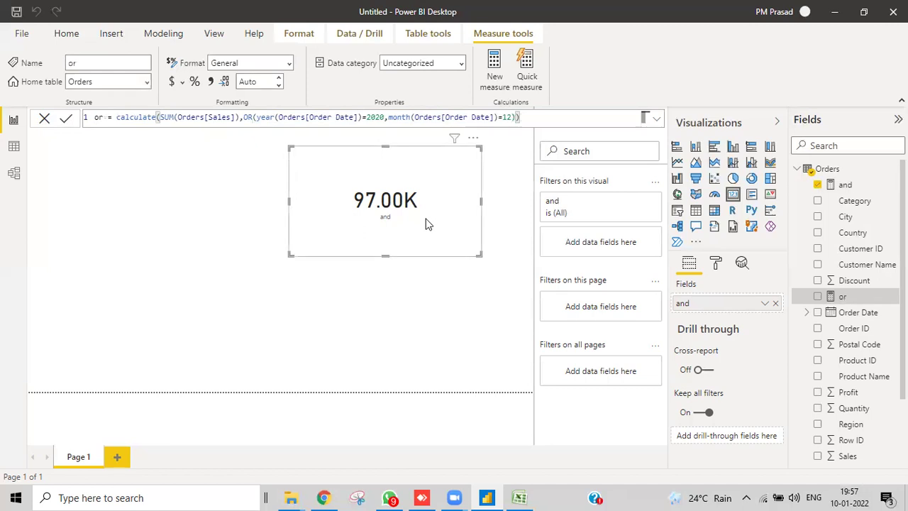
# Place a copy of the "and" card beneath the original and make it show the "or" measure instead
pyautogui.hotkey('ctrl', 'v')
pyautogui.moveTo(431, 203); pyautogui.dragTo(436, 313)
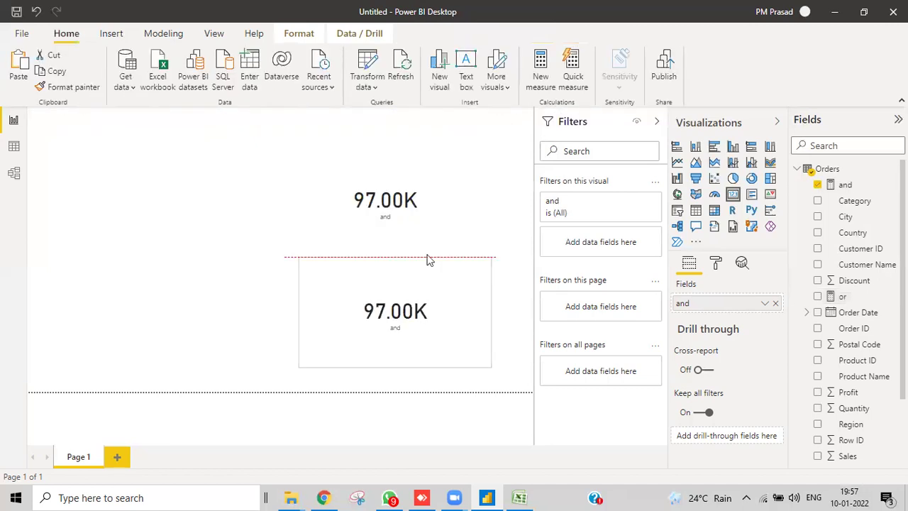
pyautogui.moveTo(426, 206); pyautogui.dragTo(392, 169)
pyautogui.moveTo(409, 261); pyautogui.dragTo(402, 201)
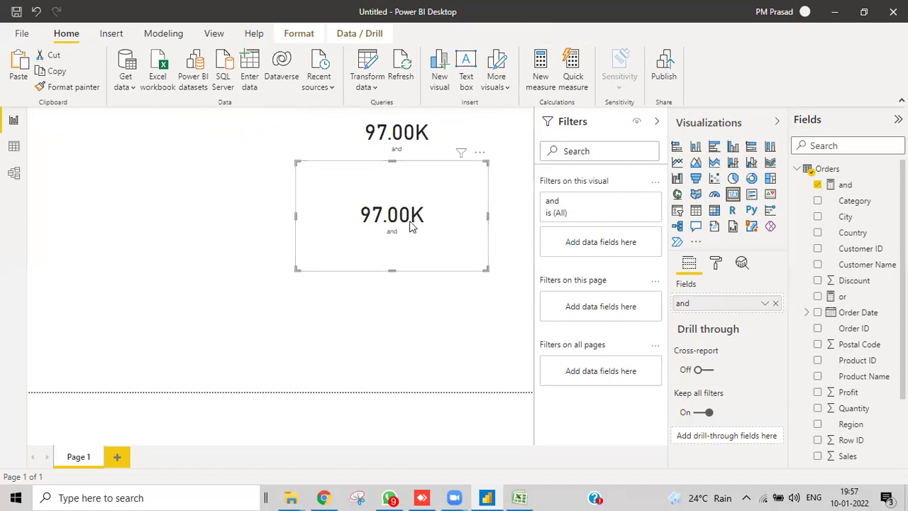
pyautogui.moveTo(779, 311); pyautogui.dragTo(720, 302)
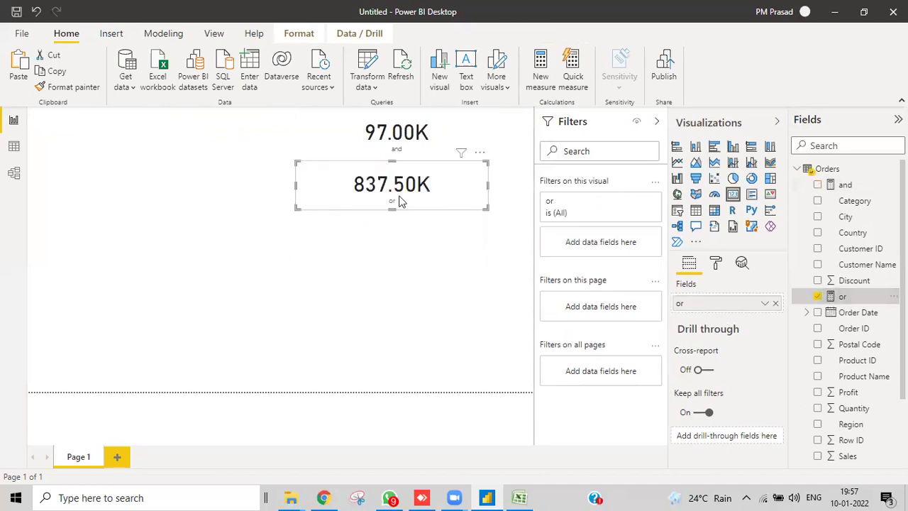
# Compare the formulas of the "or" and "and" measures and look up the logical function syntax in the Excel workbook
pyautogui.click(843, 297)
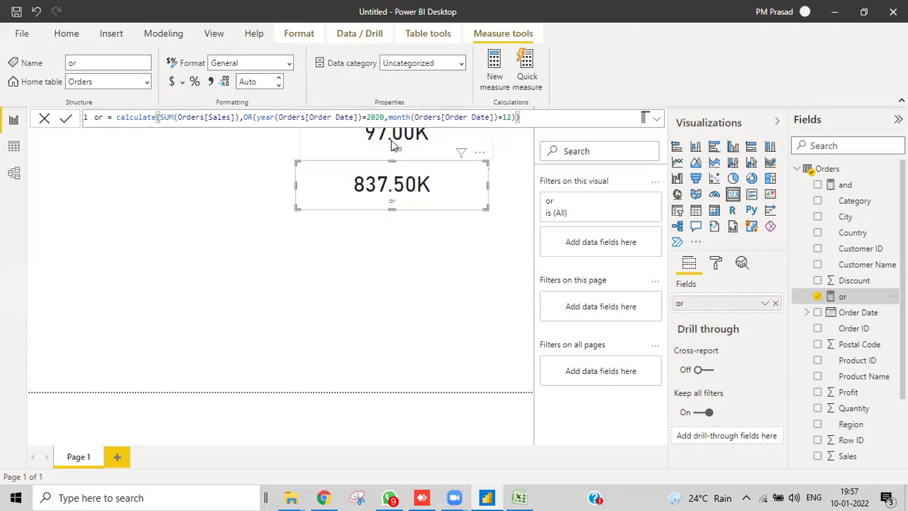
pyautogui.click(842, 186)
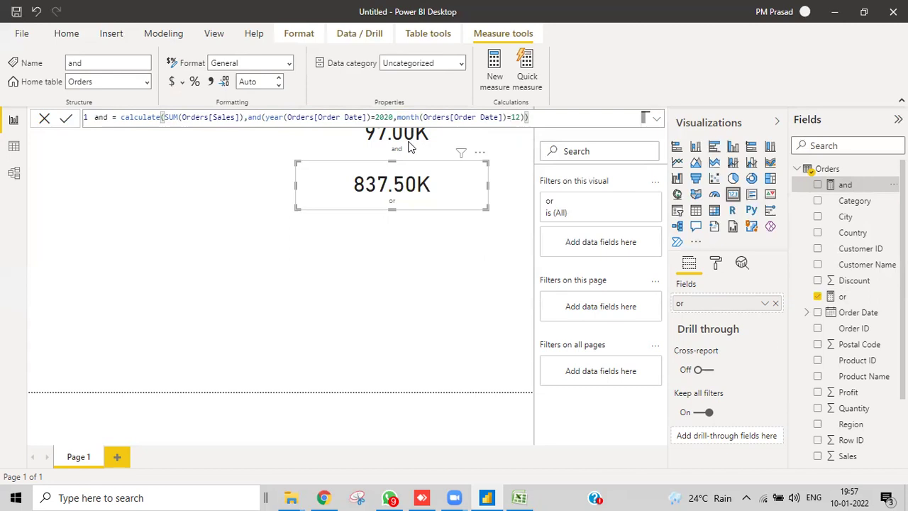
pyautogui.click(833, 297)
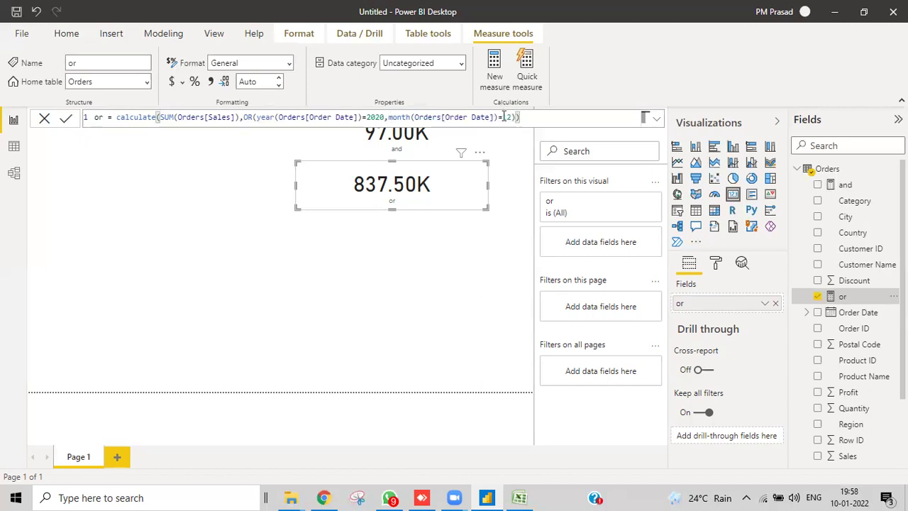
pyautogui.click(513, 117)
pyautogui.press('BackSpace')
pyautogui.write('2')
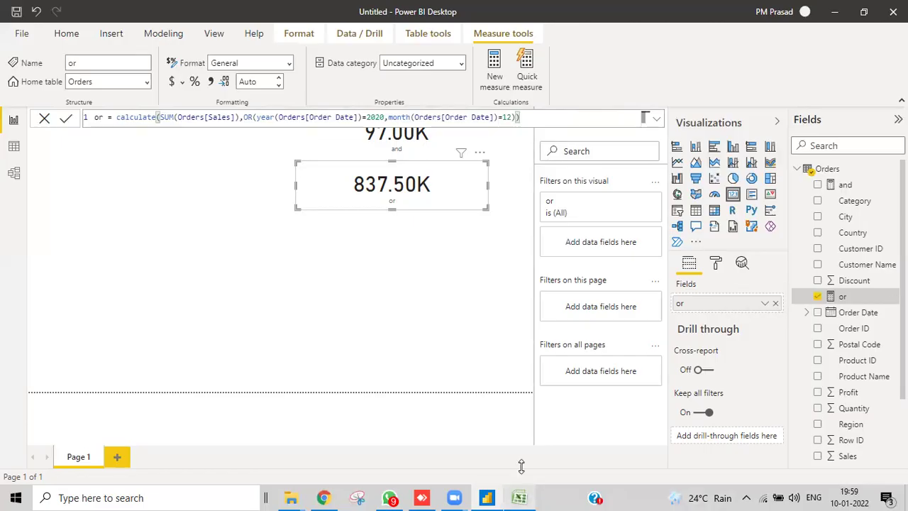
pyautogui.click(521, 496)
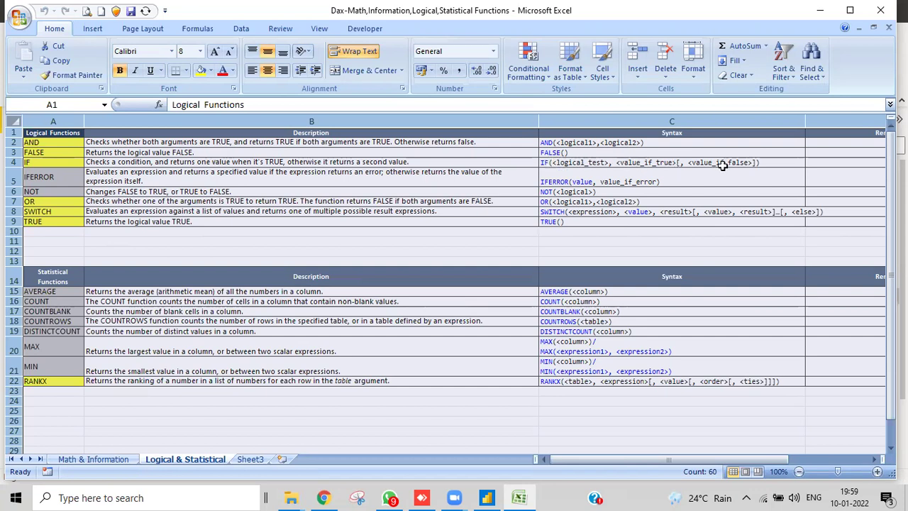
pyautogui.click(487, 495)
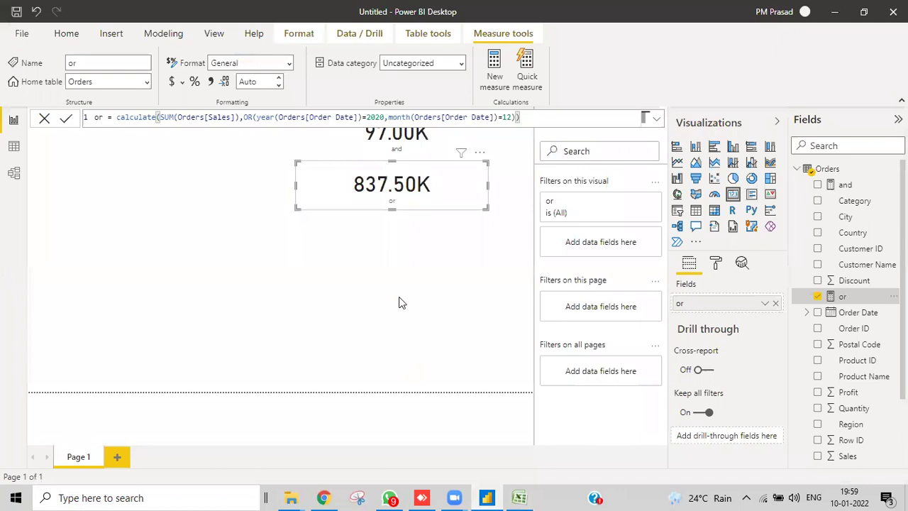
# Create a new measure in the Orders table named "if" and start its formula with the IF function
pyautogui.click(415, 229)
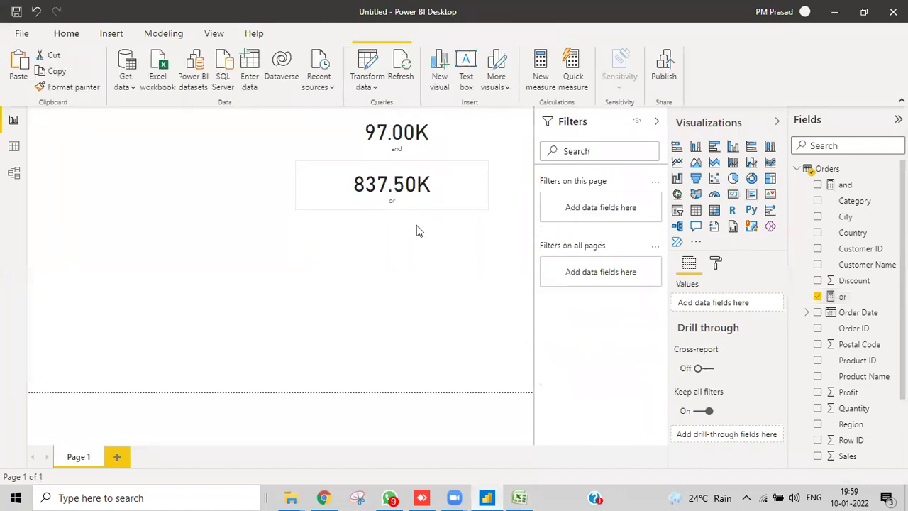
pyautogui.click(381, 192)
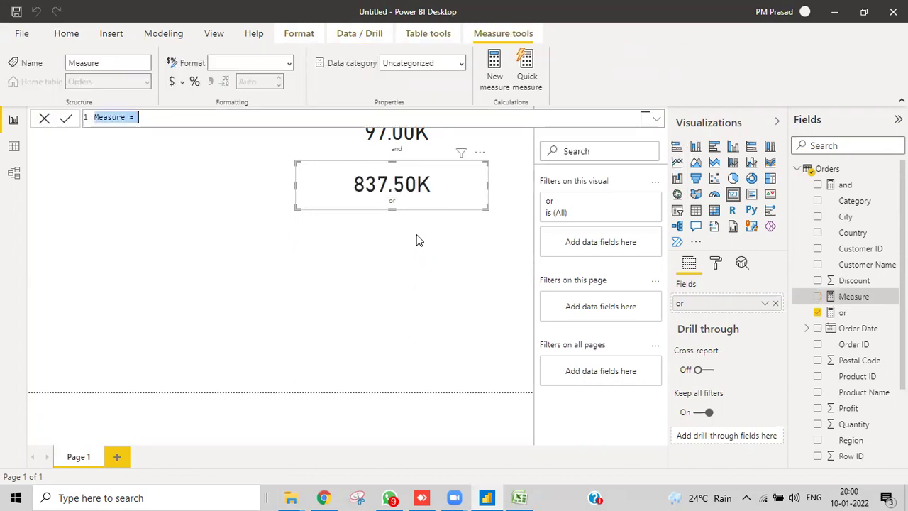
pyautogui.press('BackSpace')
pyautogui.write('if')
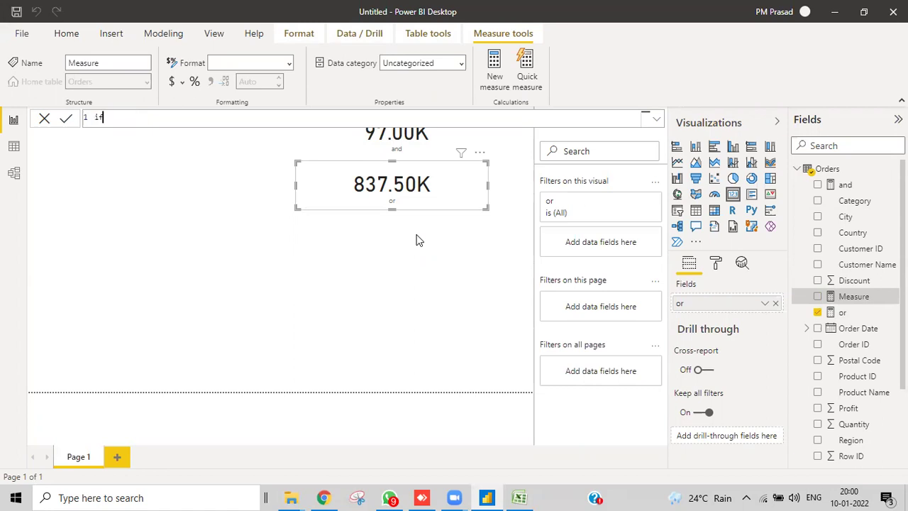
pyautogui.write('(')
pyautogui.press('BackSpace')
pyautogui.press('BackSpace')
pyautogui.write('f=if (')
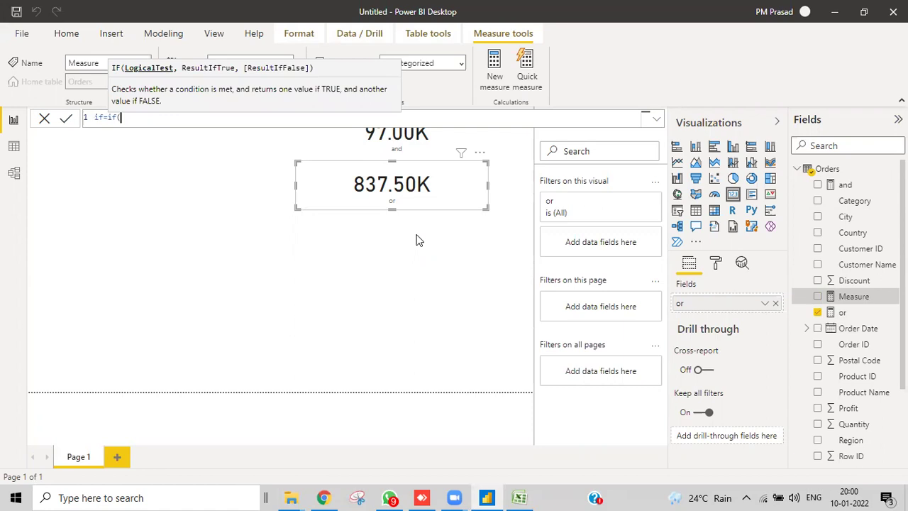
# Enter the IF condition testing whether the [and] measure is greater than 96000
pyautogui.write('and')
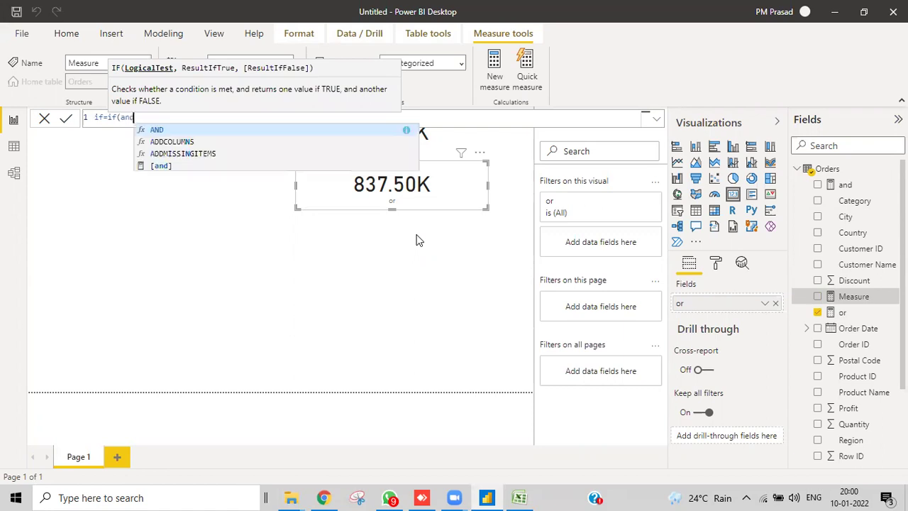
pyautogui.click(152, 167)
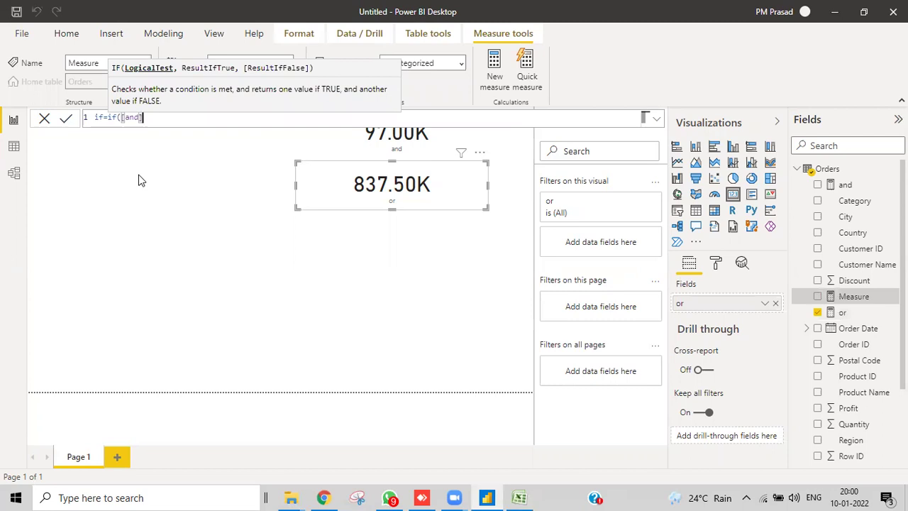
pyautogui.write('>96000,')
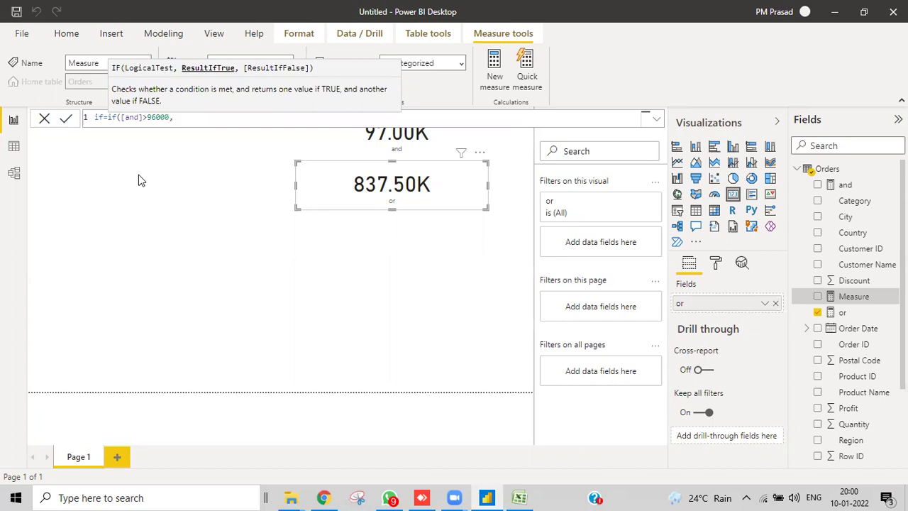
# Return "yes" when the condition is true and "no" otherwise, close the formula and commit the measure
pyautogui.write('"yes,"no"')
pyautogui.press('Left')
pyautogui.press('Left')
pyautogui.press('Left')
pyautogui.press('Left')
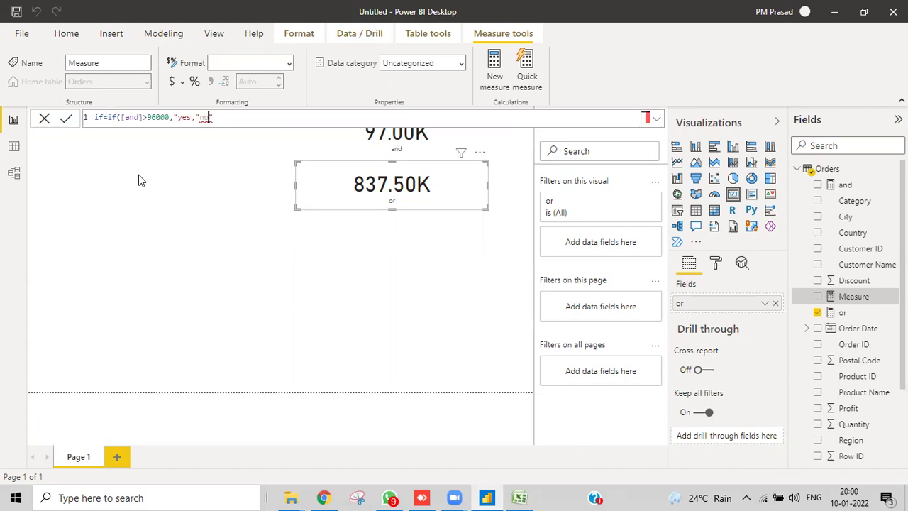
pyautogui.press('Left')
pyautogui.write('"')
pyautogui.press('Right')
pyautogui.press('Right')
pyautogui.press('Right')
pyautogui.press('Right')
pyautogui.press('Right')
pyautogui.write(')')
pyautogui.press('Return')
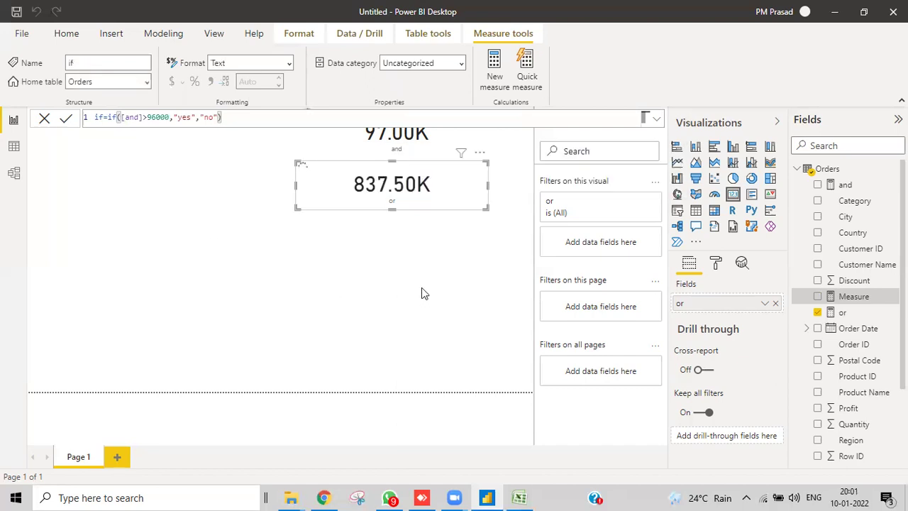
# Place a copy of the "or" card beneath it and make the copy show the "if" measure
pyautogui.click(431, 199)
pyautogui.hotkey('ctrl', 'v')
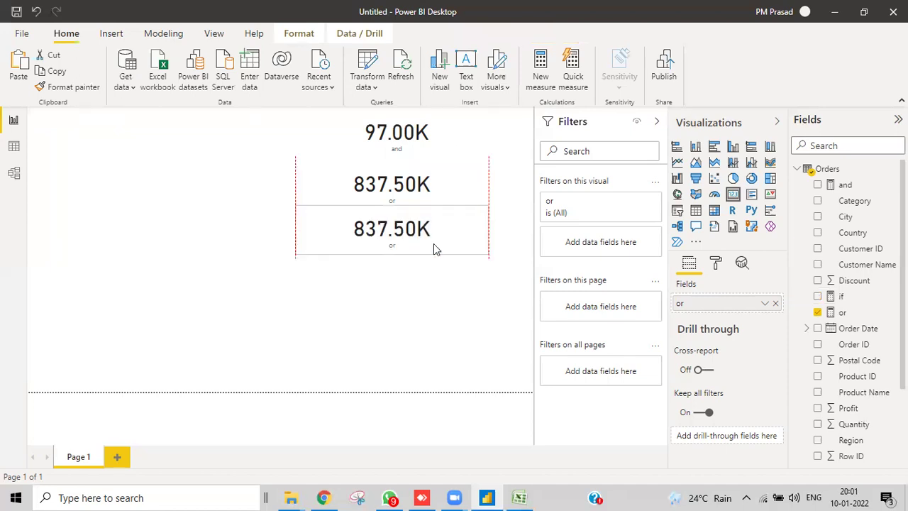
pyautogui.moveTo(433, 243); pyautogui.dragTo(438, 249)
pyautogui.click(836, 296)
pyautogui.moveTo(858, 304); pyautogui.dragTo(386, 248)
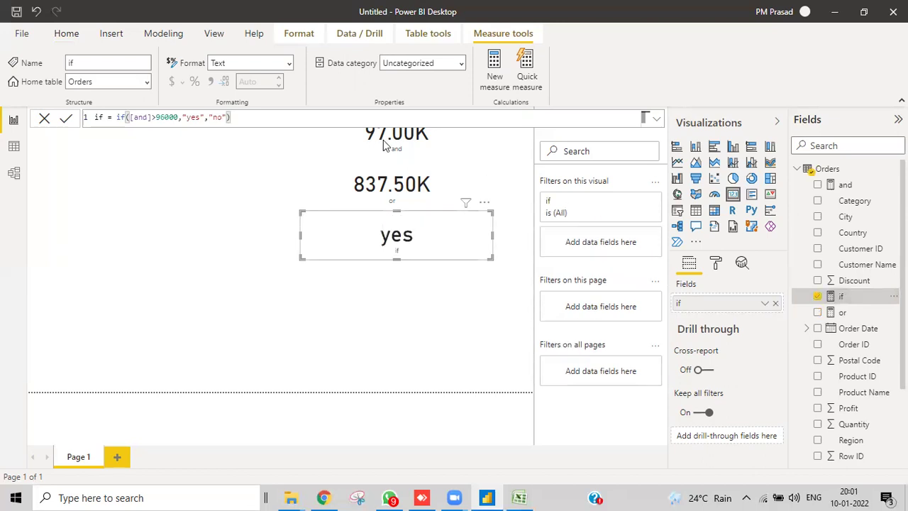
# Change the threshold in the "if" measure's condition to 98000 and commit it
pyautogui.click(164, 117)
pyautogui.press('BackSpace')
pyautogui.write('8')
pyautogui.press('Return')
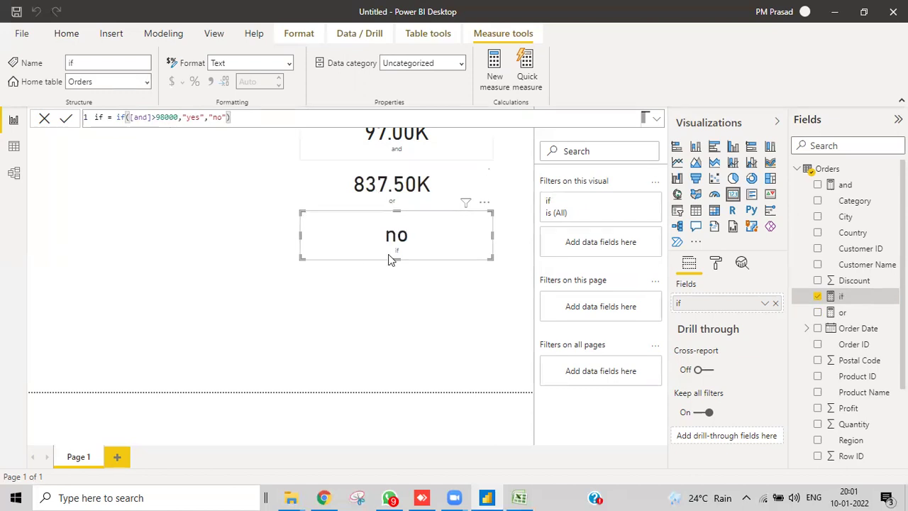
# Replace the condition in the "if" measure with the TRUE() function and commit the formula
pyautogui.moveTo(178, 119); pyautogui.dragTo(130, 115)
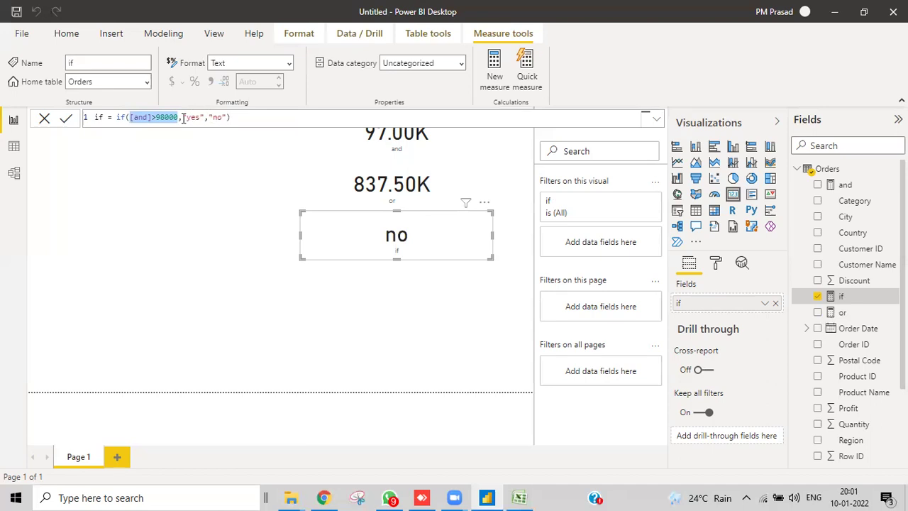
pyautogui.press('Delete')
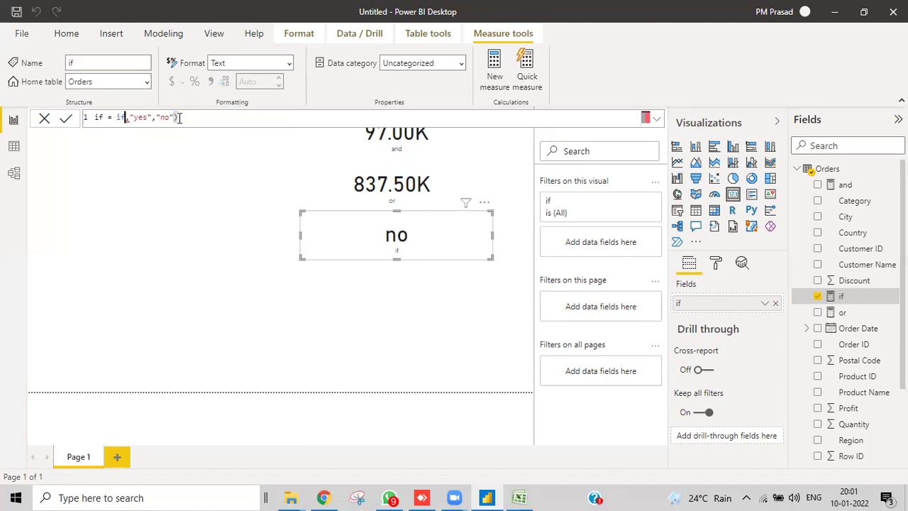
pyautogui.write('(')
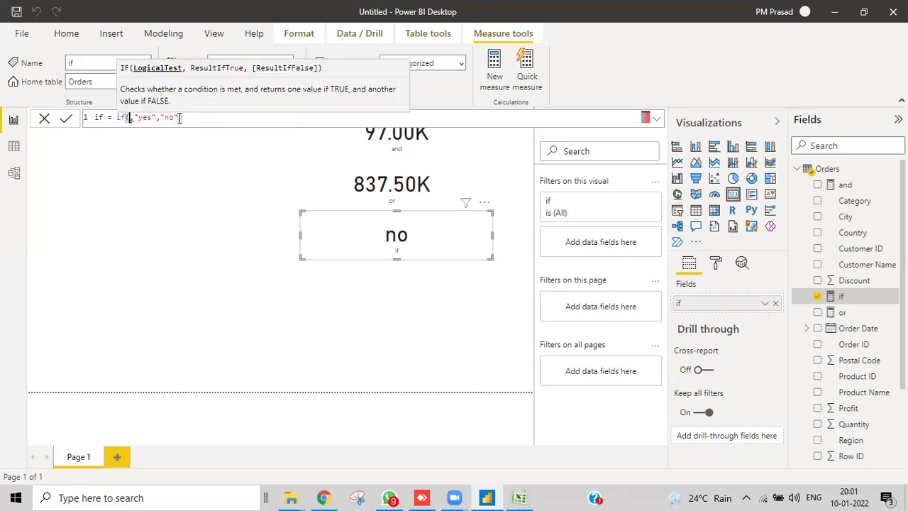
pyautogui.write('true')
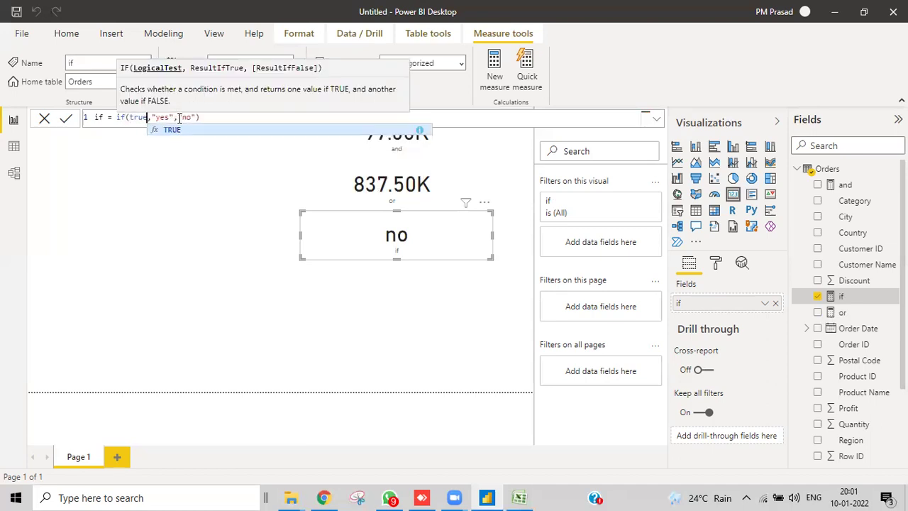
pyautogui.press('Tab')
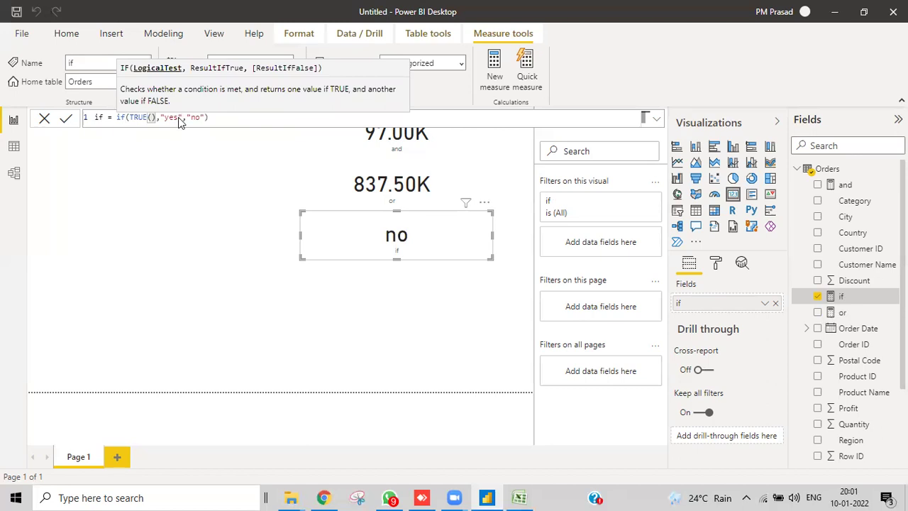
pyautogui.press('Return')
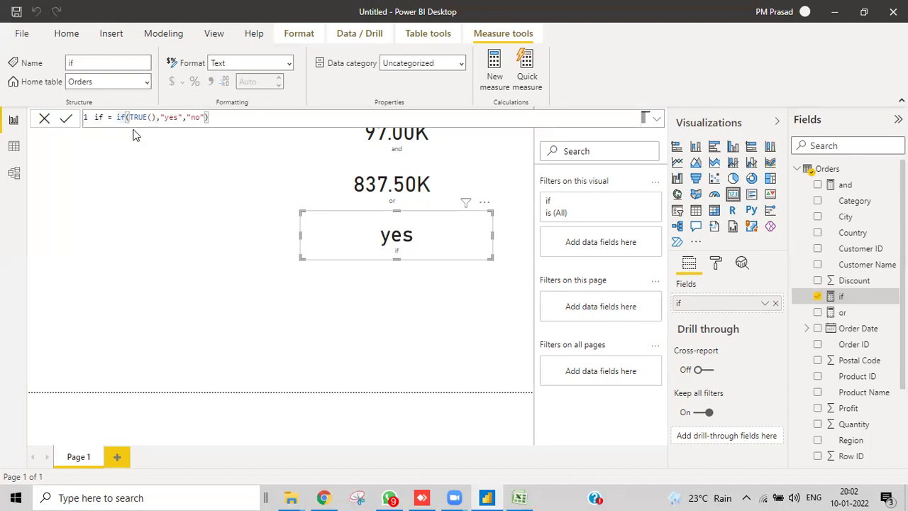
# Replace the IF function in the formula with SWITCH and change the measure name to "switch"
pyautogui.press('BackSpace')
pyautogui.press('BackSpace')
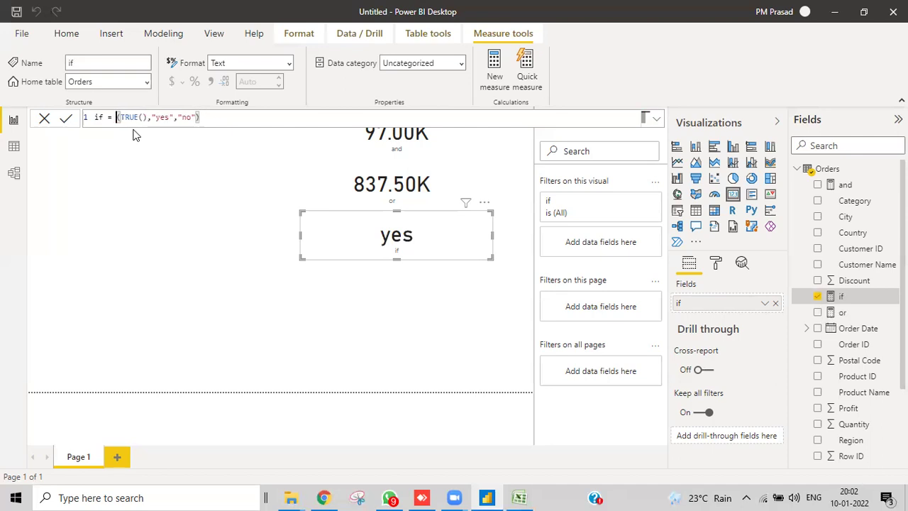
pyautogui.write('swi')
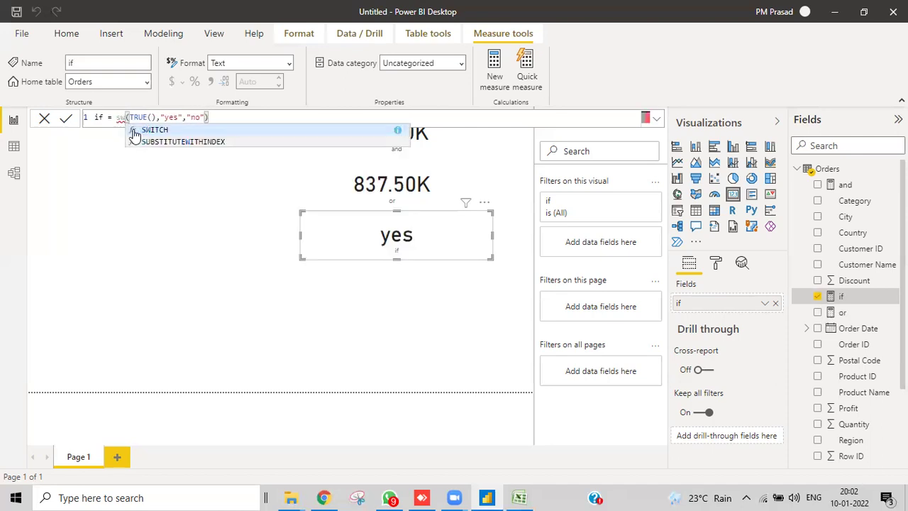
pyautogui.write('tch')
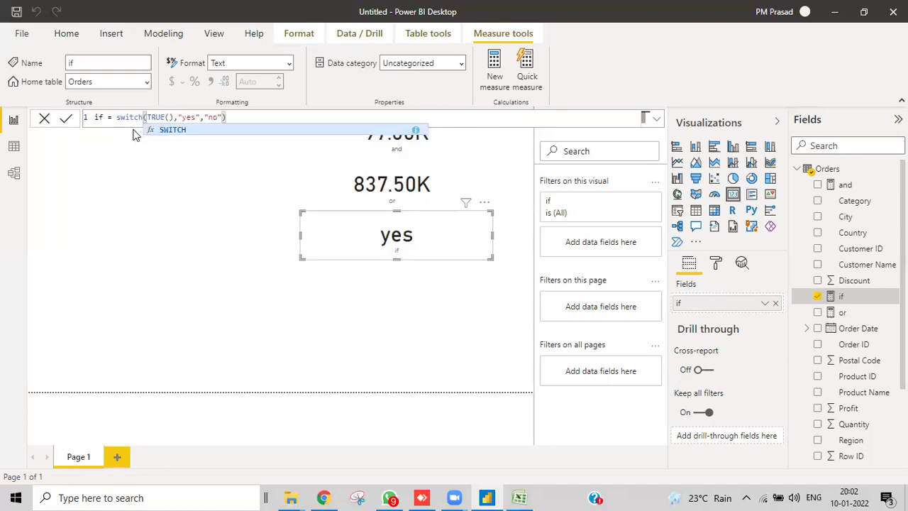
pyautogui.moveTo(106, 118); pyautogui.dragTo(90, 120)
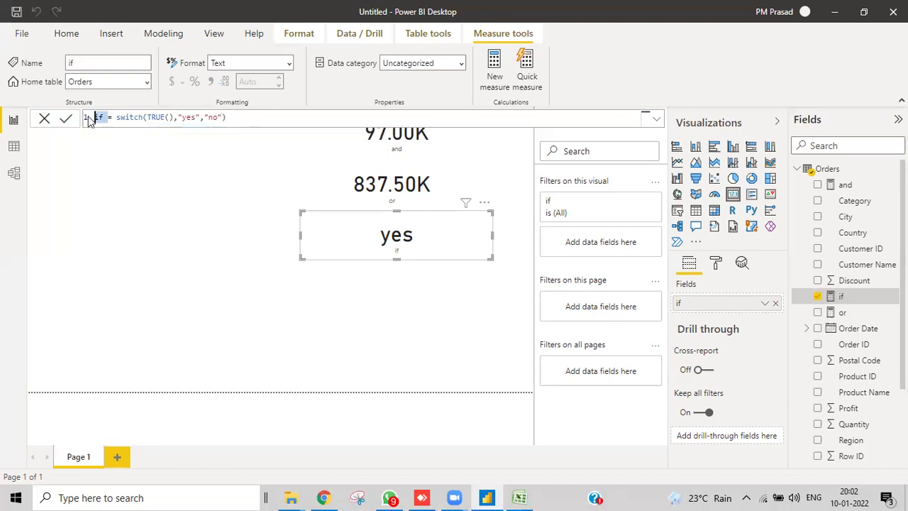
pyautogui.write('switch')
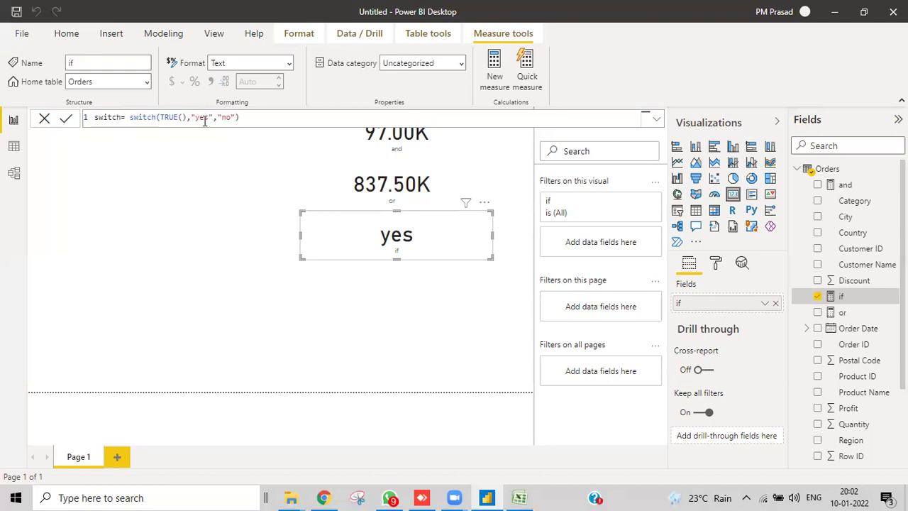
# Replace the "yes" and "no" arguments of the SWITCH formula with the condition [and]>96000
pyautogui.moveTo(212, 117)
pyautogui.mouseDown()
pyautogui.moveTo(194, 117)
pyautogui.moveTo(203, 117)
pyautogui.mouseUp()
pyautogui.press('BackSpace')
pyautogui.keyDown('shift'); pyautogui.click(193, 119); pyautogui.keyUp('shift')
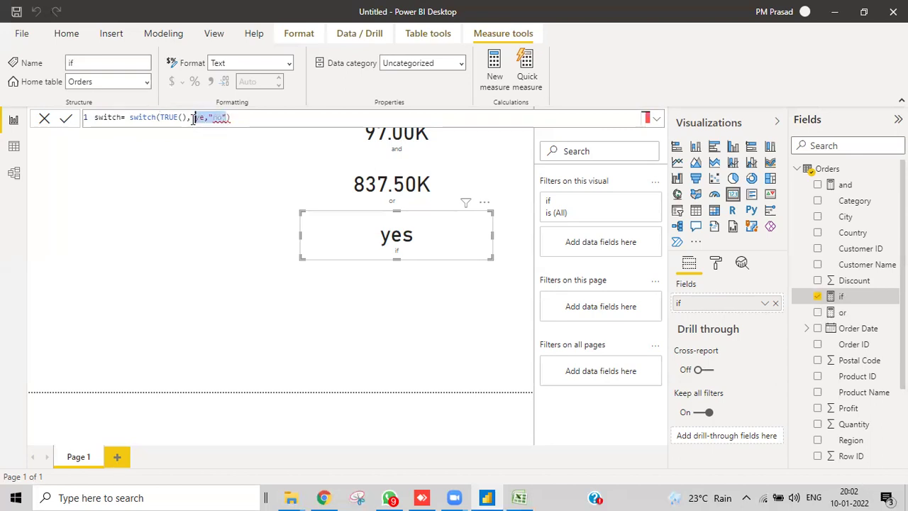
pyautogui.press('BackSpace')
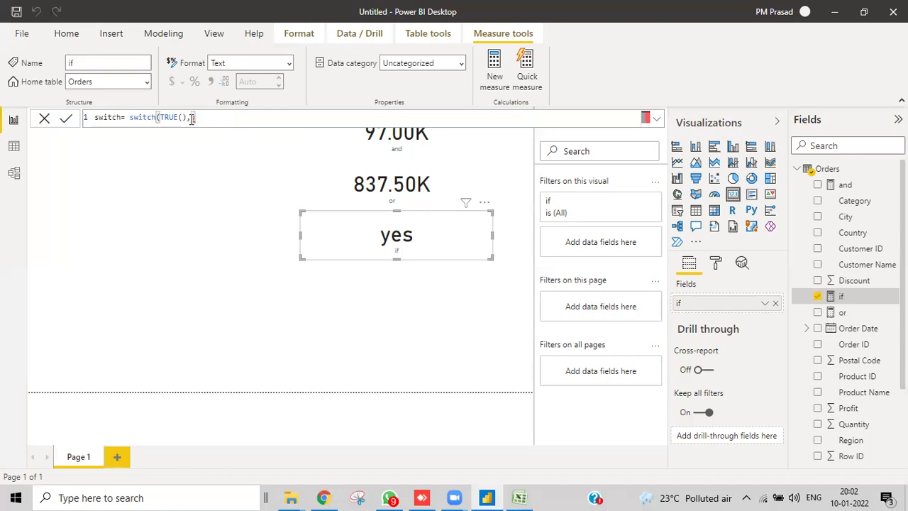
pyautogui.write('and')
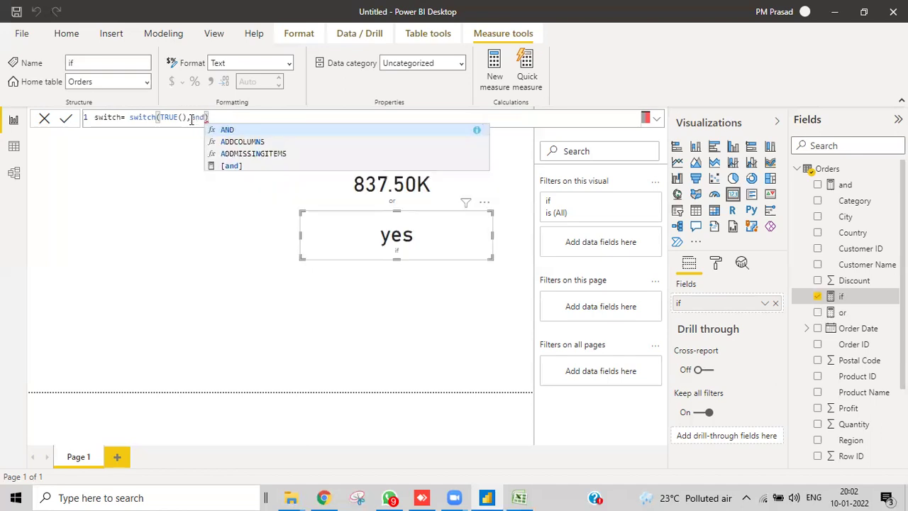
pyautogui.click(231, 167)
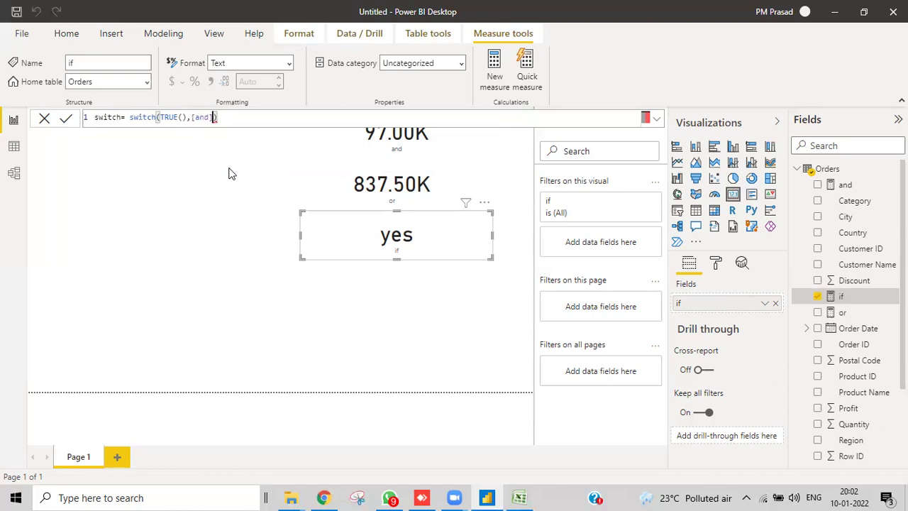
pyautogui.write('>96000,')
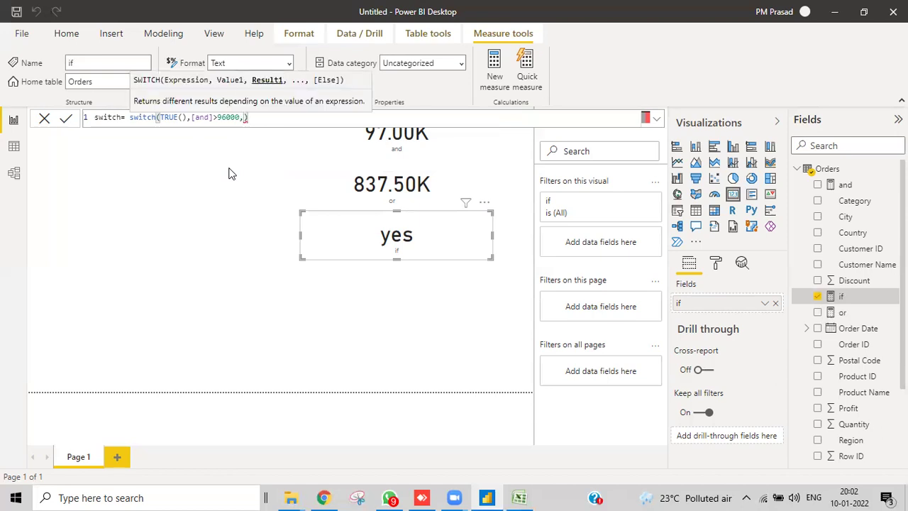
# Add "grater" as the result and "not grater" as the alternative in the SWITCH formula, and commit it
pyautogui.write('"grater"')
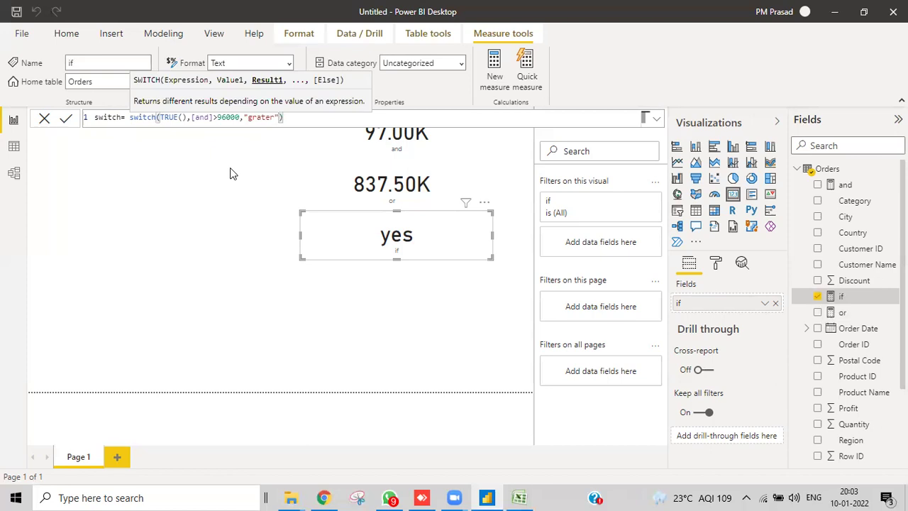
pyautogui.write(',')
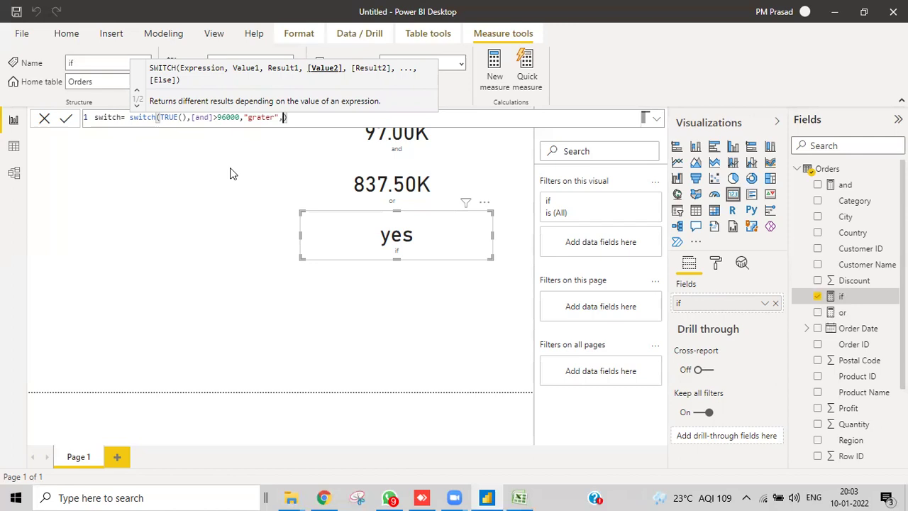
pyautogui.write('not')
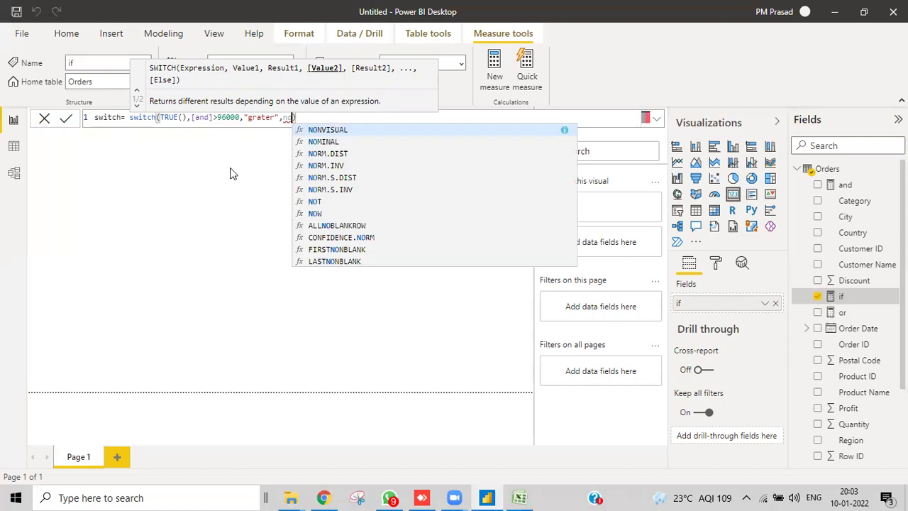
pyautogui.write(' grater')
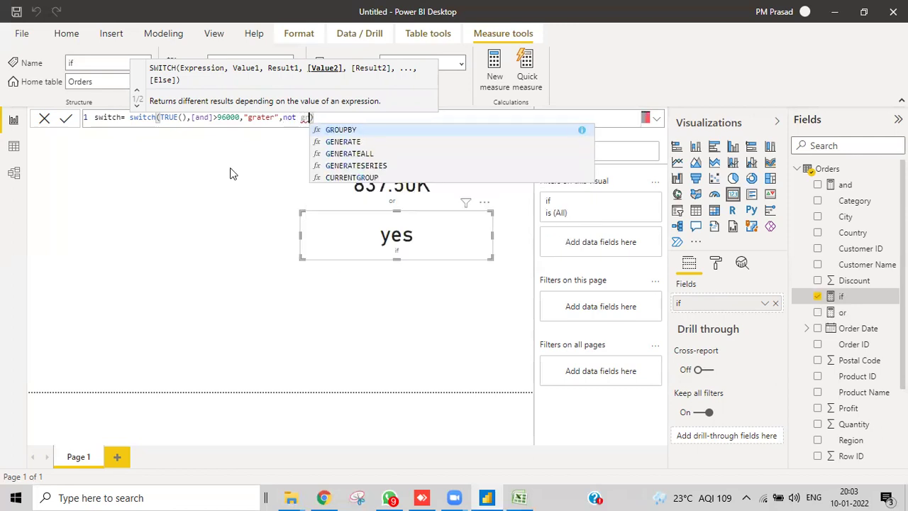
pyautogui.write('"')
pyautogui.press('Left')
pyautogui.press('Left')
pyautogui.press('Left')
pyautogui.press('Left')
pyautogui.press('Left')
pyautogui.press('Left')
pyautogui.press('Left')
pyautogui.press('Left')
pyautogui.press('Left')
pyautogui.press('Left')
pyautogui.press('Left')
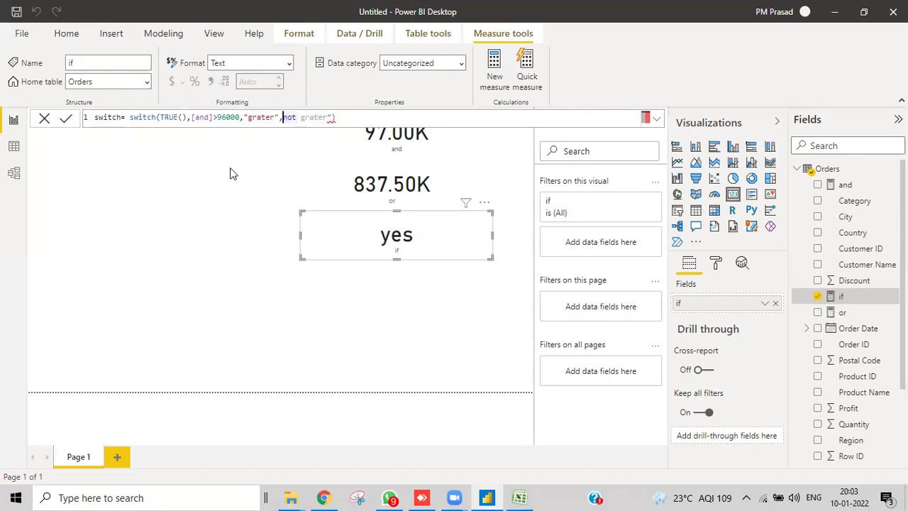
pyautogui.write('"')
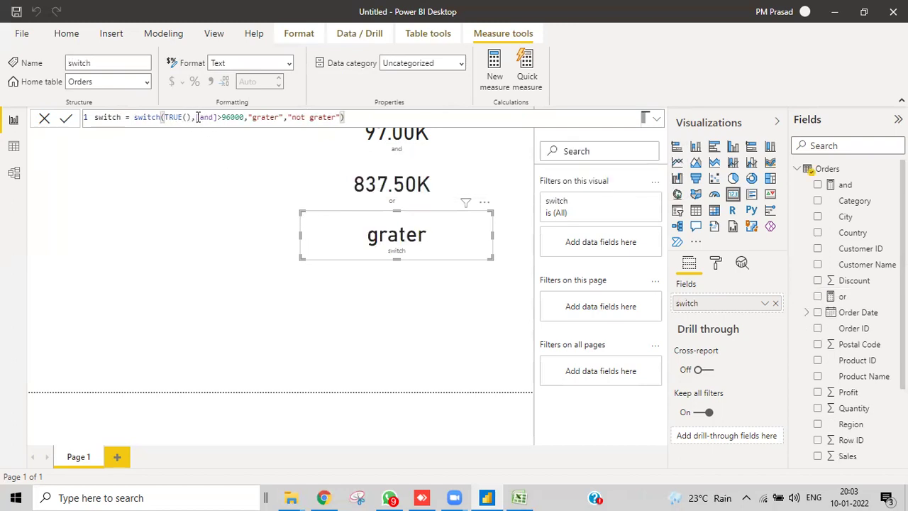
# Replace the two result texts in the "switch" formula with "red" and "green"
pyautogui.moveTo(196, 117); pyautogui.dragTo(245, 118)
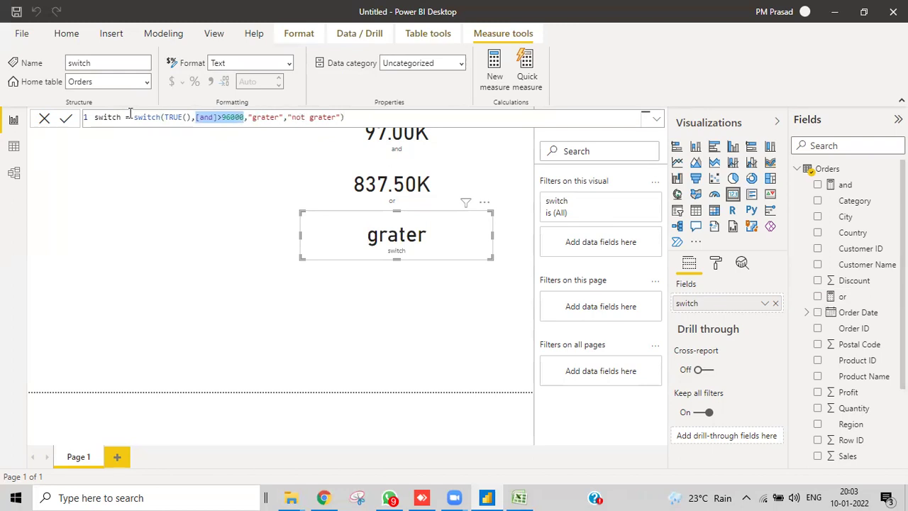
pyautogui.click(167, 121)
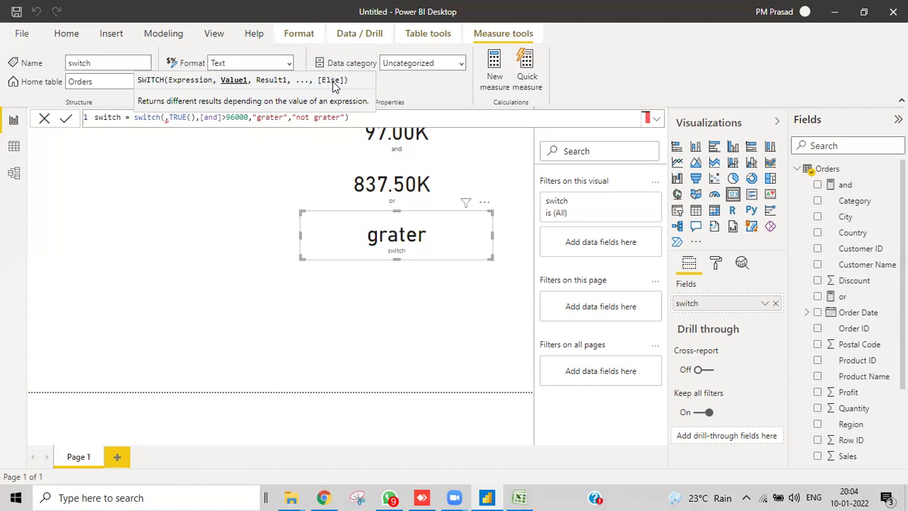
pyautogui.click(284, 117)
pyautogui.press('BackSpace')
pyautogui.press('BackSpace')
pyautogui.press('BackSpace')
pyautogui.press('BackSpace')
pyautogui.press('BackSpace')
pyautogui.press('BackSpace')
pyautogui.write('red')
pyautogui.click(323, 118)
pyautogui.press('BackSpace')
pyautogui.press('BackSpace')
pyautogui.press('BackSpace')
pyautogui.press('BackSpace')
pyautogui.press('BackSpace')
pyautogui.press('BackSpace')
pyautogui.press('BackSpace')
pyautogui.press('BackSpace')
pyautogui.press('BackSpace')
pyautogui.press('BackSpace')
pyautogui.write('gre')
pyautogui.write('n')
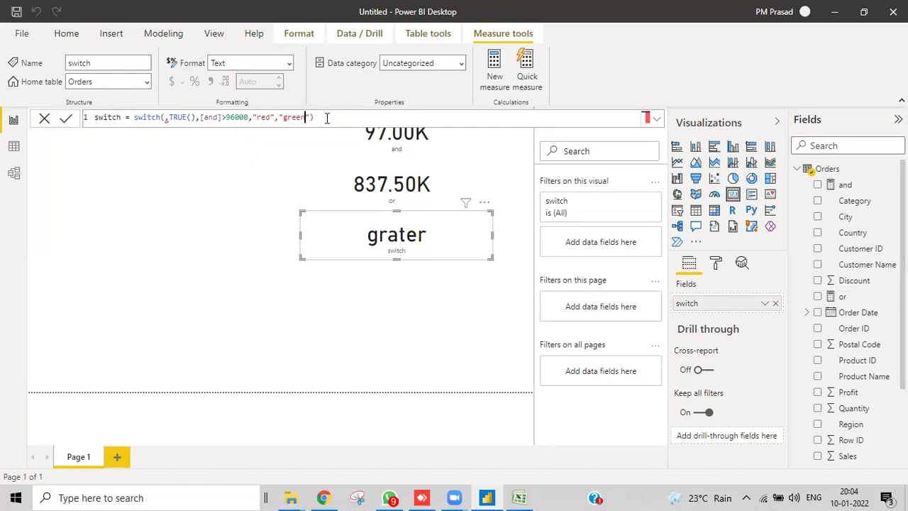
# Change the comparison in the SWITCH condition to [and]<96000
pyautogui.click(225, 117)
pyautogui.press('BackSpace')
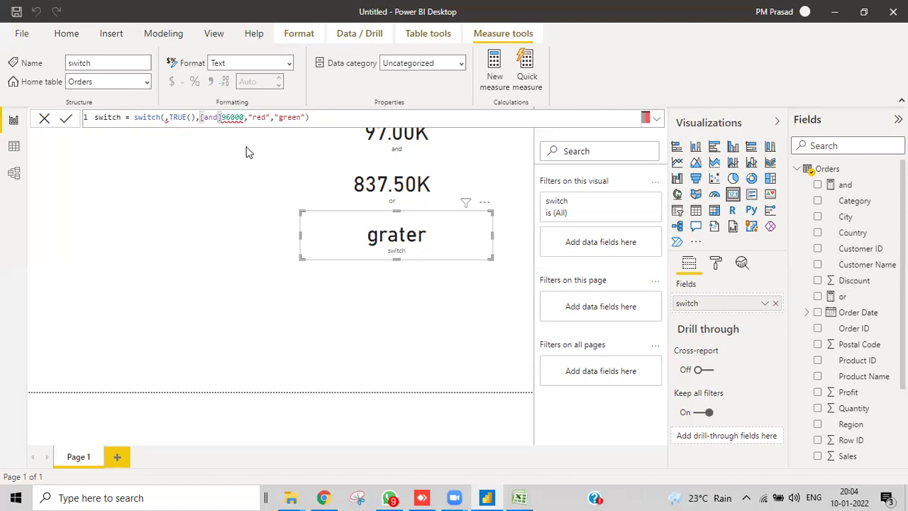
pyautogui.write('<')
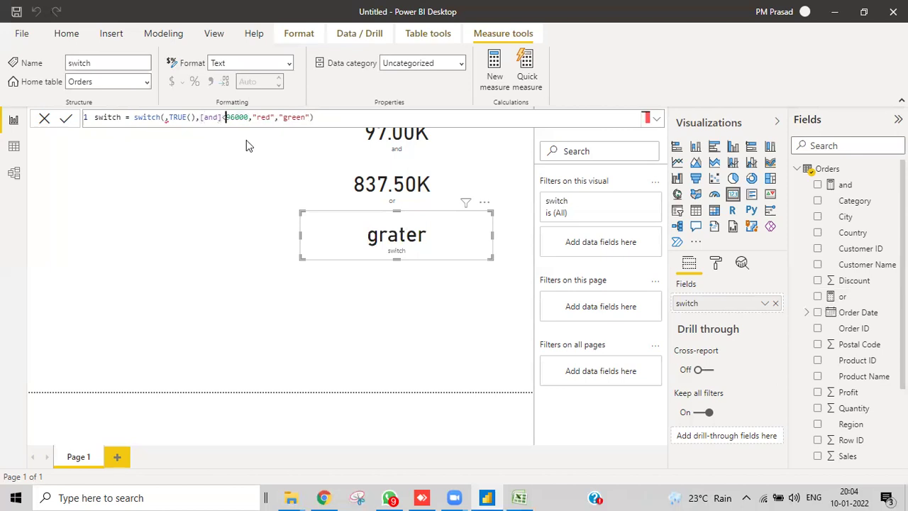
# Insert a copy of the condition before the "green" result and change it to [and]>97000
pyautogui.click(278, 118)
pyautogui.moveTo(199, 117); pyautogui.dragTo(247, 118)
pyautogui.hotkey('ctrl', 'c')
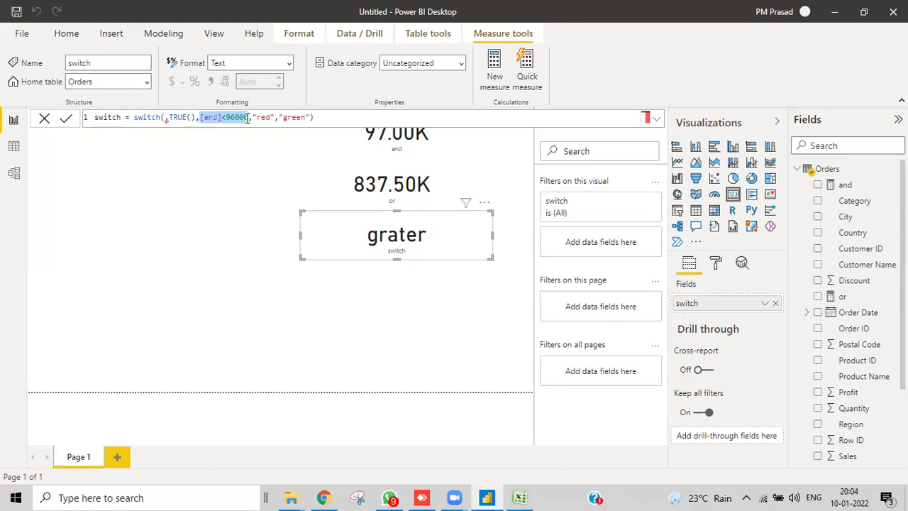
pyautogui.click(278, 118)
pyautogui.hotkey('ctrl', 'v')
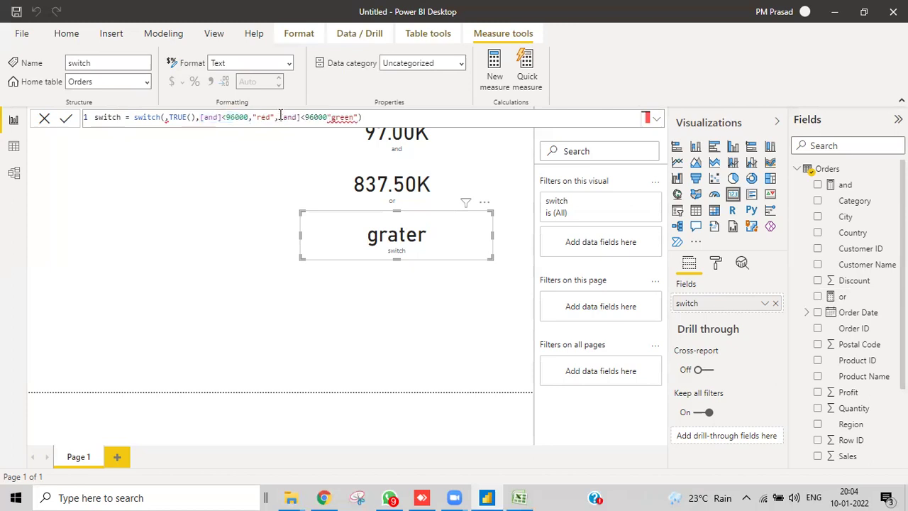
pyautogui.write(',')
pyautogui.click(314, 118)
pyautogui.press('BackSpace')
pyautogui.write('7')
pyautogui.press('BackSpace')
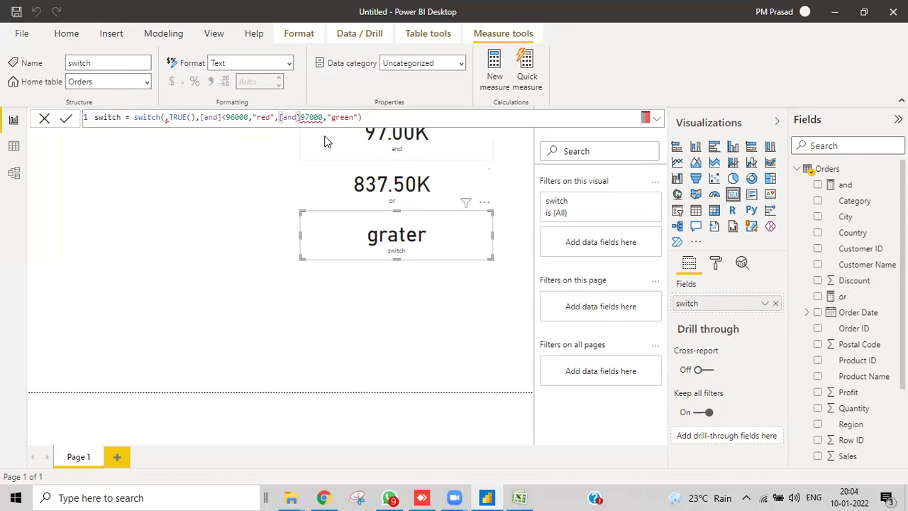
pyautogui.write('>')
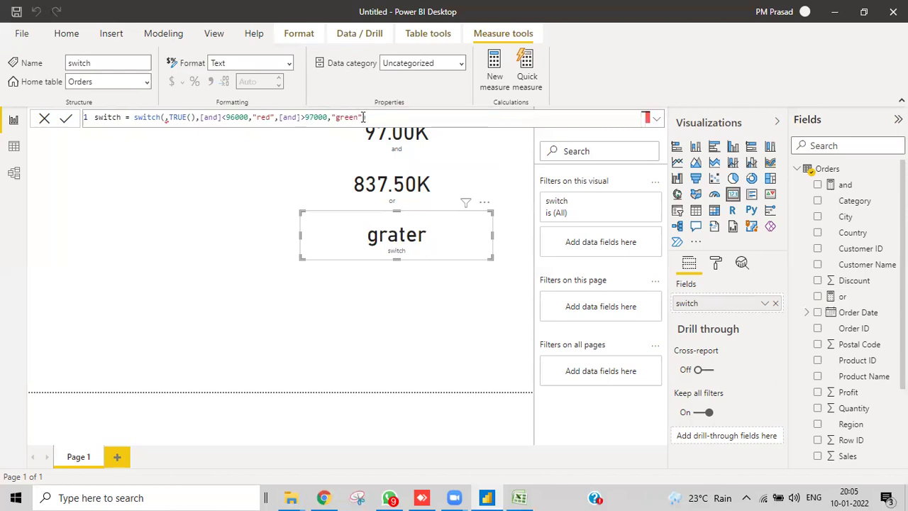
# Set the threshold of the second SWITCH condition to 98000
pyautogui.doubleClick(324, 120)
pyautogui.click(307, 121)
pyautogui.press('BackSpace')
pyautogui.write('>')
pyautogui.press('Delete')
pyautogui.write('6')
pyautogui.press('BackSpace')
pyautogui.write('8')
# Add "blue" as the final fallback result of the SWITCH formula and commit it
pyautogui.click(369, 118)
pyautogui.write(',')
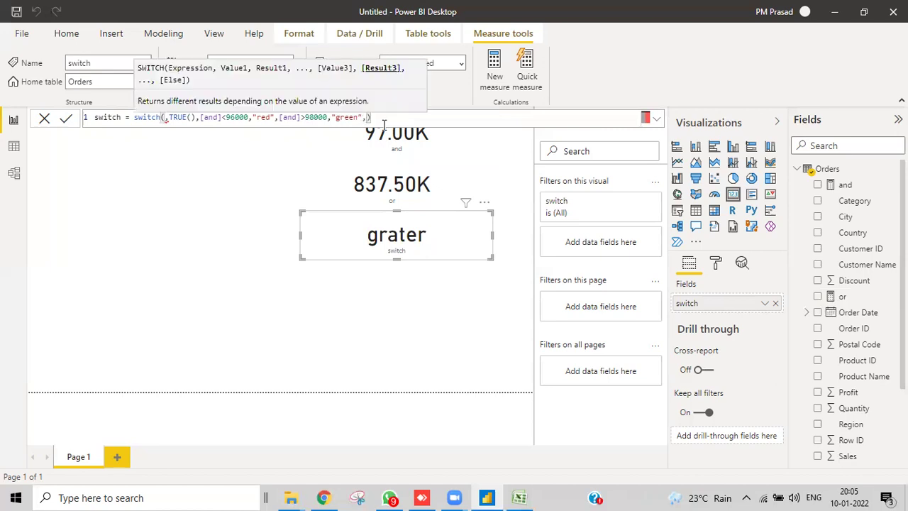
pyautogui.write('"blue"')
pyautogui.hotkey('shift', 'Left')
pyautogui.hotkey('shift', 'Left')
pyautogui.hotkey('shift', 'Left')
pyautogui.hotkey('shift', 'Left')
pyautogui.hotkey('shift', 'Left')
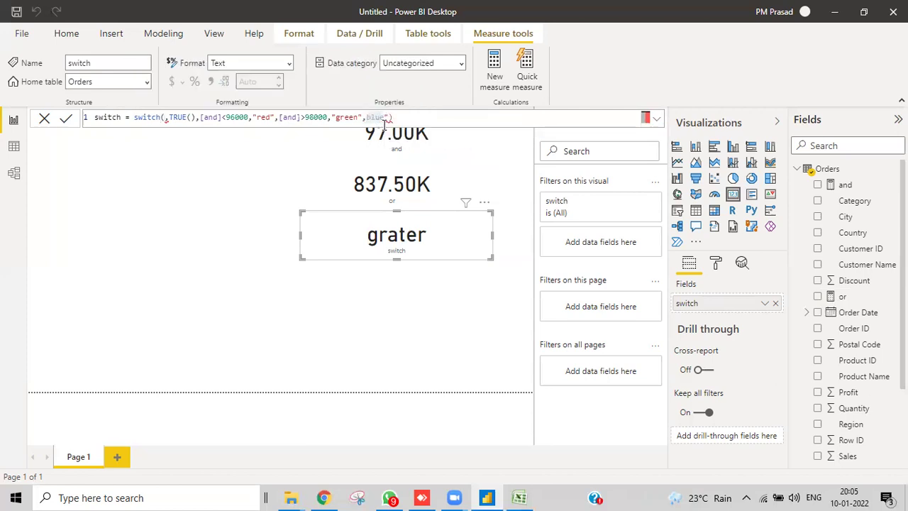
pyautogui.write('"')
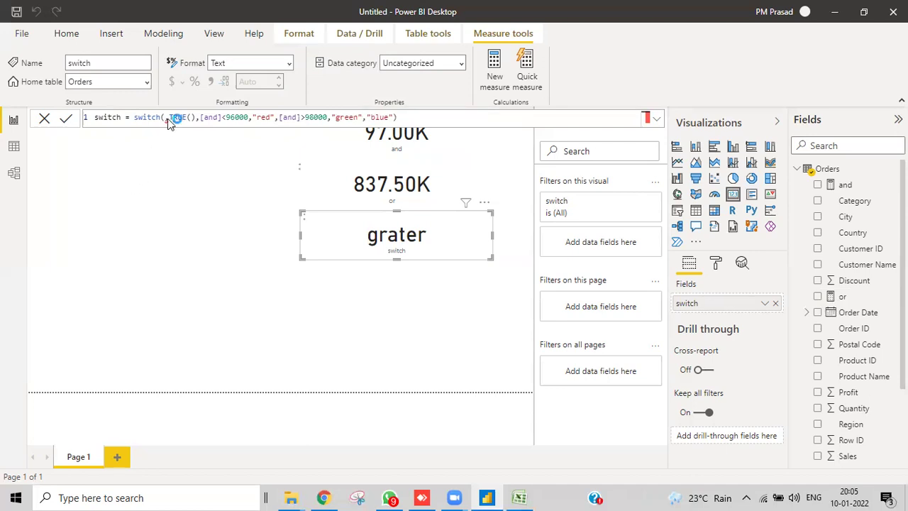
pyautogui.press('Return')
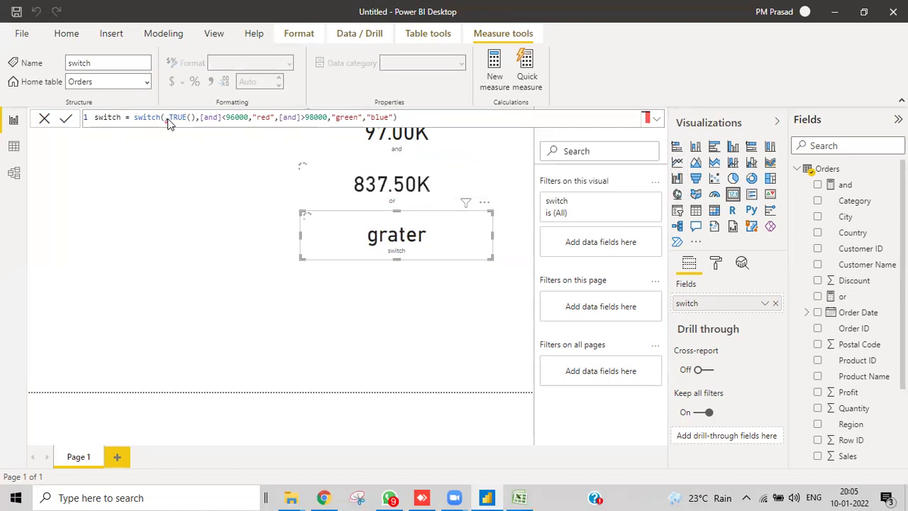
# Remove the stray comma before TRUE() in the "switch" formula and commit the correction
pyautogui.click(169, 120)
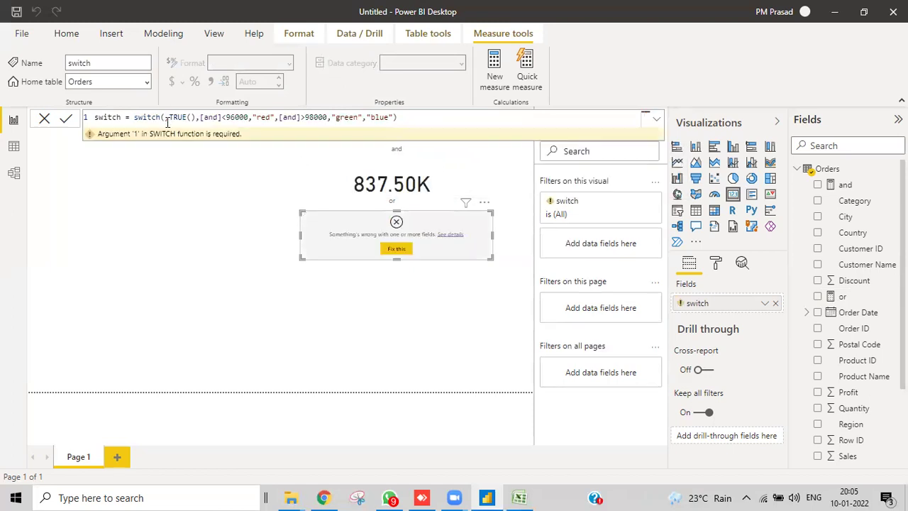
pyautogui.moveTo(170, 120)
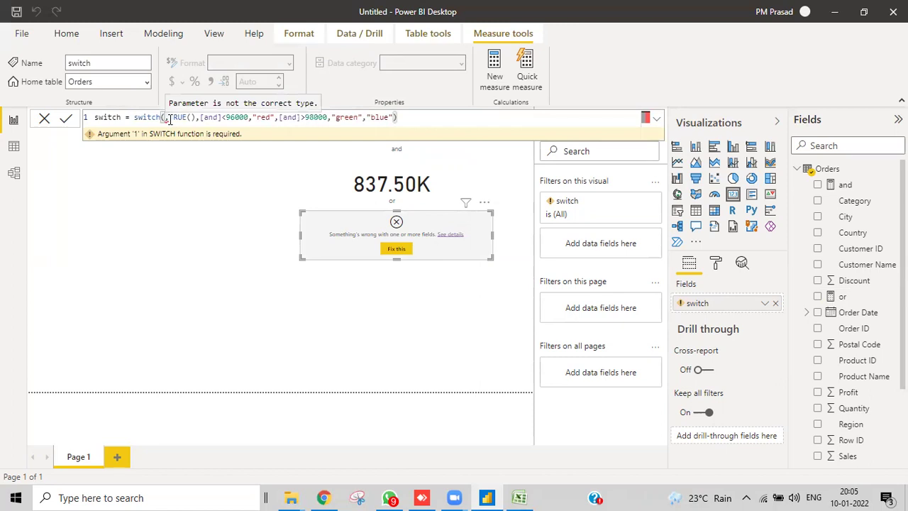
pyautogui.press('BackSpace')
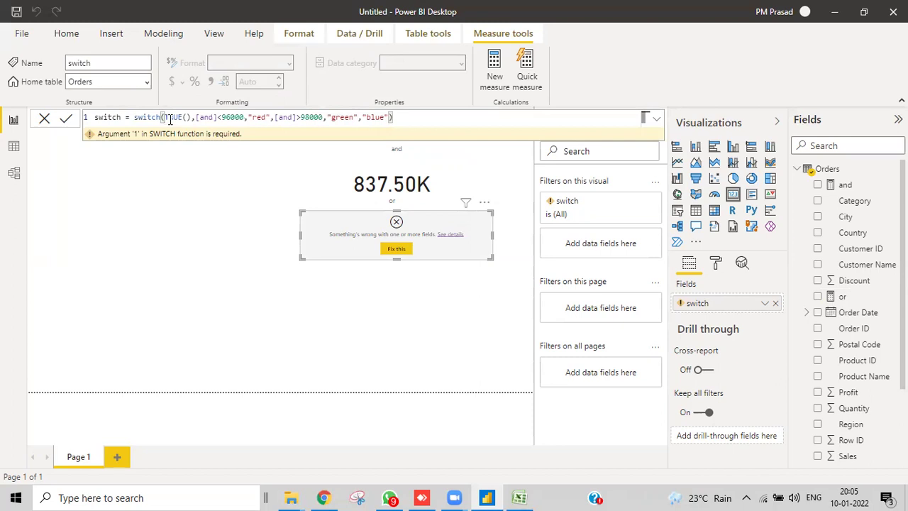
pyautogui.click(168, 120)
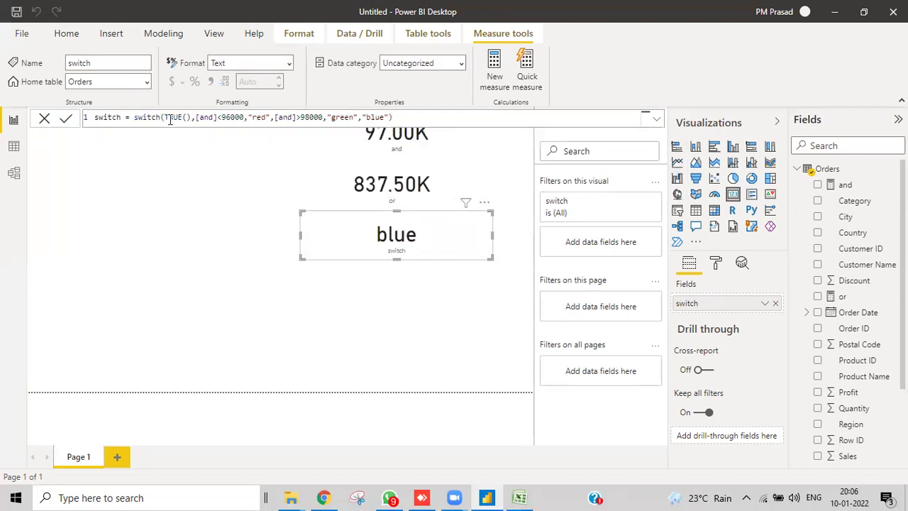
# Move the "and" card to the empty area beside the "switch" card, and review the "switch" measure's formula
pyautogui.moveTo(399, 152); pyautogui.dragTo(188, 243)
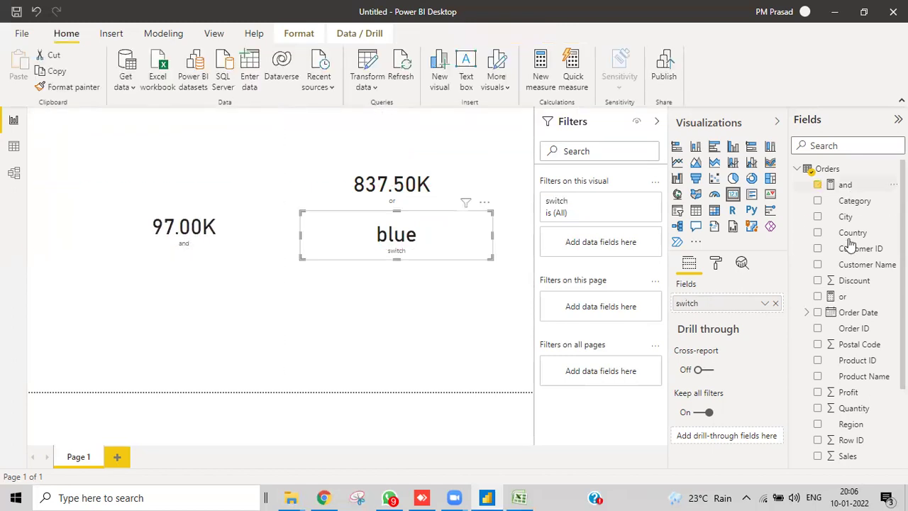
pyautogui.scroll(-3, 860, 392)
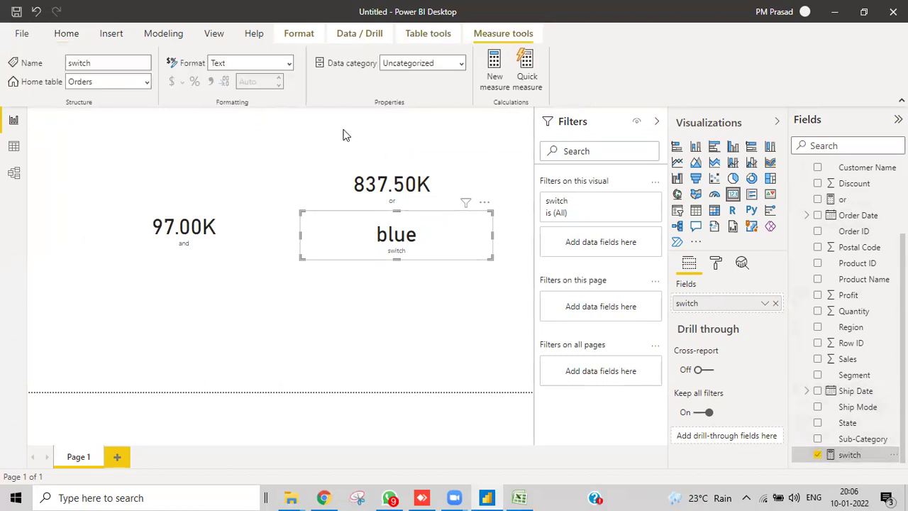
pyautogui.click(226, 122)
pyautogui.press('Delete')
pyautogui.write('6')
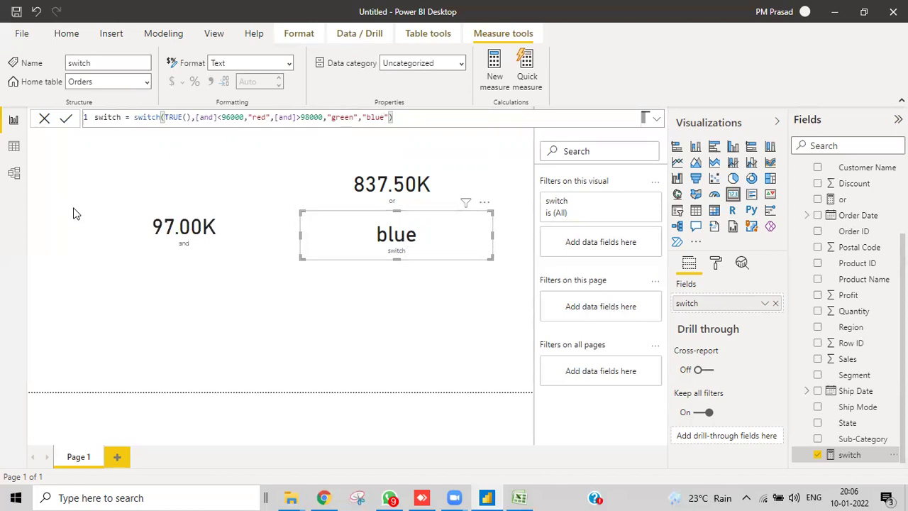
pyautogui.click(119, 289)
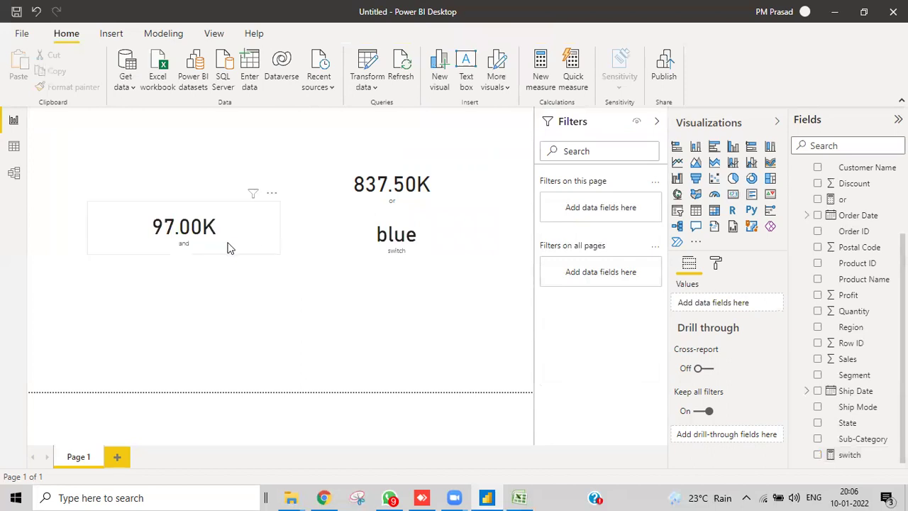
# Shift the "and" card closer to the "switch" card and place a narrow table of the Region field beside it
pyautogui.moveTo(229, 248); pyautogui.dragTo(289, 248)
pyautogui.click(117, 226)
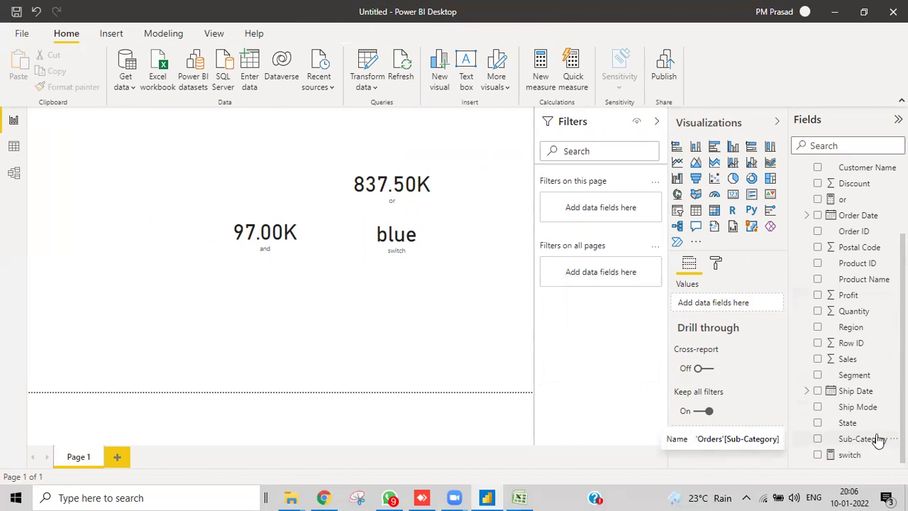
pyautogui.moveTo(851, 327); pyautogui.dragTo(119, 214)
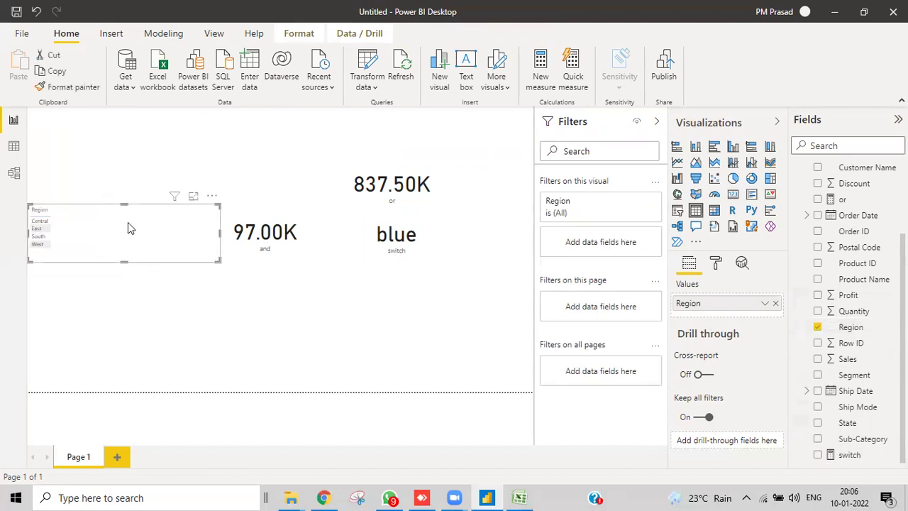
pyautogui.moveTo(218, 233); pyautogui.dragTo(215, 232)
pyautogui.moveTo(126, 231)
pyautogui.mouseDown()
pyautogui.moveTo(138, 239)
pyautogui.moveTo(129, 240)
pyautogui.mouseUp()
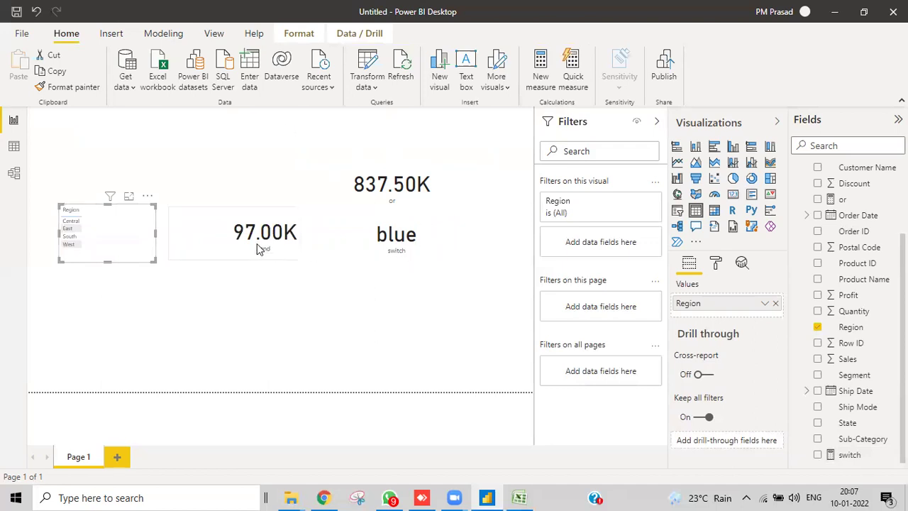
# Set the data label colour of the "and" card by conditional formatting with the Field value style, based on the "switch" measure
pyautogui.click(298, 256)
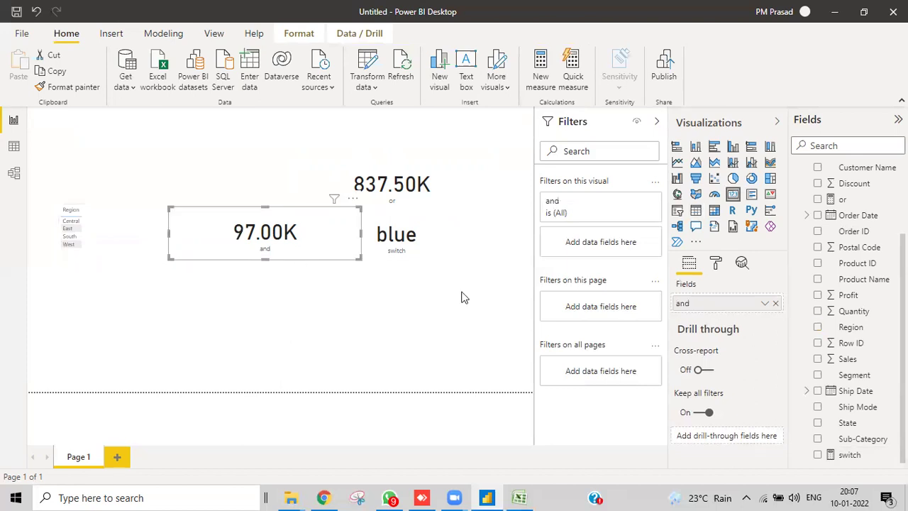
pyautogui.click(717, 264)
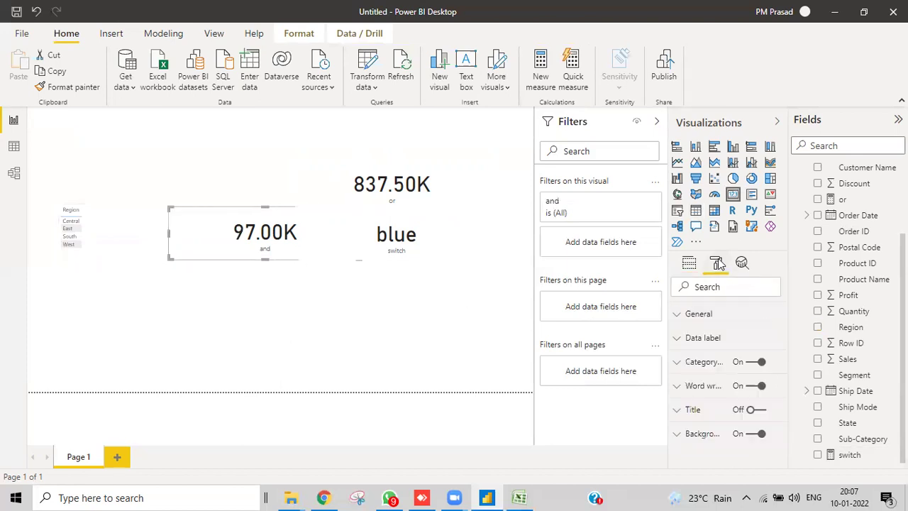
pyautogui.click(677, 345)
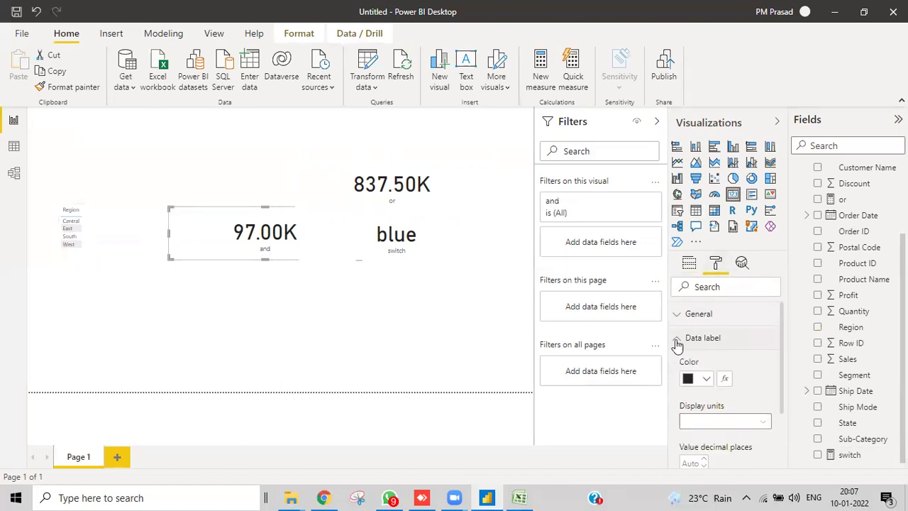
pyautogui.click(725, 382)
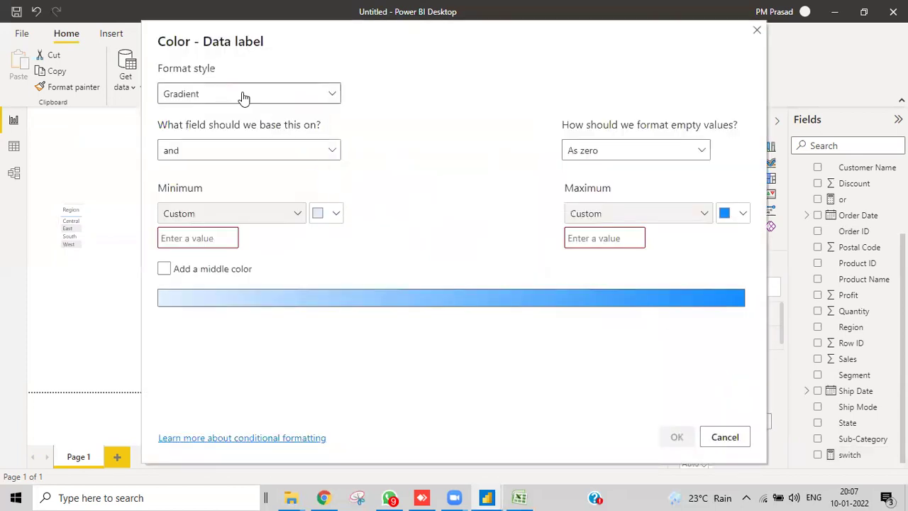
pyautogui.click(241, 94)
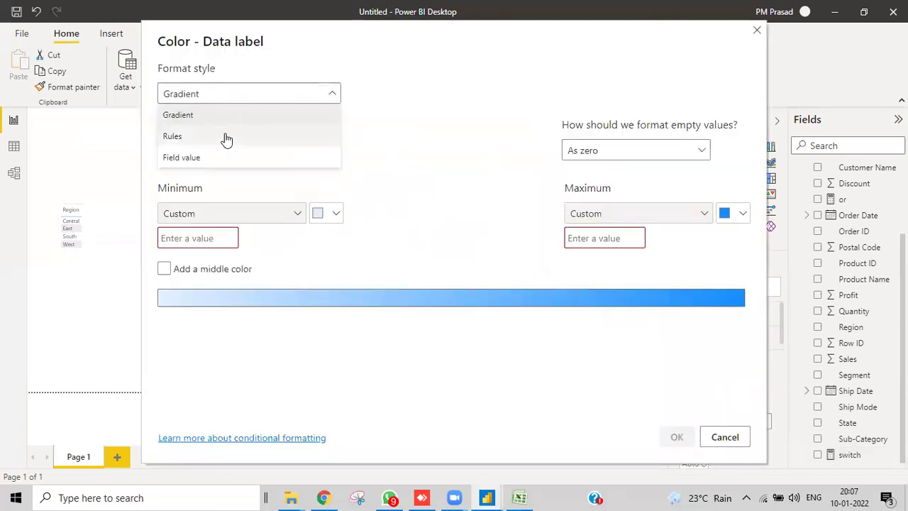
pyautogui.click(210, 160)
pyautogui.click(210, 154)
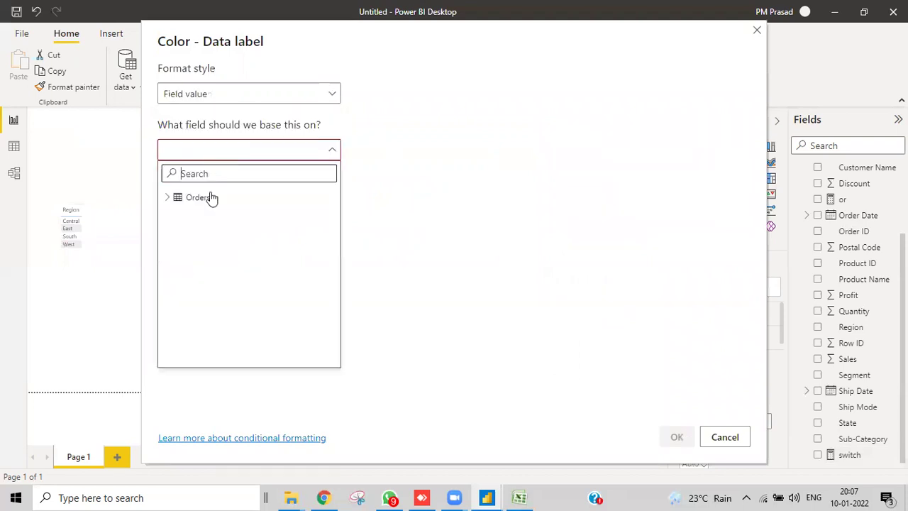
pyautogui.click(166, 198)
pyautogui.scroll(-5, 287, 297)
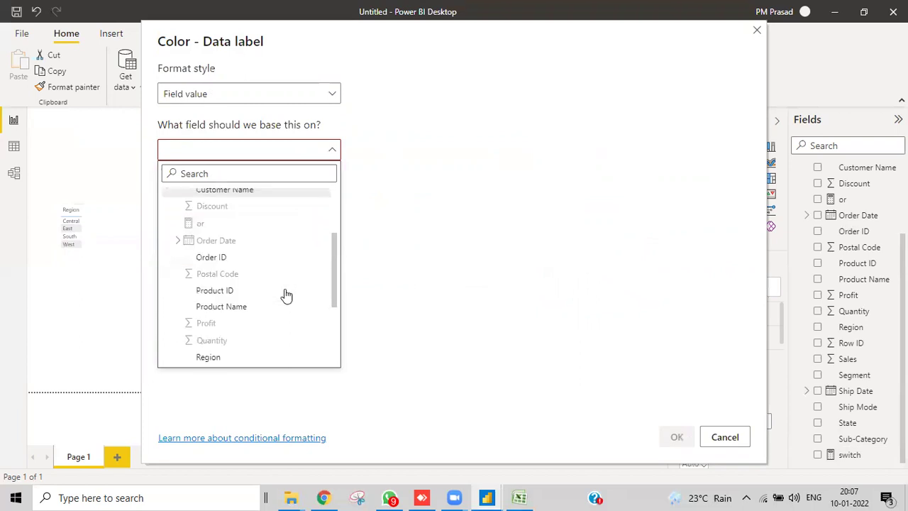
pyautogui.click(209, 355)
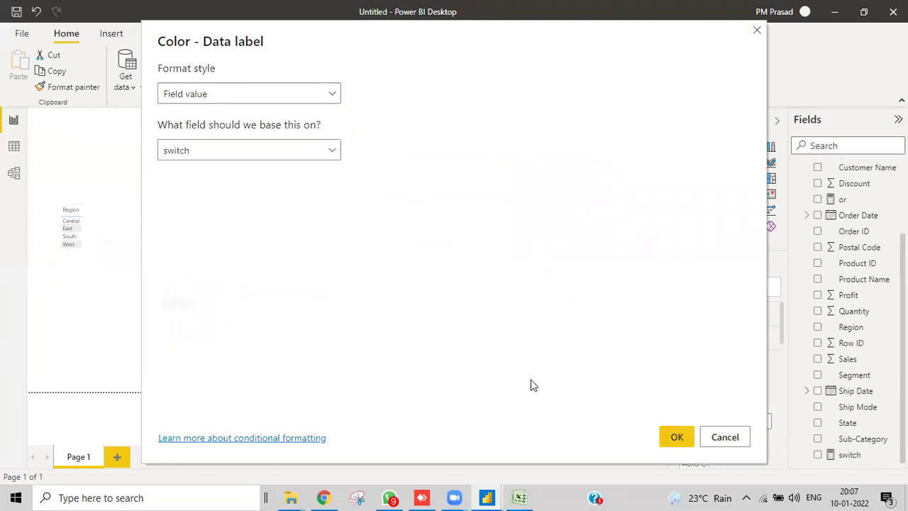
pyautogui.click(676, 438)
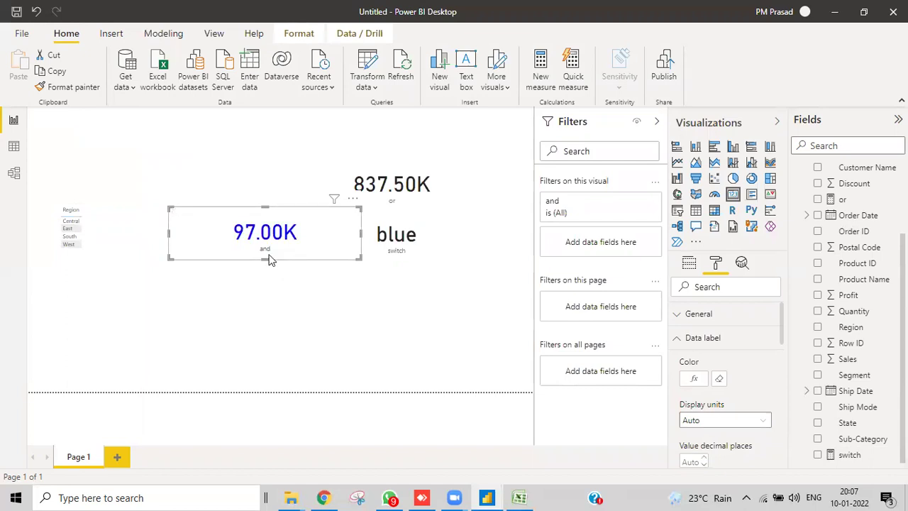
# Convert the Region table into a slicer
pyautogui.click(120, 246)
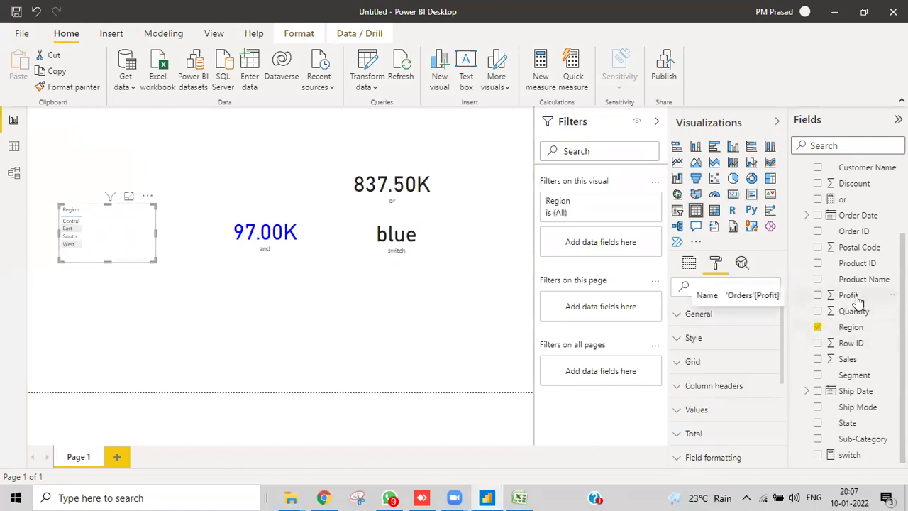
pyautogui.scroll(1, 858, 343)
pyautogui.scroll(2, 858, 344)
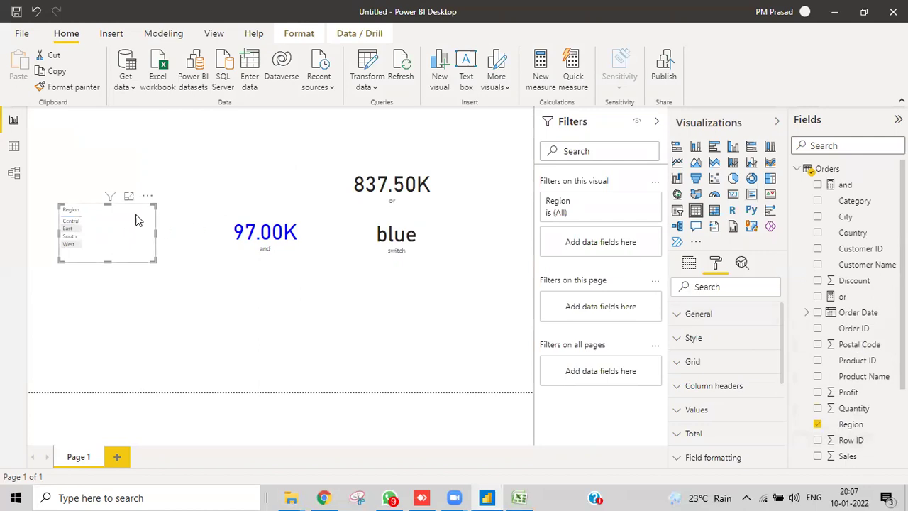
pyautogui.click(677, 210)
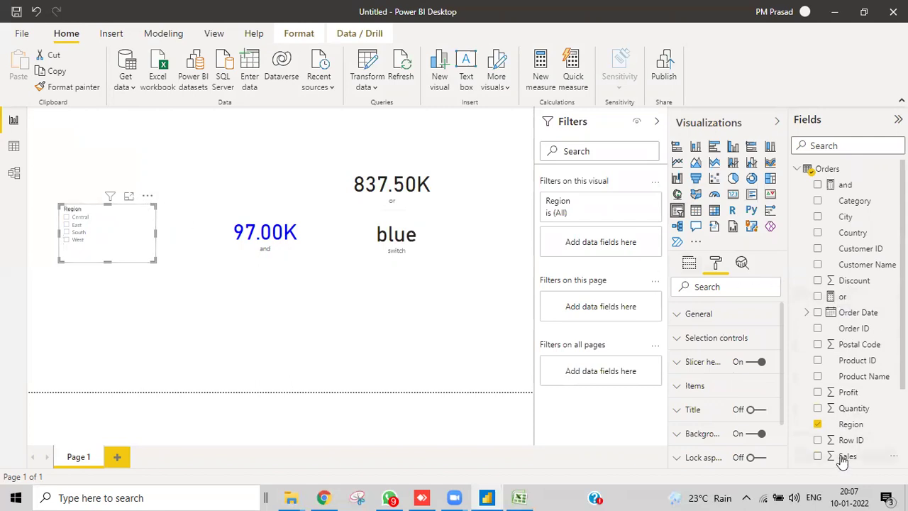
# Replace TRUE() in the "switch" measure's formula with SELECTEDVALUE(Orders[Region]) as the SWITCH expression
pyautogui.scroll(-3, 847, 440)
pyautogui.moveTo(844, 454); pyautogui.dragTo(597, 378)
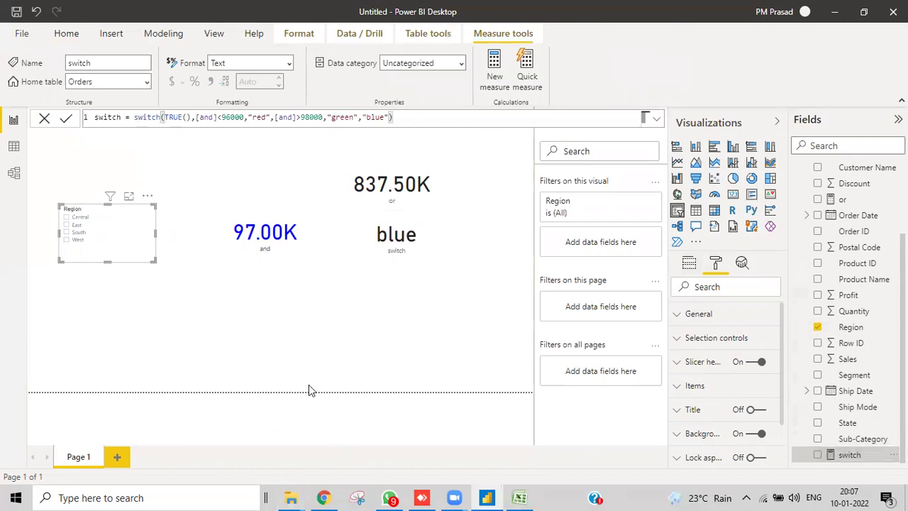
pyautogui.click(190, 118)
pyautogui.press('BackSpace')
pyautogui.press('BackSpace')
pyautogui.press('BackSpace')
pyautogui.press('BackSpace')
pyautogui.press('BackSpace')
pyautogui.press('BackSpace')
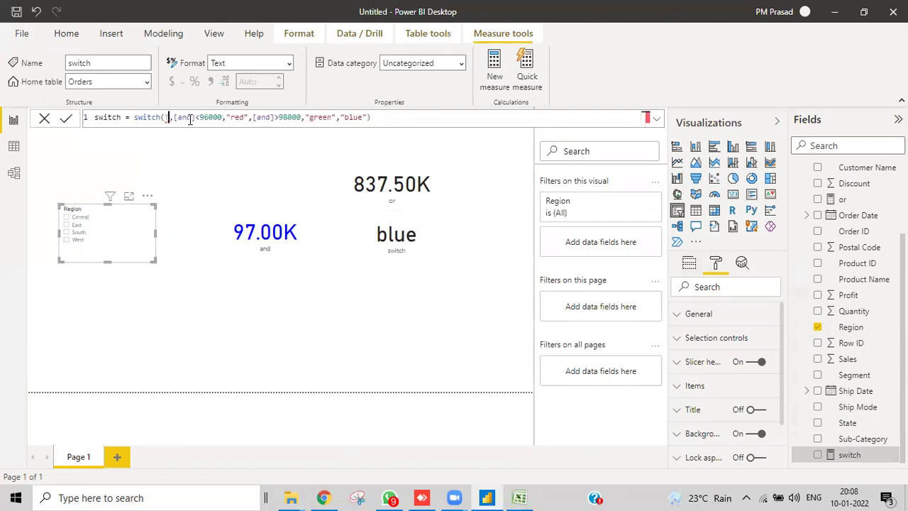
pyautogui.write('selected')
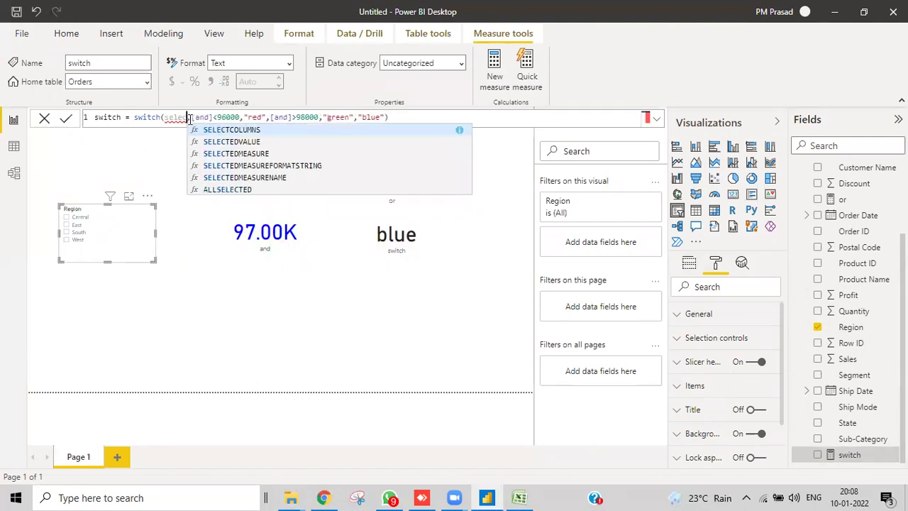
pyautogui.write('value')
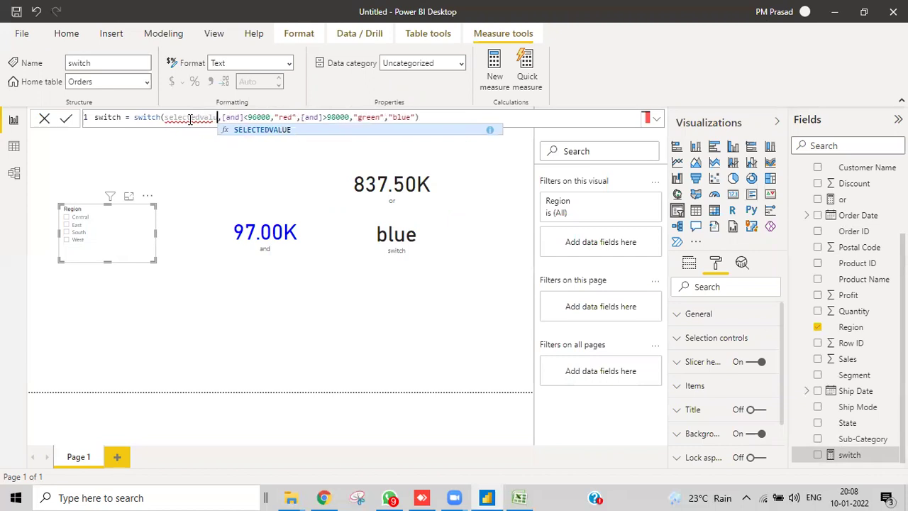
pyautogui.click(254, 130)
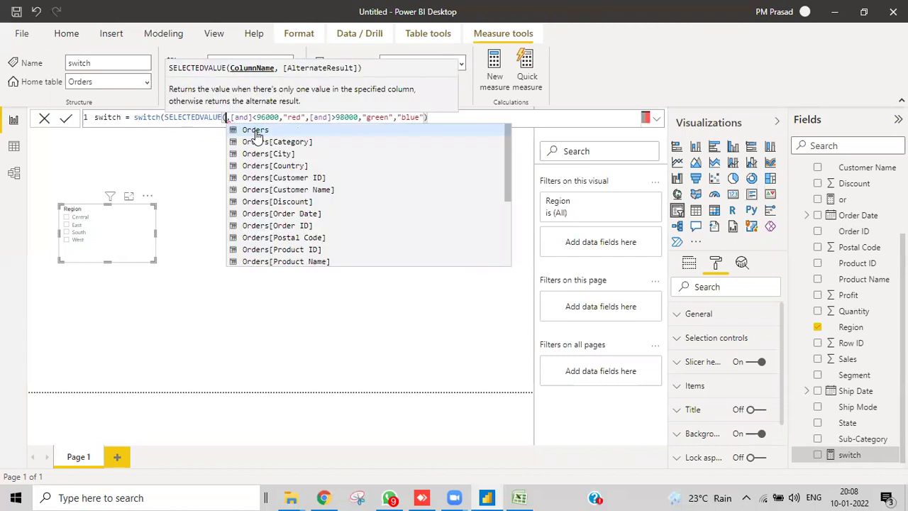
pyautogui.scroll(-3, 294, 244)
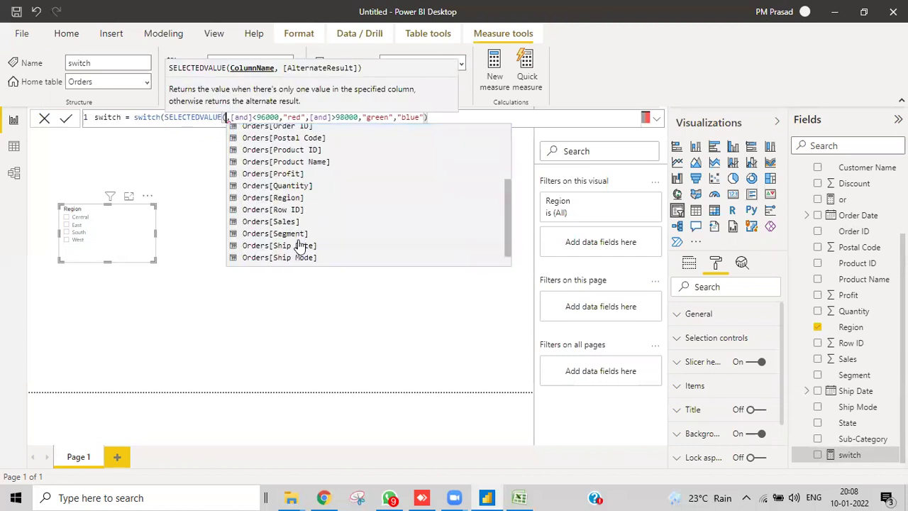
pyautogui.click(286, 200)
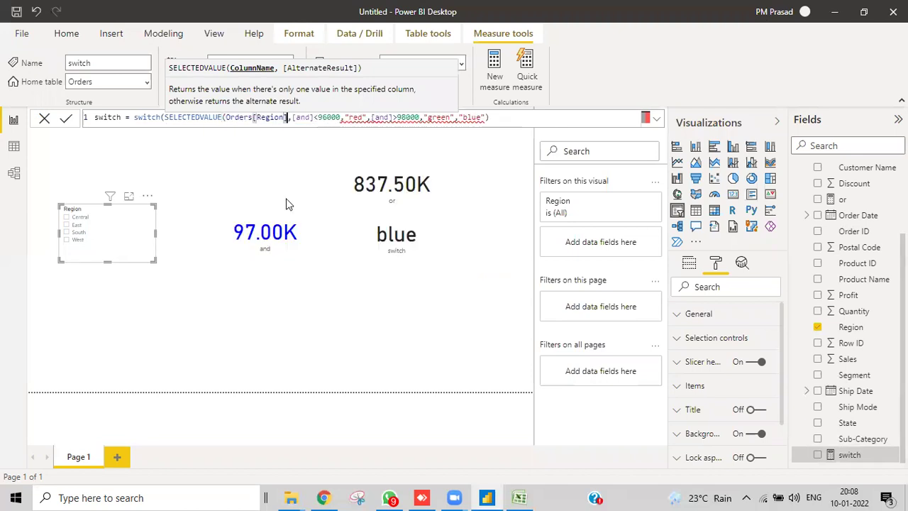
pyautogui.write(')')
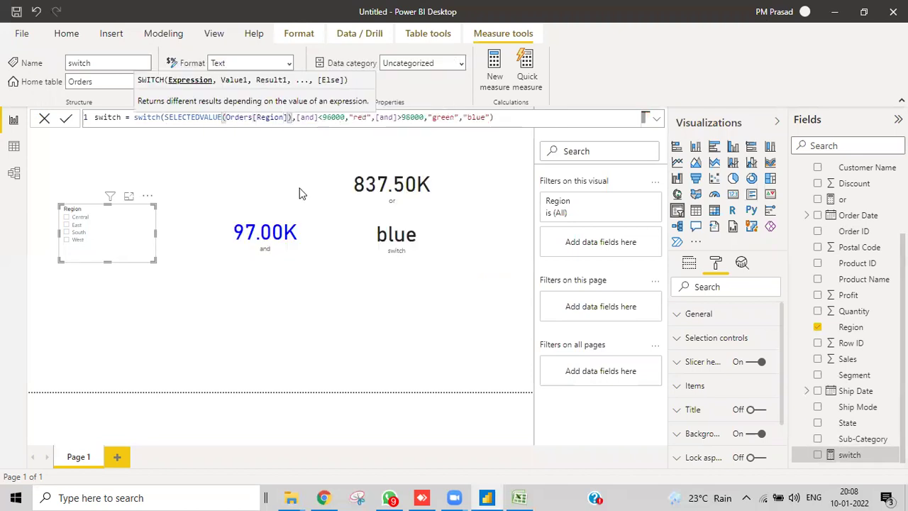
# Replace the first condition, [and]<96000, with the value "central" in the "switch" formula
pyautogui.click(316, 117)
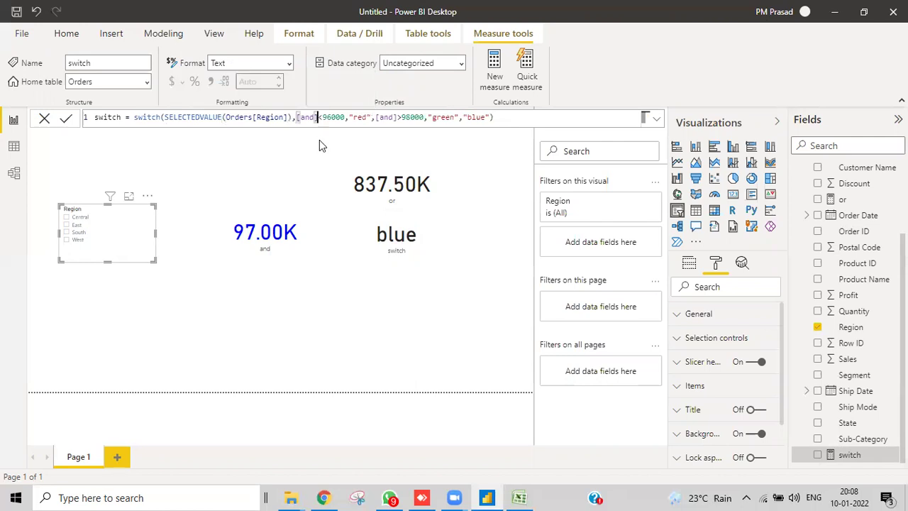
pyautogui.press('BackSpace')
pyautogui.press('BackSpace')
pyautogui.press('BackSpace')
pyautogui.press('BackSpace')
pyautogui.press('BackSpace')
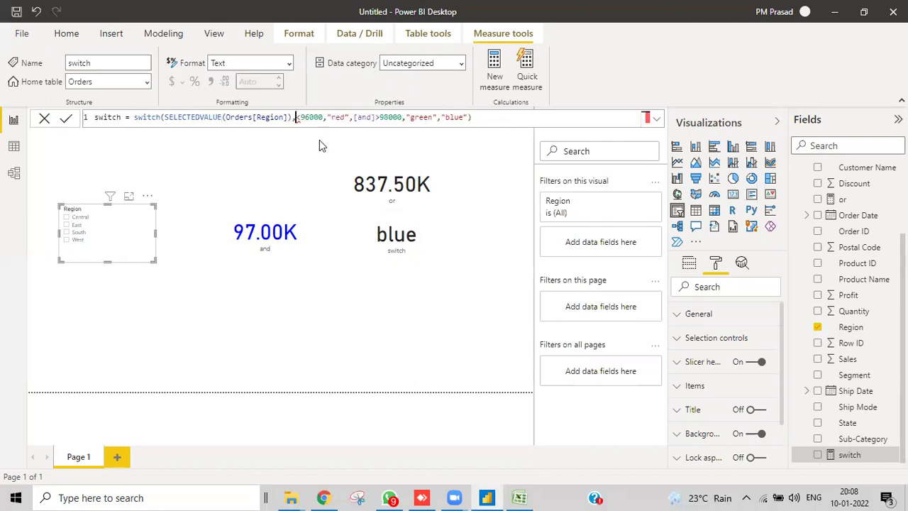
pyautogui.press('Delete')
pyautogui.press('Delete')
pyautogui.press('Delete')
pyautogui.press('Delete')
pyautogui.press('Delete')
pyautogui.press('Delete')
pyautogui.write('"')
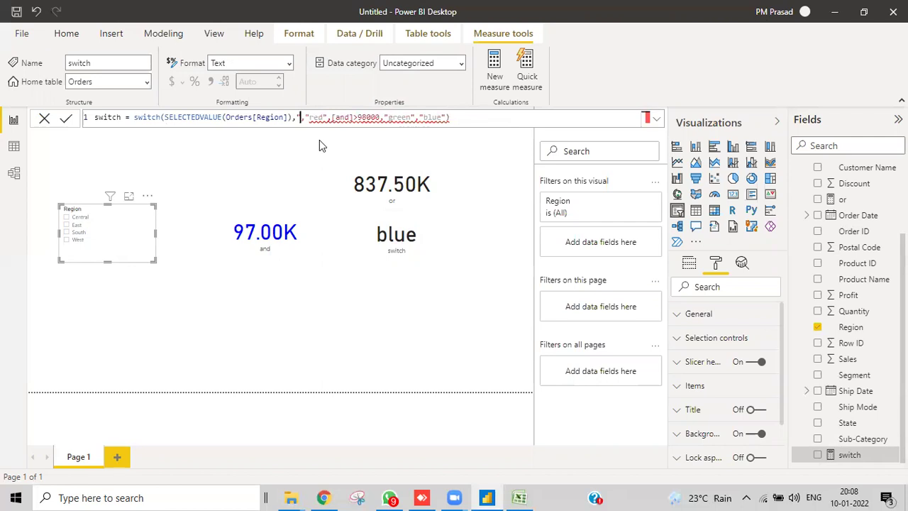
pyautogui.write('central"')
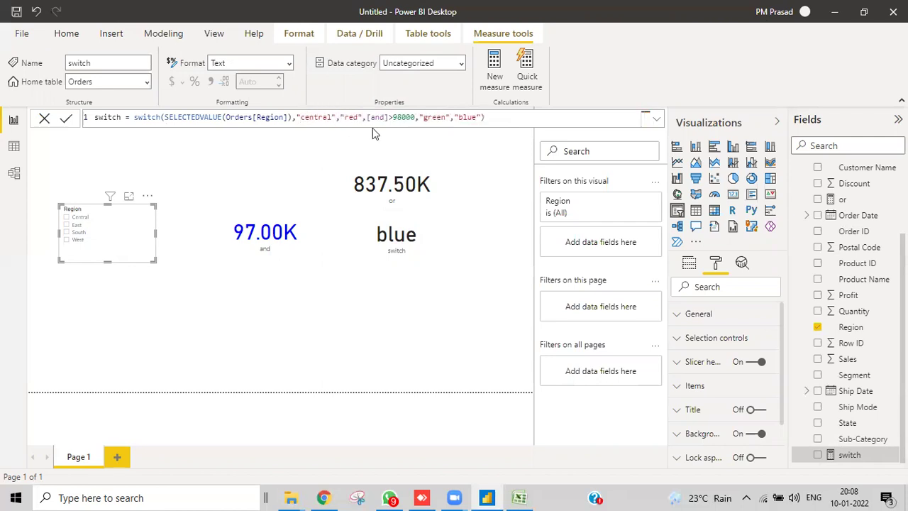
# Replace the condition [and]>98000 with the value "east" in the "switch" formula
pyautogui.click(414, 118)
pyautogui.hotkey('shift', 'Left')
pyautogui.press('BackSpace')
pyautogui.press('BackSpace')
pyautogui.press('BackSpace')
pyautogui.press('BackSpace')
pyautogui.press('BackSpace')
pyautogui.press('BackSpace')
pyautogui.press('BackSpace')
pyautogui.press('BackSpace')
pyautogui.press('BackSpace')
pyautogui.press('BackSpace')
pyautogui.press('BackSpace')
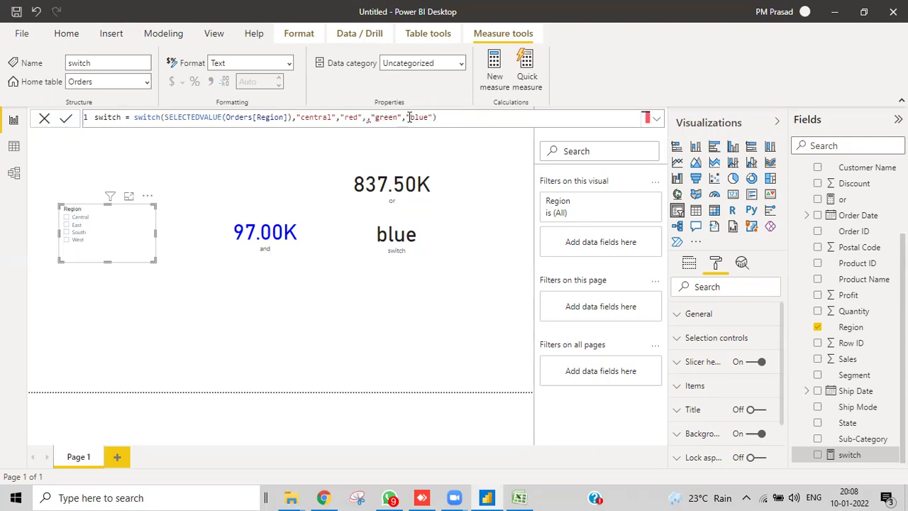
pyautogui.write('"')
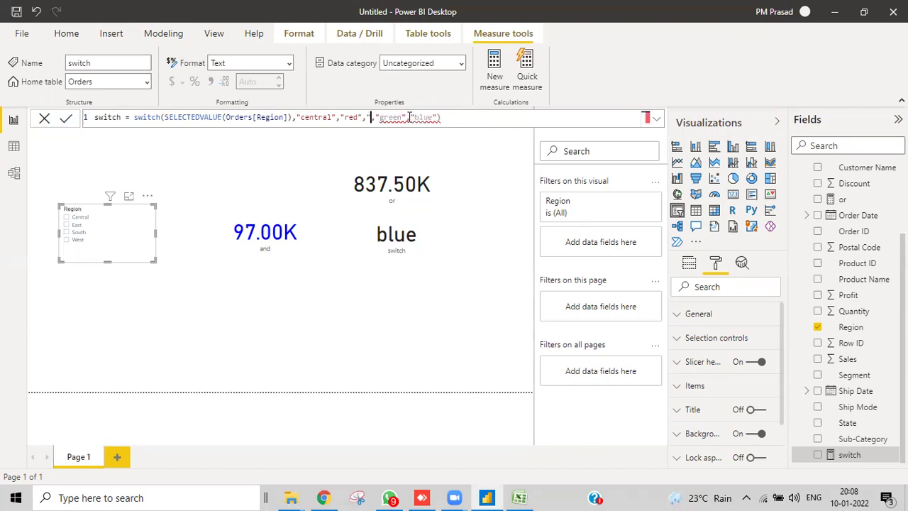
pyautogui.write('east')
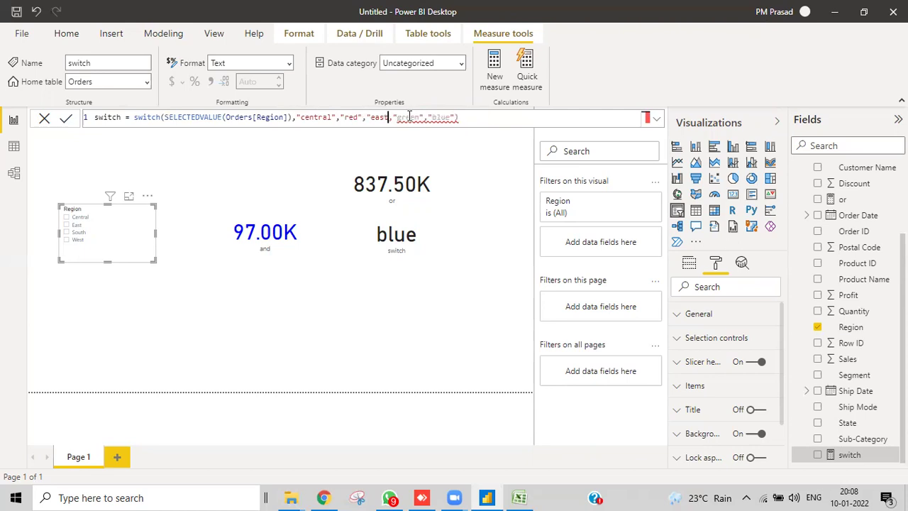
pyautogui.write('"')
# Insert the value "sourh" with the result "orange" before the "blue" fallback and commit the "switch" formula
pyautogui.write('"sourh"')
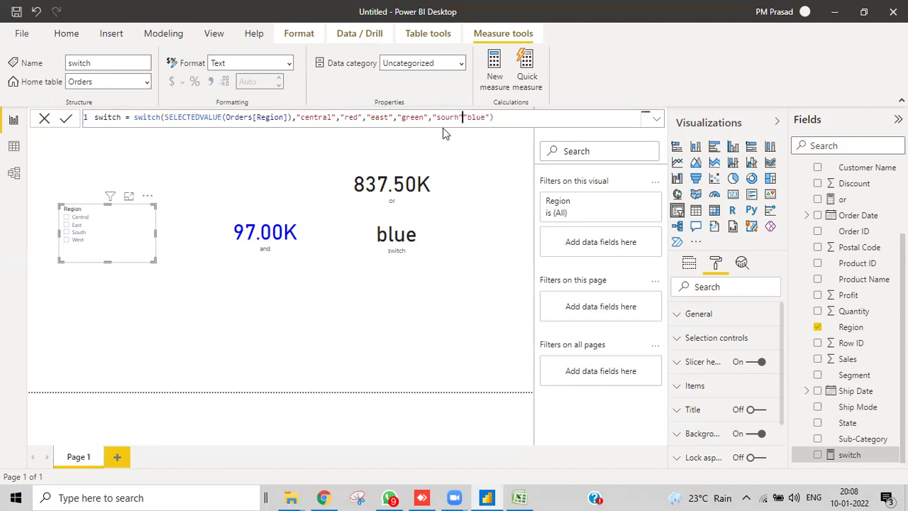
pyautogui.write(',')
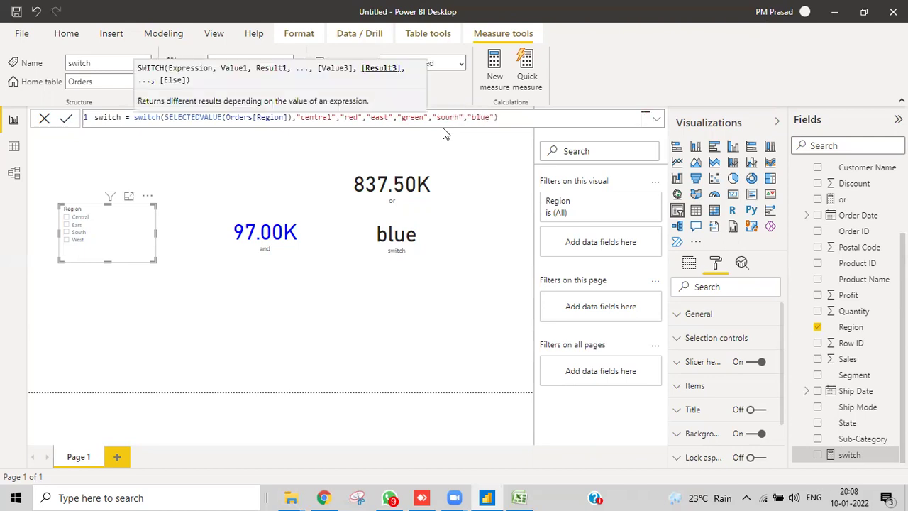
pyautogui.write('"orange",')
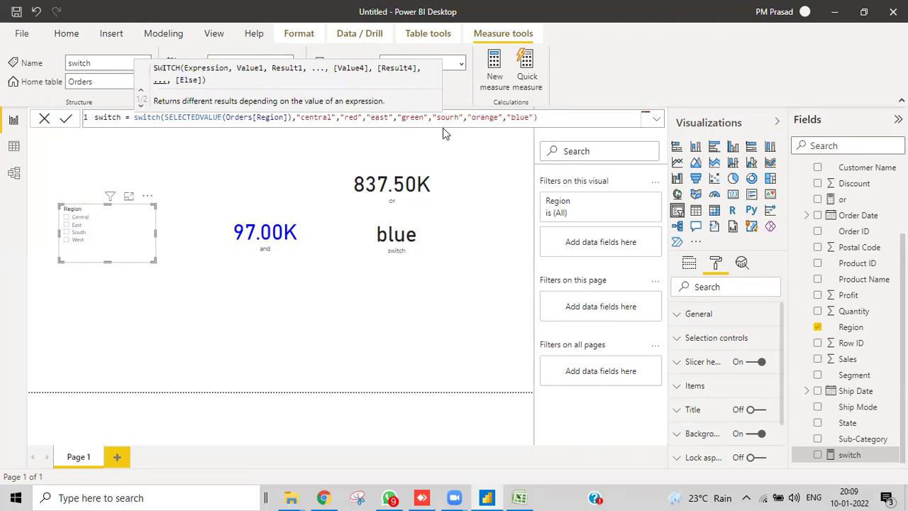
pyautogui.click(543, 117)
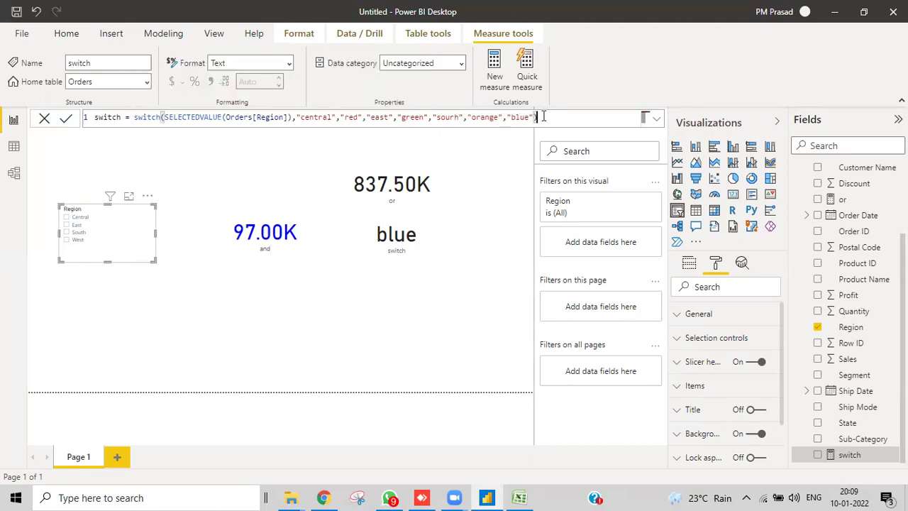
pyautogui.press('Return')
# Filter the Region slicer to Central and correct the misspelled "sourh" to "south" in the "switch" formula
pyautogui.click(66, 217)
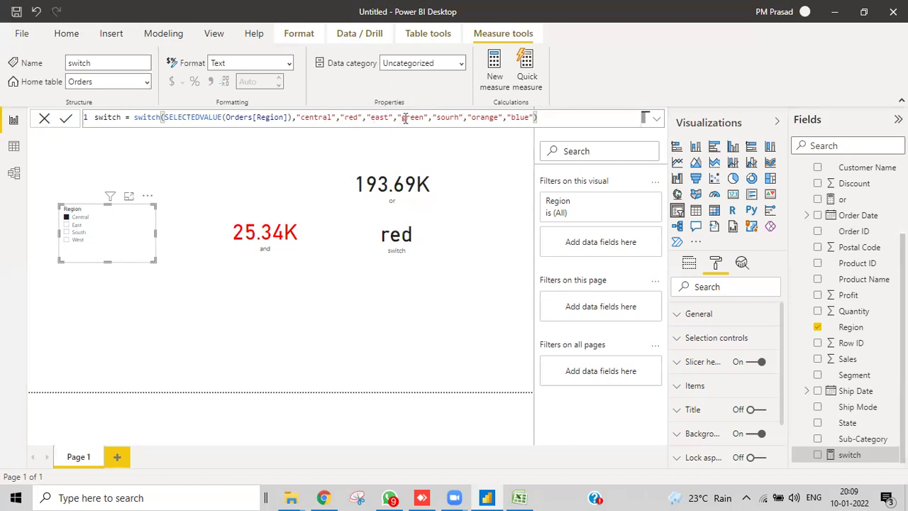
pyautogui.click(454, 117)
pyautogui.press('BackSpace')
pyautogui.write('t')
# Filter the Region slicer to East, South and West in turn, finish with South and West together, and select the "and" card
pyautogui.click(64, 224)
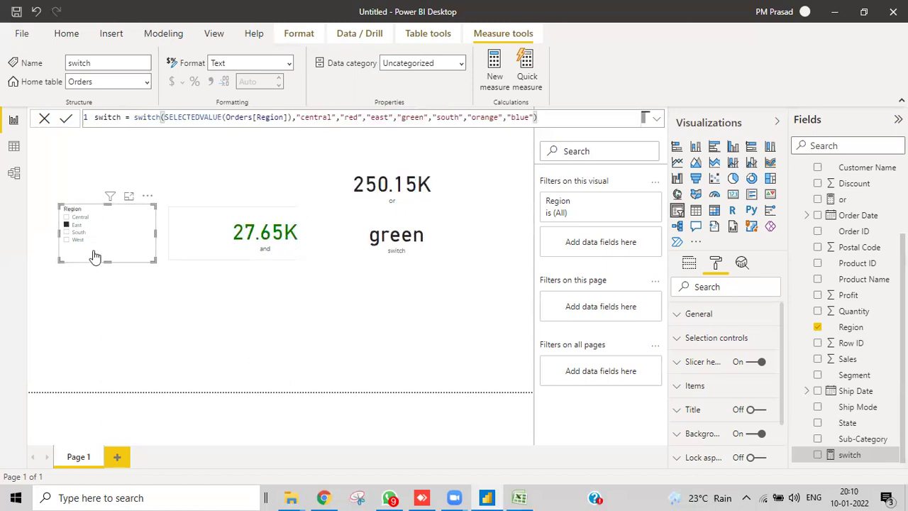
pyautogui.click(66, 233)
pyautogui.click(65, 241)
pyautogui.keyDown('ctrl'); pyautogui.click(68, 232); pyautogui.keyUp('ctrl')
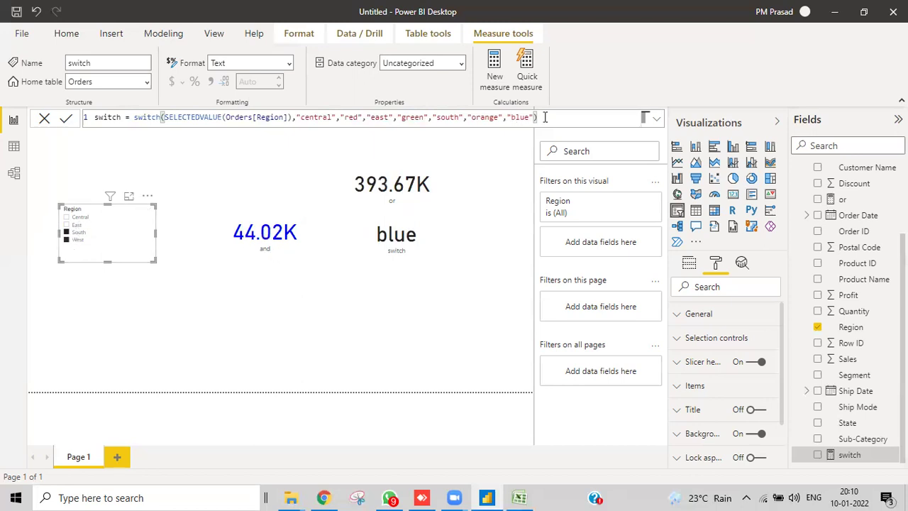
pyautogui.click(285, 256)
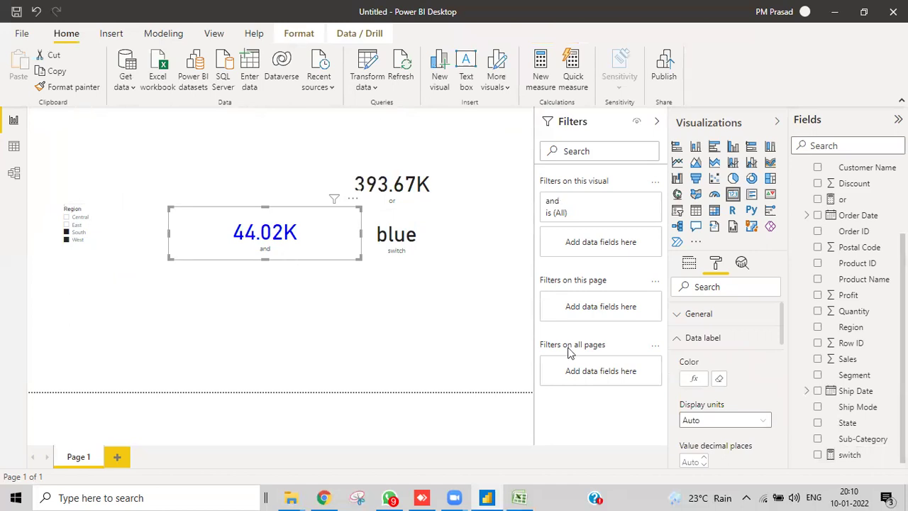
# Open the "switch" measure's formula, check the logical functions list in the Excel workbook, and return to Power BI Desktop
pyautogui.click(848, 456)
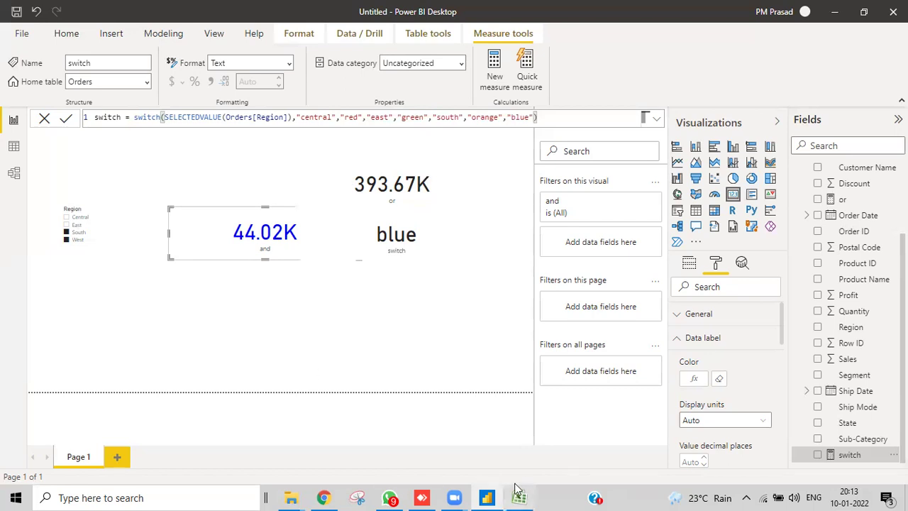
pyautogui.click(483, 497)
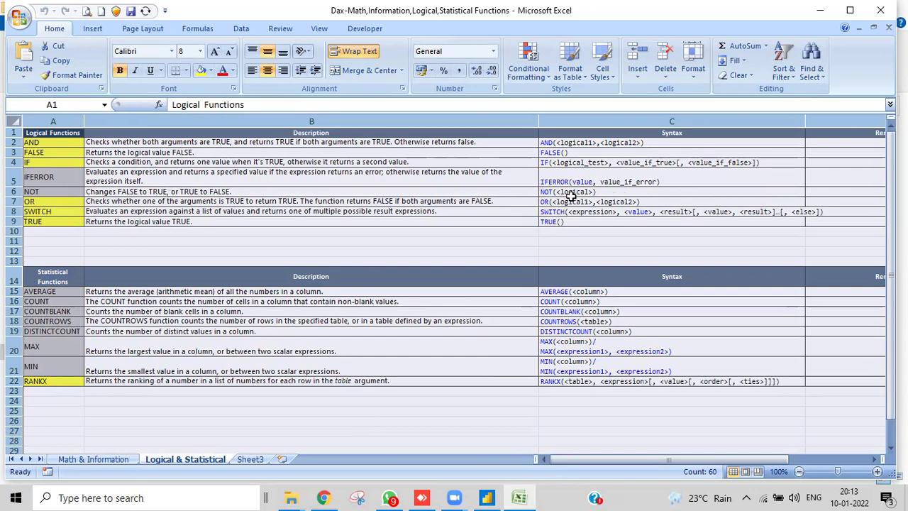
pyautogui.hotkey('alt', 'Tab')
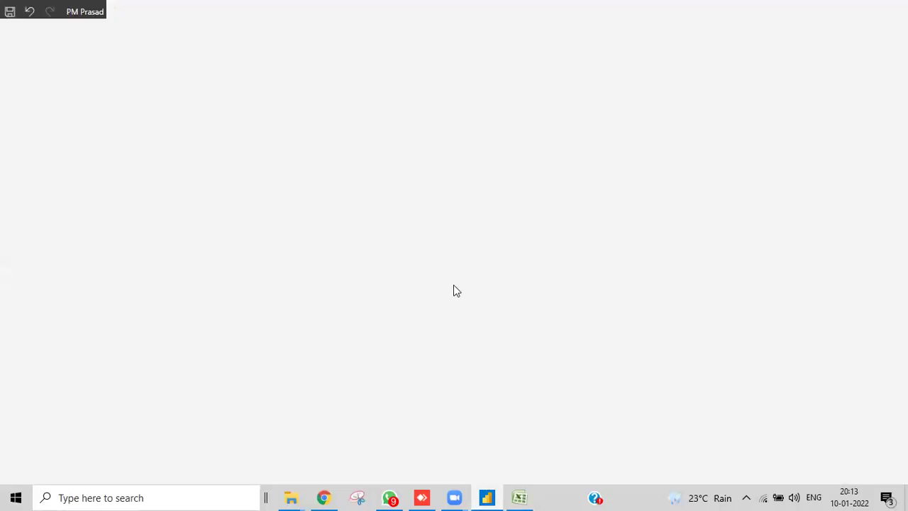
pyautogui.click(487, 497)
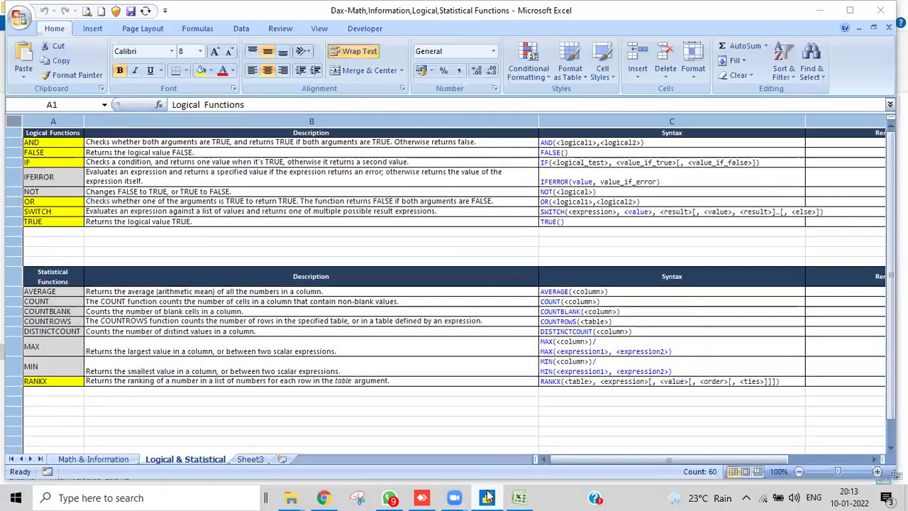
pyautogui.click(487, 497)
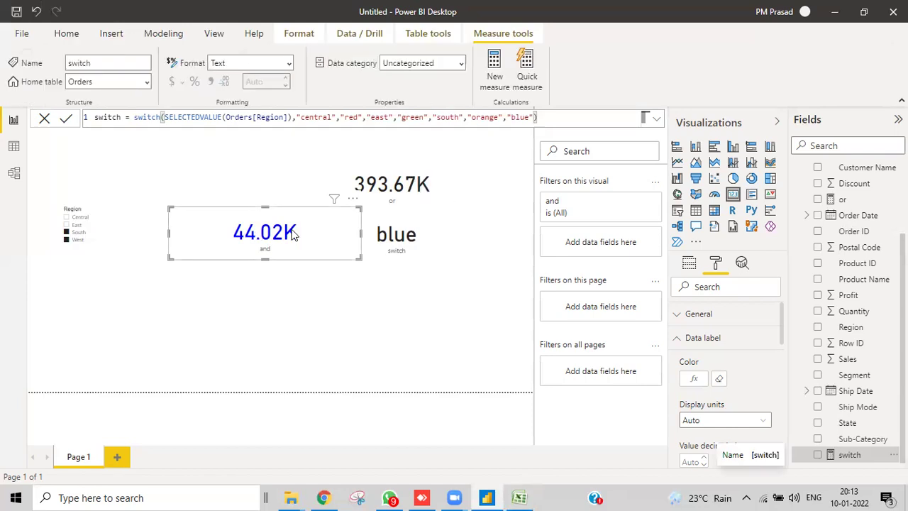
# Move the "and" card below the Region slicer and open the "or" measure's formula
pyautogui.moveTo(310, 246); pyautogui.dragTo(201, 305)
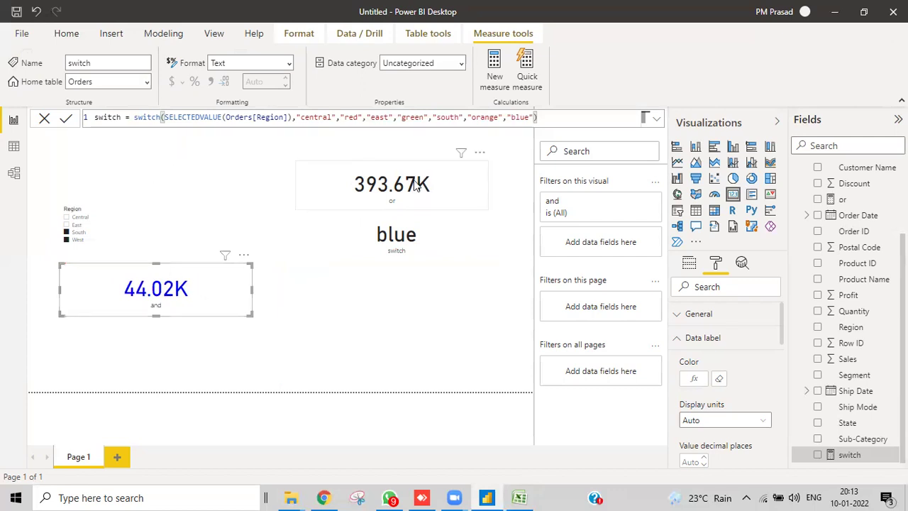
pyautogui.click(856, 201)
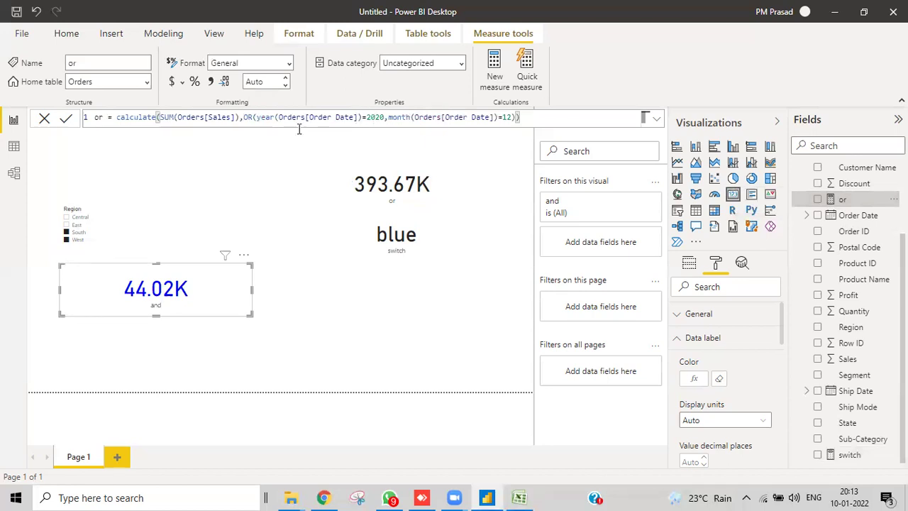
pyautogui.moveTo(487, 496)
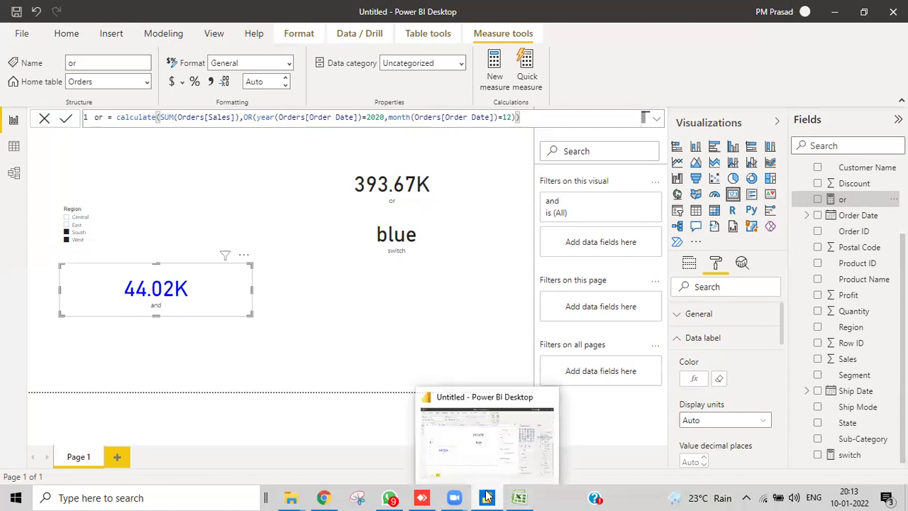
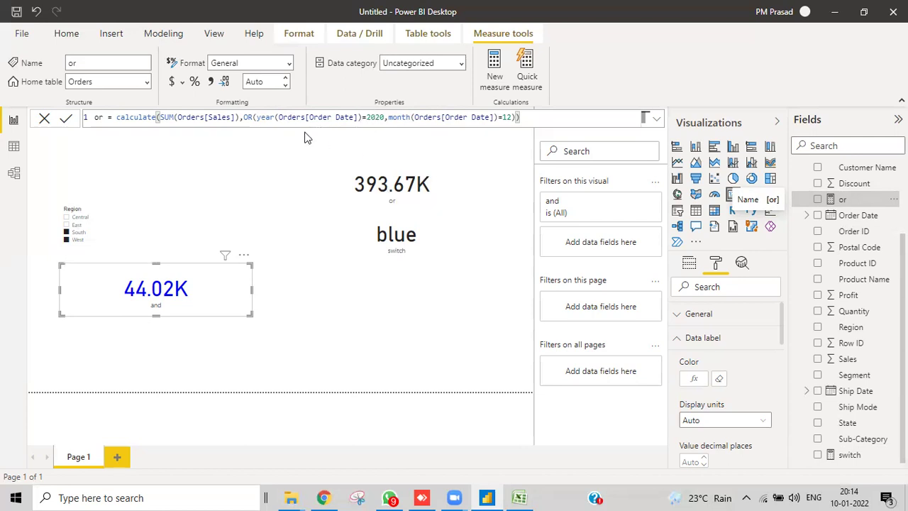
# Try the operators <> and && in place of the equals sign before 2020 in the "or" formula, and restore the equals sign
pyautogui.click(366, 118)
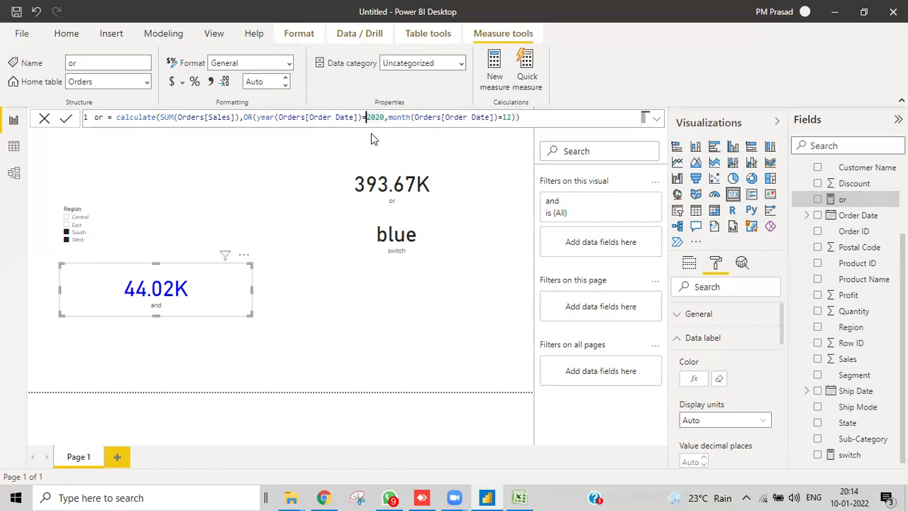
pyautogui.write('<>')
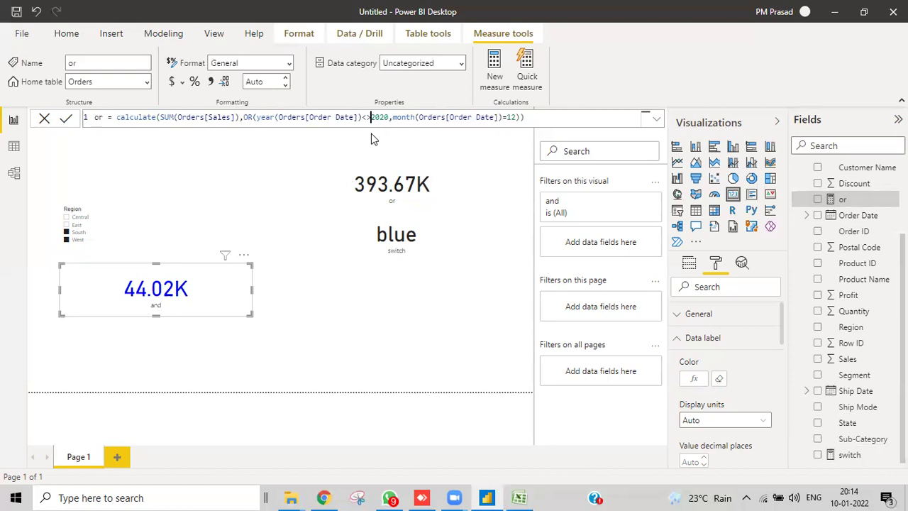
pyautogui.press('BackSpace')
pyautogui.press('BackSpace')
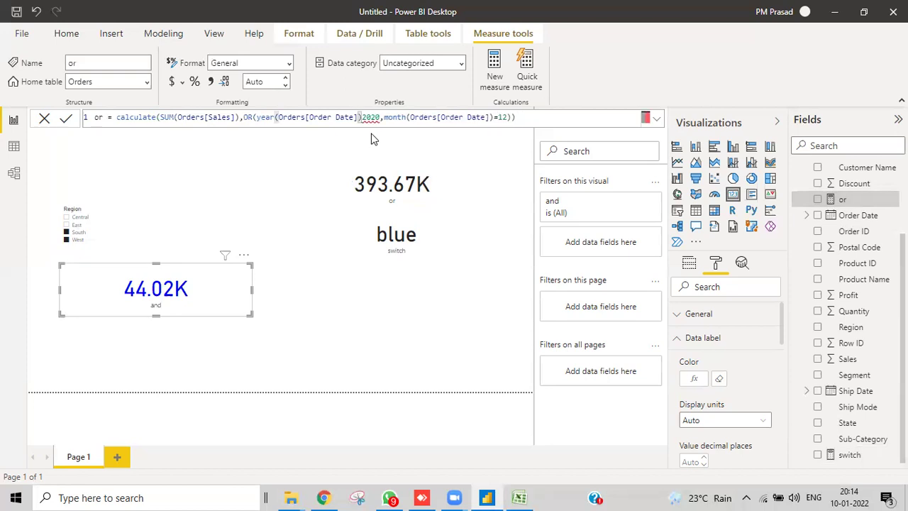
pyautogui.write('&&')
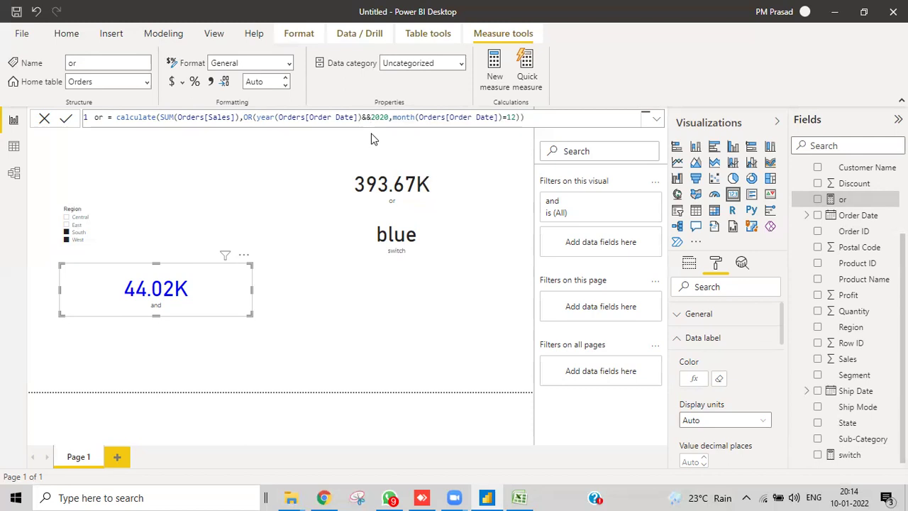
pyautogui.press('BackSpace')
pyautogui.press('BackSpace')
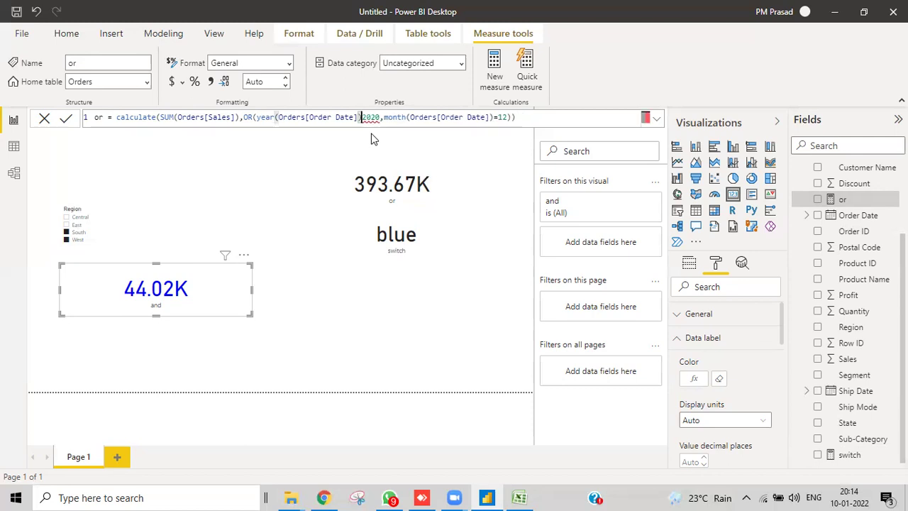
pyautogui.write('=')
# Try &&, || and <> in place of the comma between the year and month conditions of the "or" formula, and restore the comma
pyautogui.press('Right')
pyautogui.press('Right')
pyautogui.press('Right')
pyautogui.press('Right')
pyautogui.press('Right')
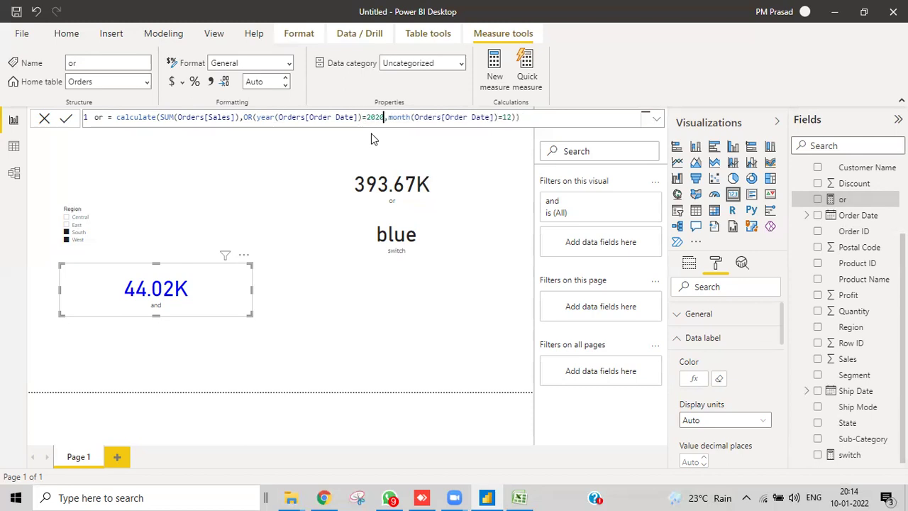
pyautogui.press('BackSpace')
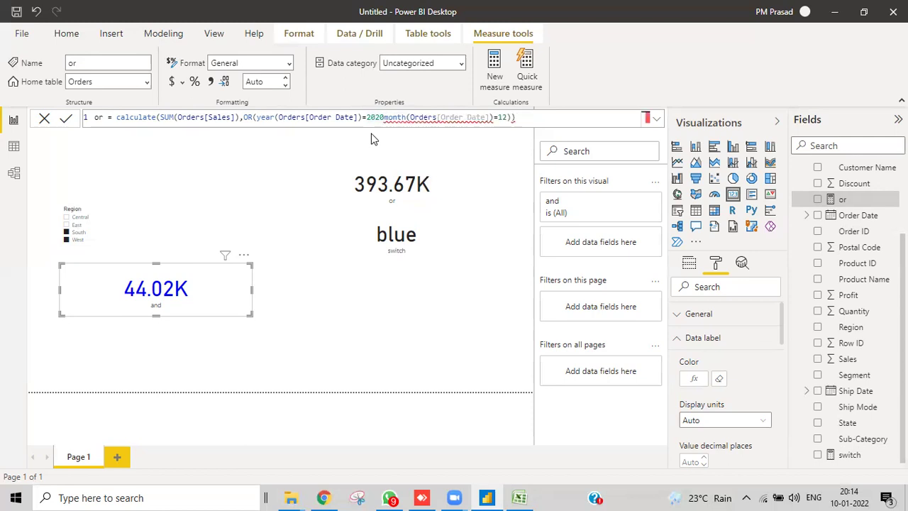
pyautogui.write('&&')
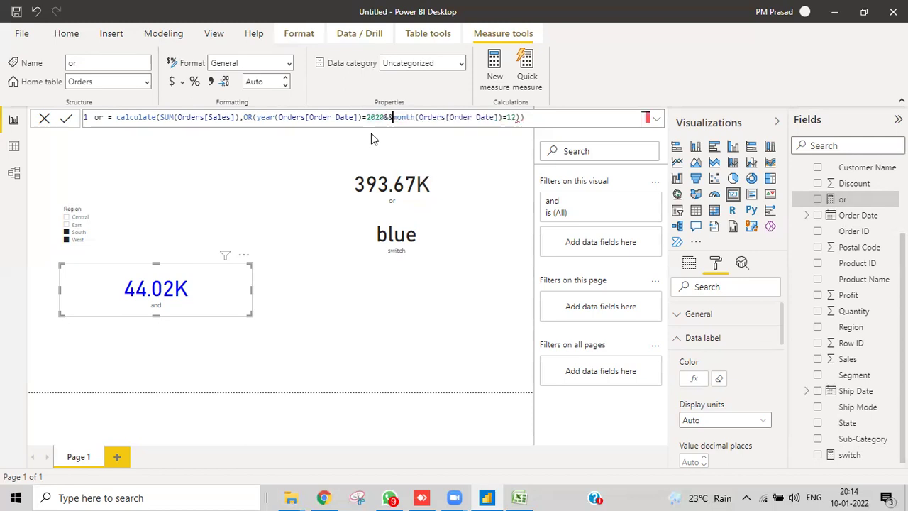
pyautogui.press('BackSpace')
pyautogui.press('BackSpace')
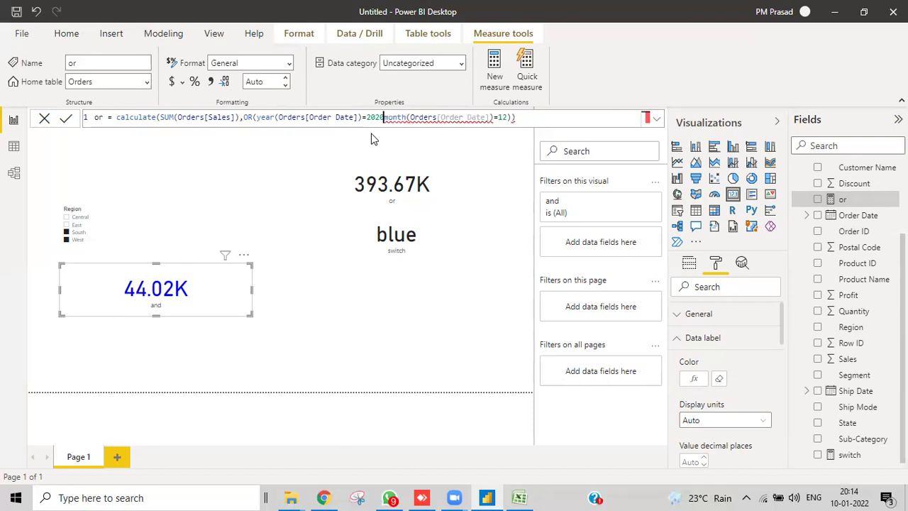
pyautogui.write('||')
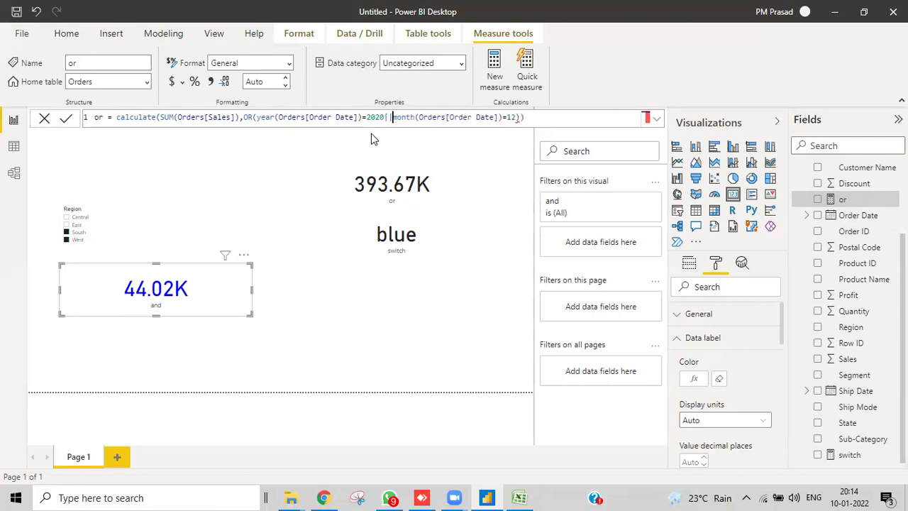
pyautogui.press('BackSpace')
pyautogui.press('BackSpace')
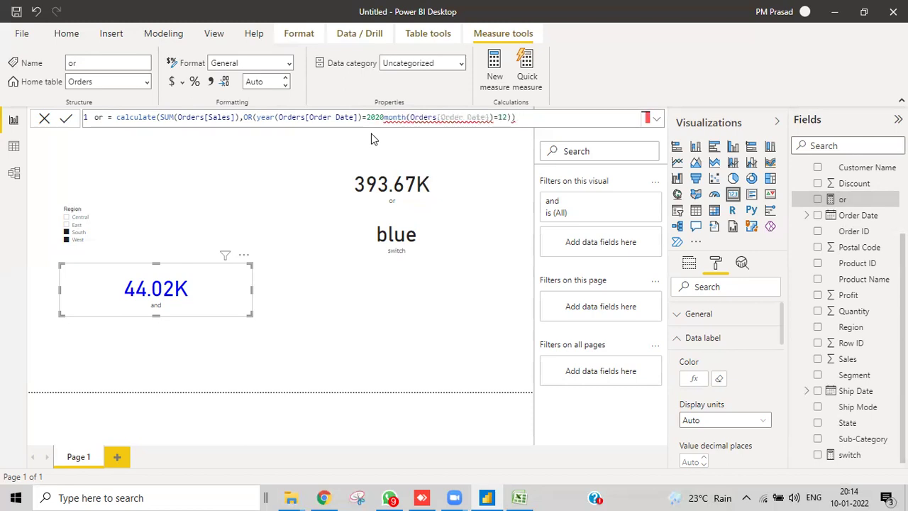
pyautogui.write('<>')
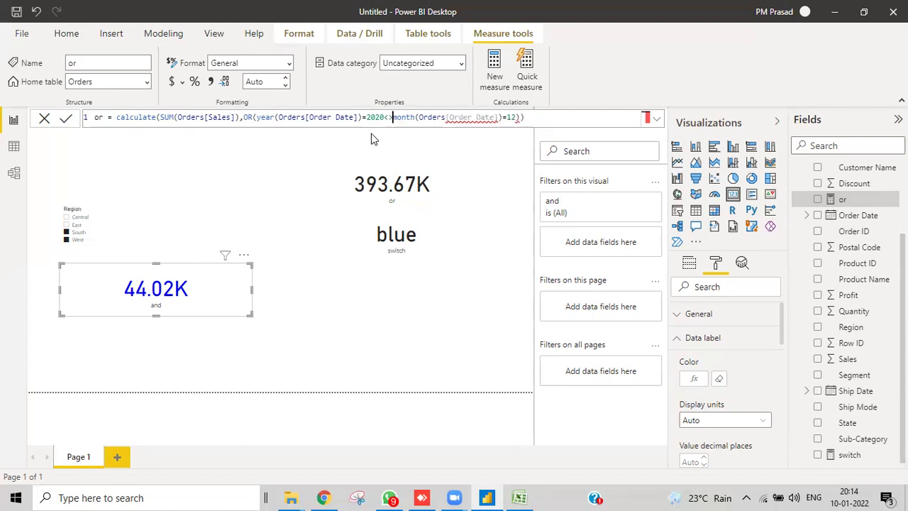
pyautogui.press('BackSpace')
pyautogui.press('BackSpace')
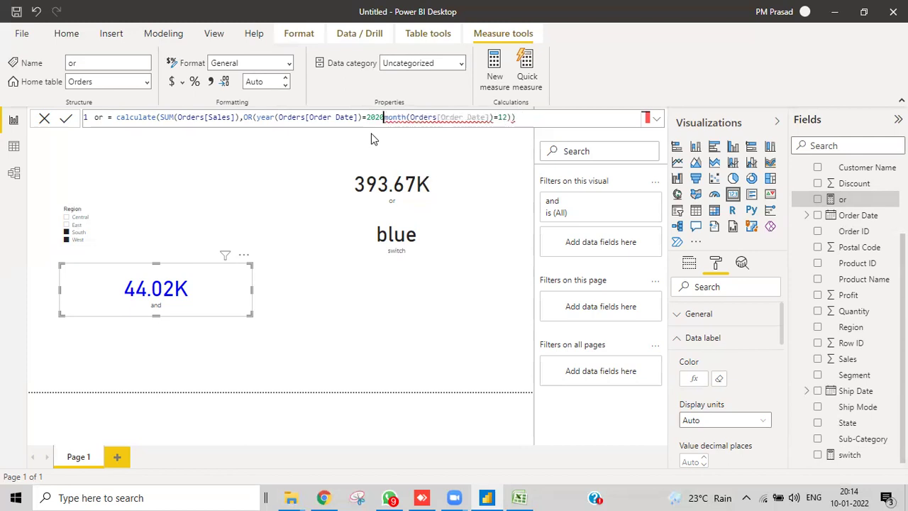
pyautogui.write(',')
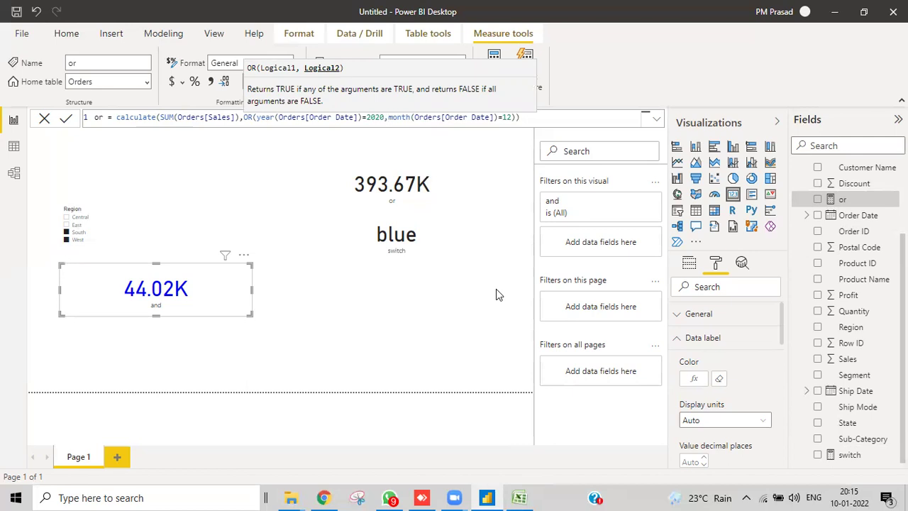
# Check the statistical functions list in the Excel workbook, return to Power BI Desktop and create a new measure in the Orders table
pyautogui.click(519, 497)
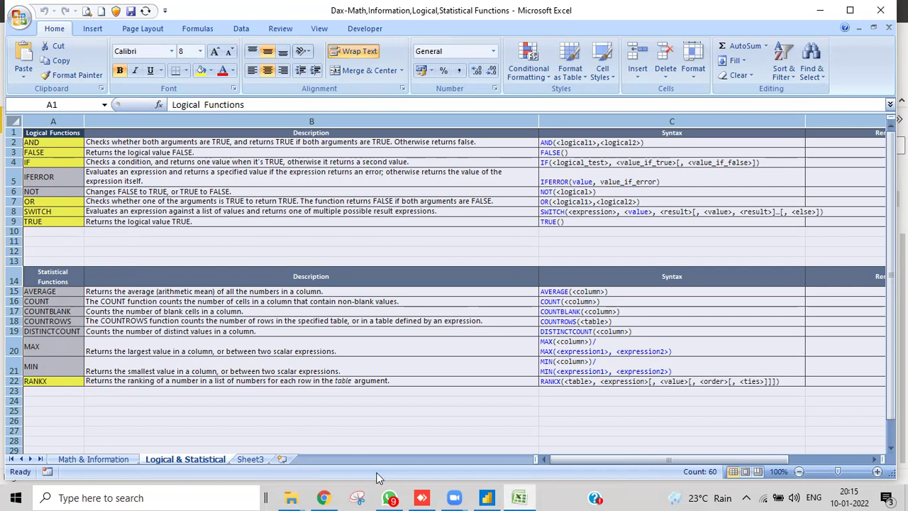
pyautogui.click(486, 497)
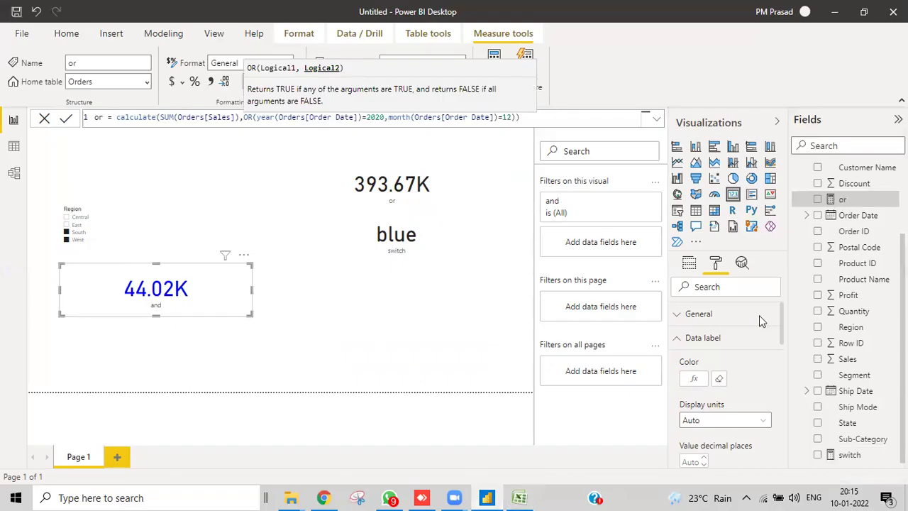
pyautogui.scroll(3, 815, 297)
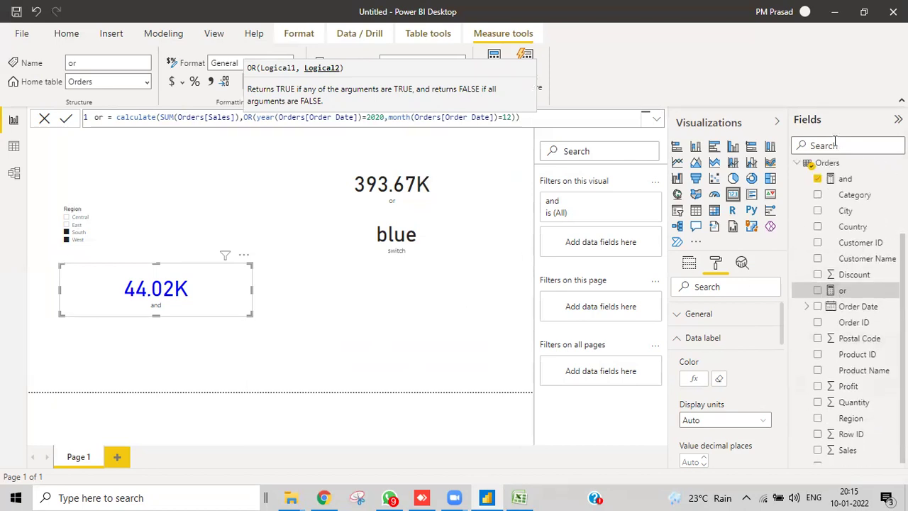
pyautogui.rightClick(839, 164)
pyautogui.press('Escape')
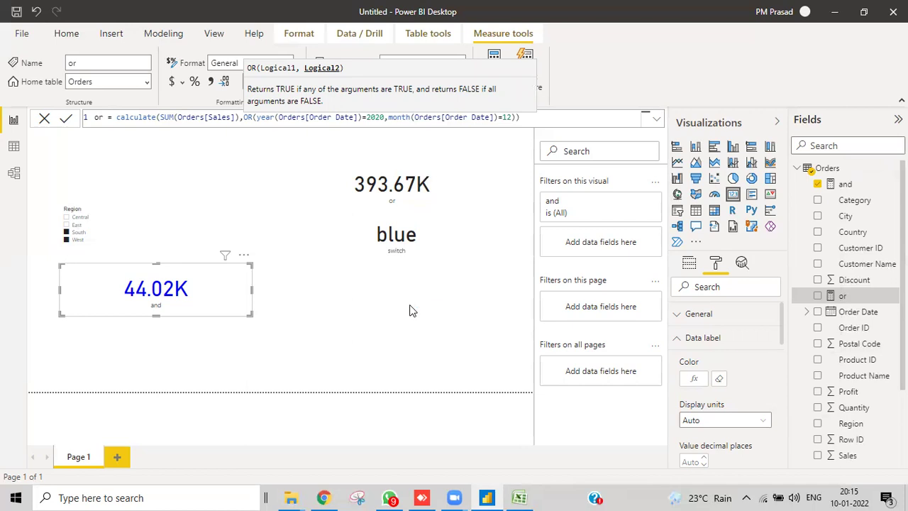
pyautogui.press('Return')
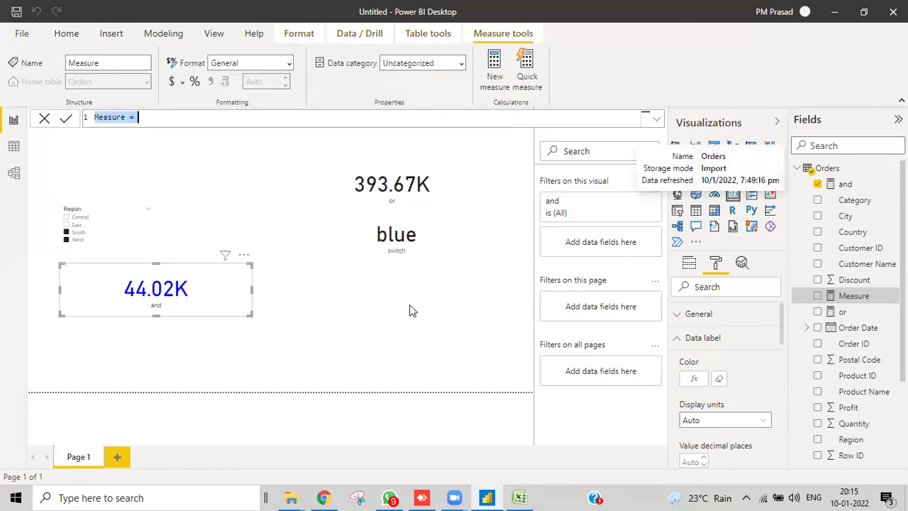
# Define the new measure as average=average(sales) and commit the formula
pyautogui.press('BackSpace')
pyautogui.write('av')
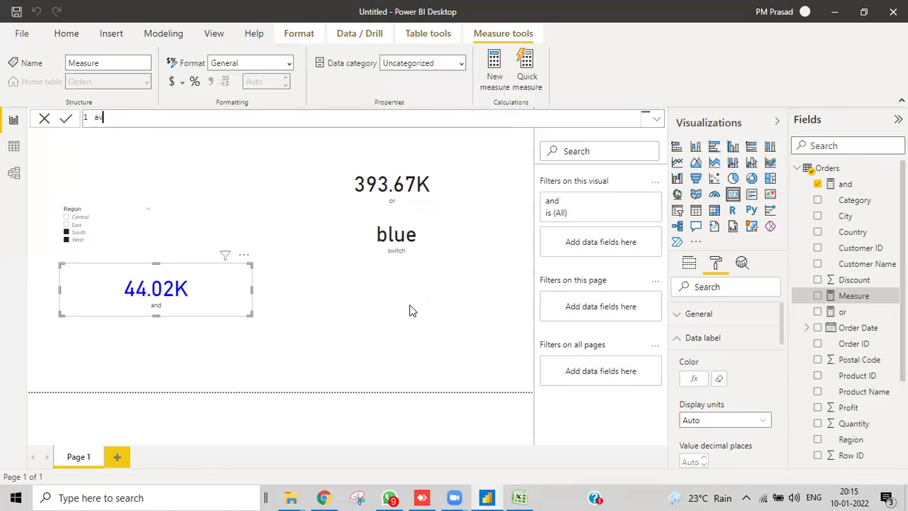
pyautogui.write('erage=average')
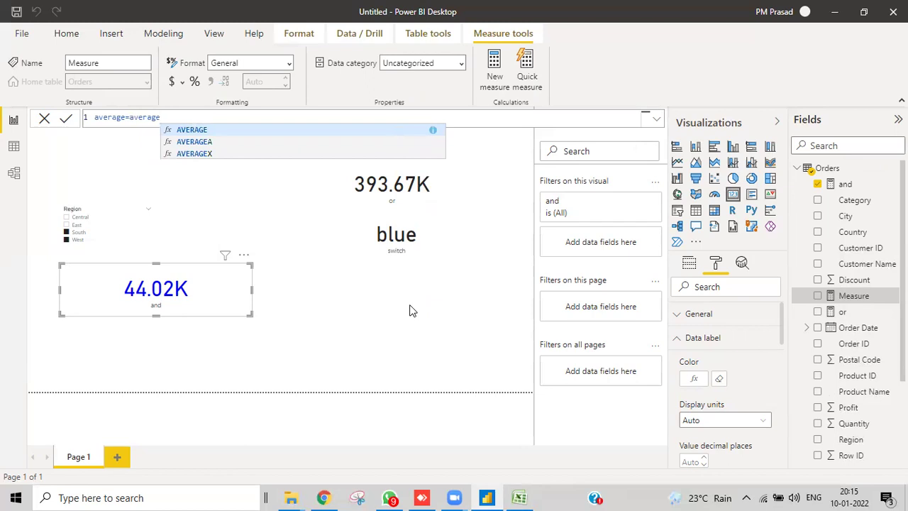
pyautogui.write('(oales')
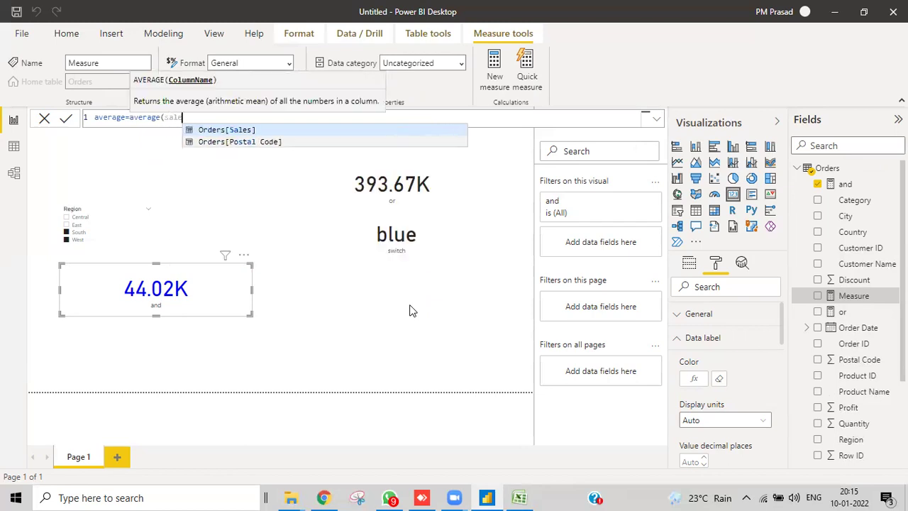
pyautogui.write(')')
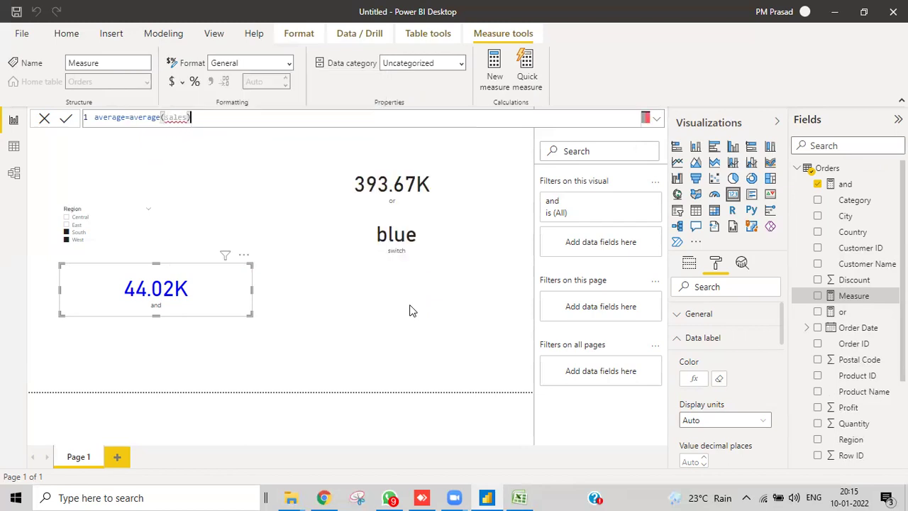
pyautogui.press('Return')
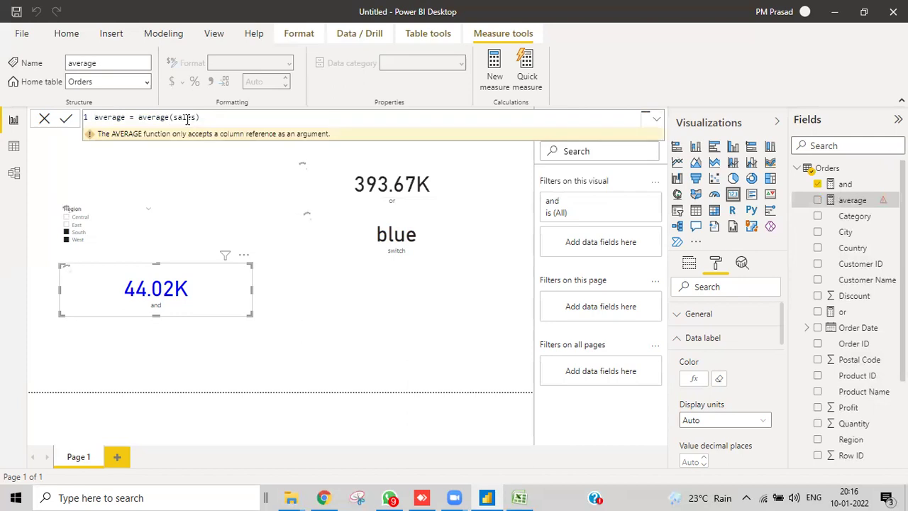
# Correct the argument of the average measure to the column Orders[Sales] and commit the formula
pyautogui.click(199, 117)
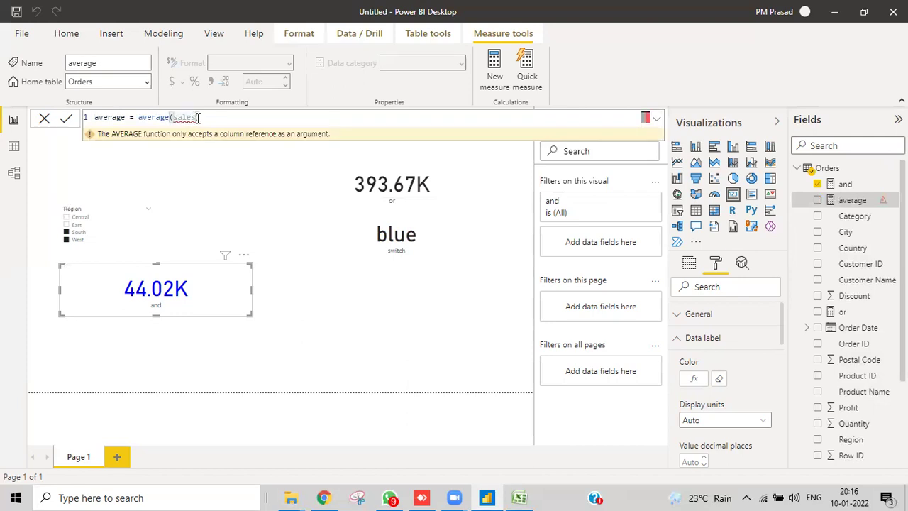
pyautogui.press('BackSpace')
pyautogui.press('BackSpace')
pyautogui.press('BackSpace')
pyautogui.press('BackSpace')
pyautogui.write('al')
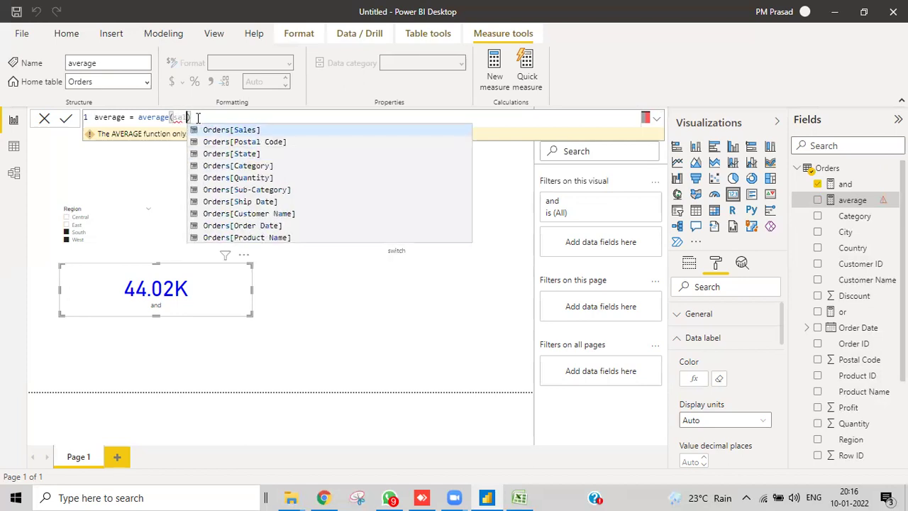
pyautogui.click(216, 129)
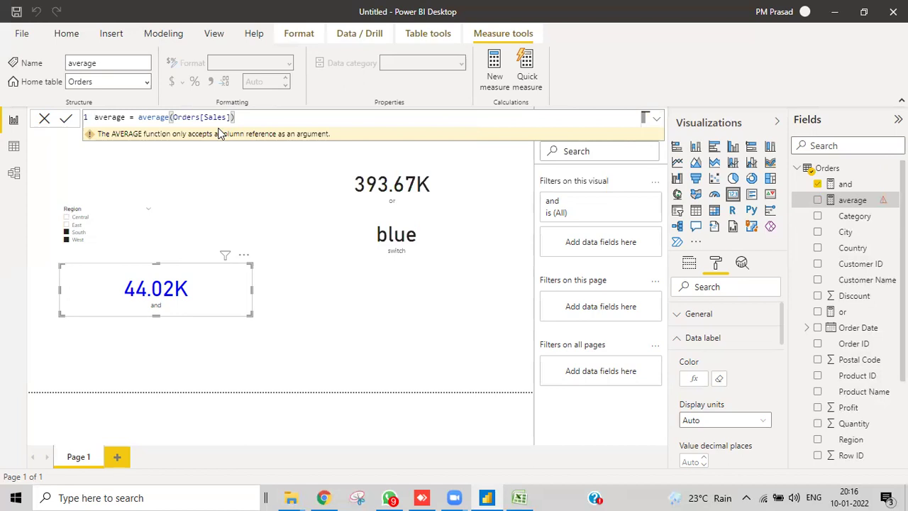
pyautogui.press('Return')
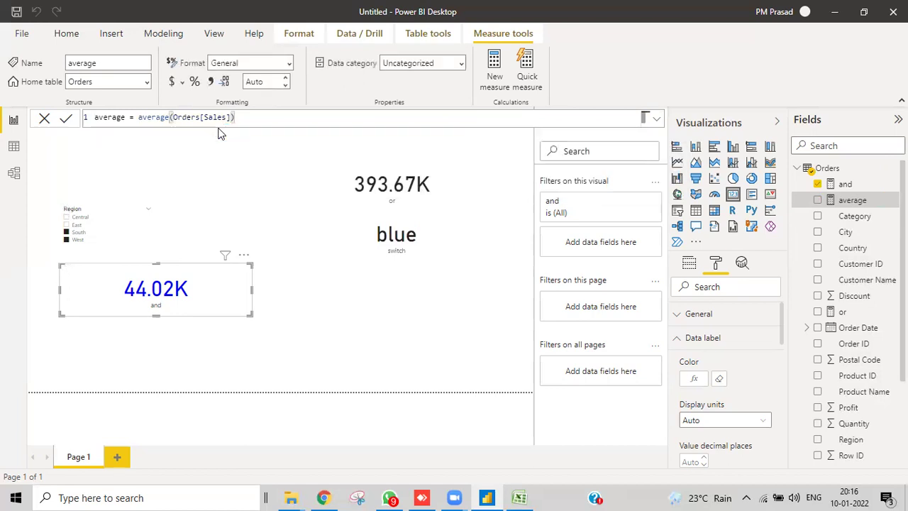
# Place a copy of the "and" card below the switch card and replace its field with the average measure
pyautogui.click(229, 299)
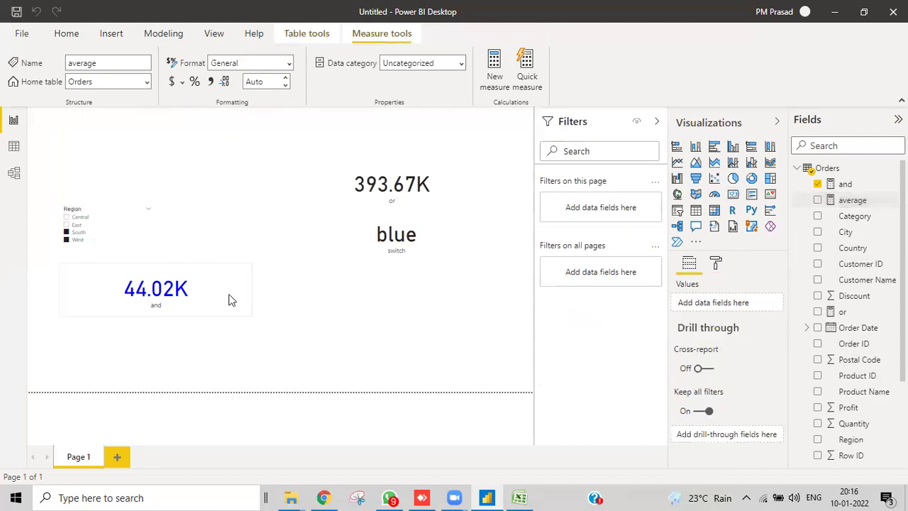
pyautogui.hotkey('ctrl', 'c')
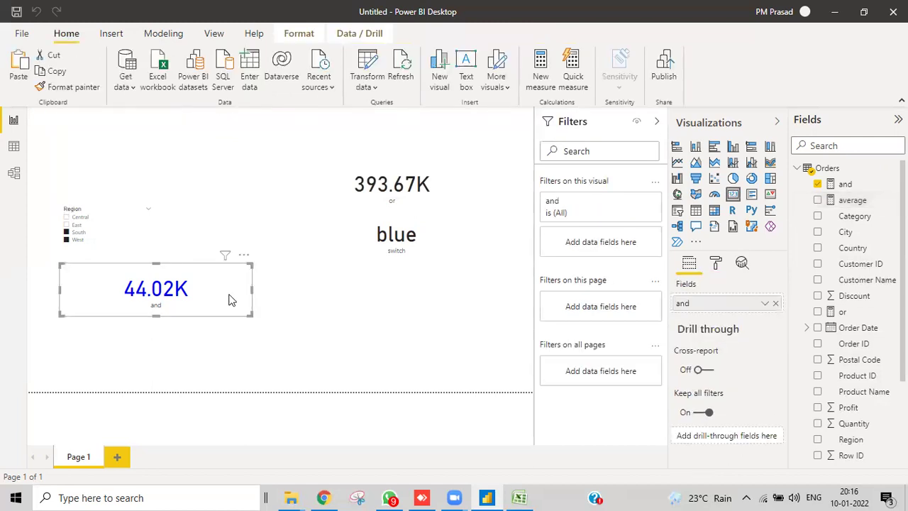
pyautogui.hotkey('ctrl', 'v')
pyautogui.moveTo(228, 299); pyautogui.dragTo(465, 289)
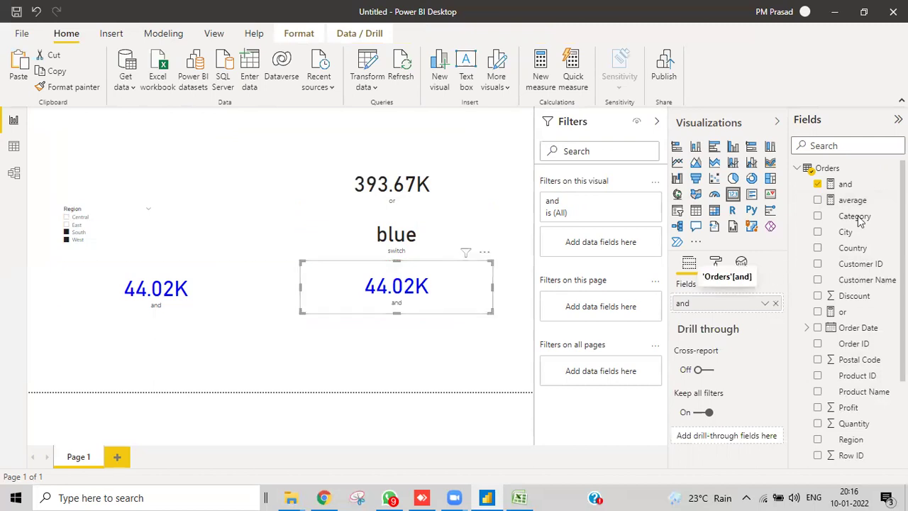
pyautogui.click(775, 305)
pyautogui.moveTo(857, 200); pyautogui.dragTo(723, 304)
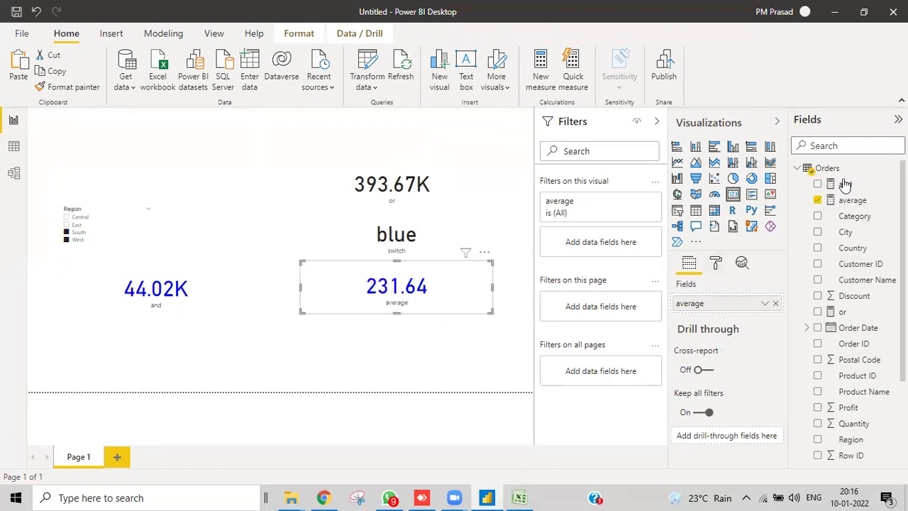
# Change the function in the average measure's formula to MIN over Orders[Sales] and commit it
pyautogui.click(851, 200)
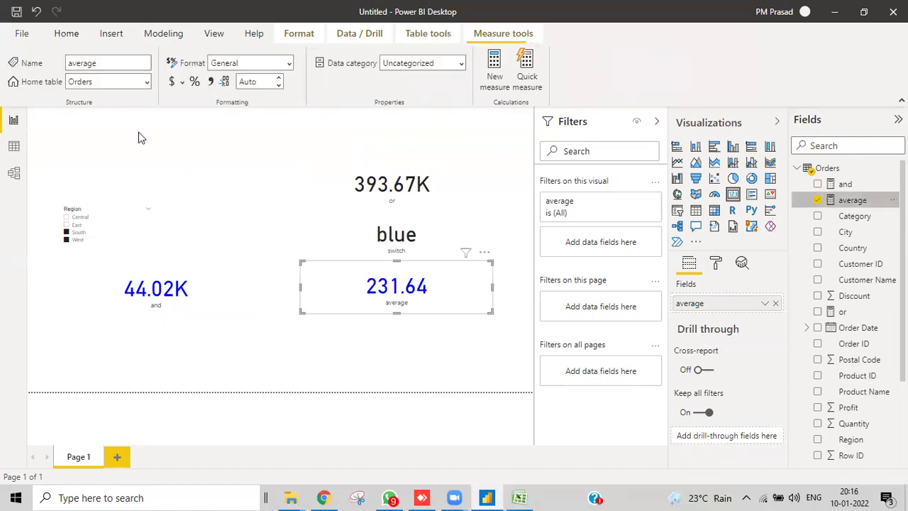
pyautogui.click(170, 118)
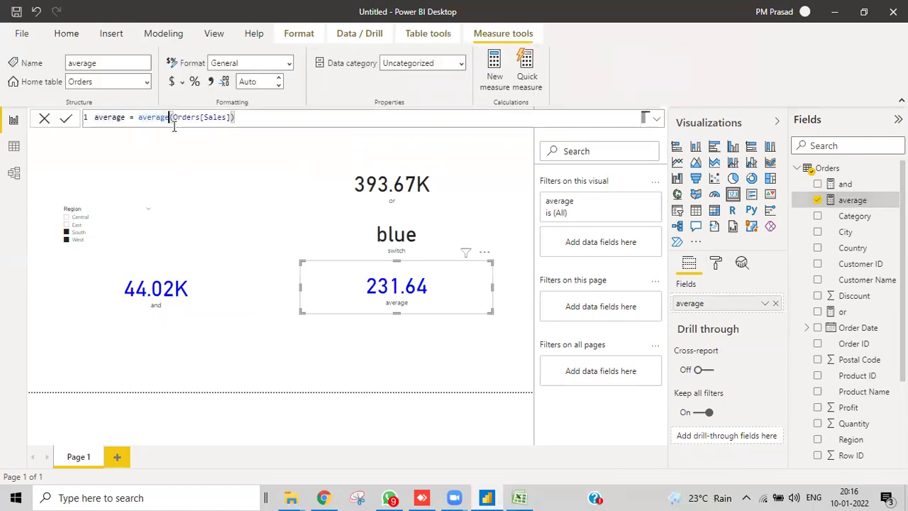
pyautogui.press('BackSpace')
pyautogui.press('BackSpace')
pyautogui.press('BackSpace')
pyautogui.press('BackSpace')
pyautogui.press('BackSpace')
pyautogui.press('BackSpace')
pyautogui.press('BackSpace')
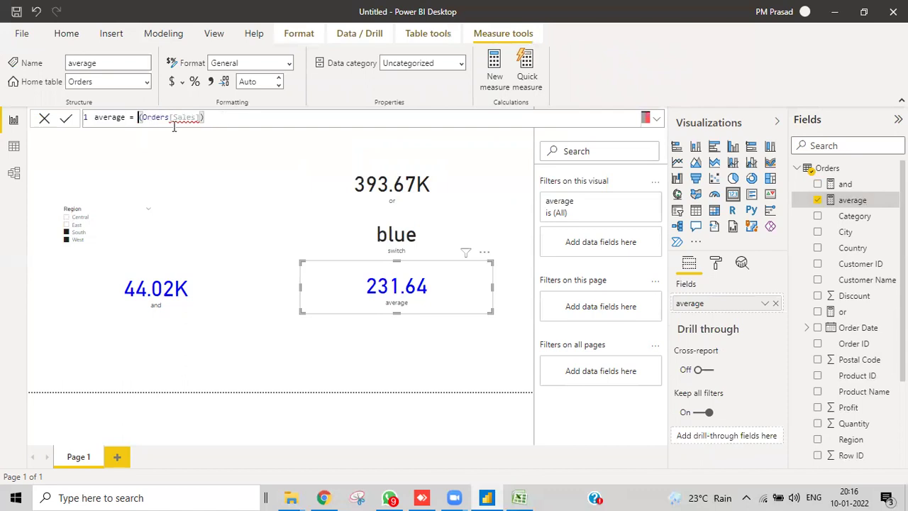
pyautogui.write('mi')
pyautogui.click(172, 131)
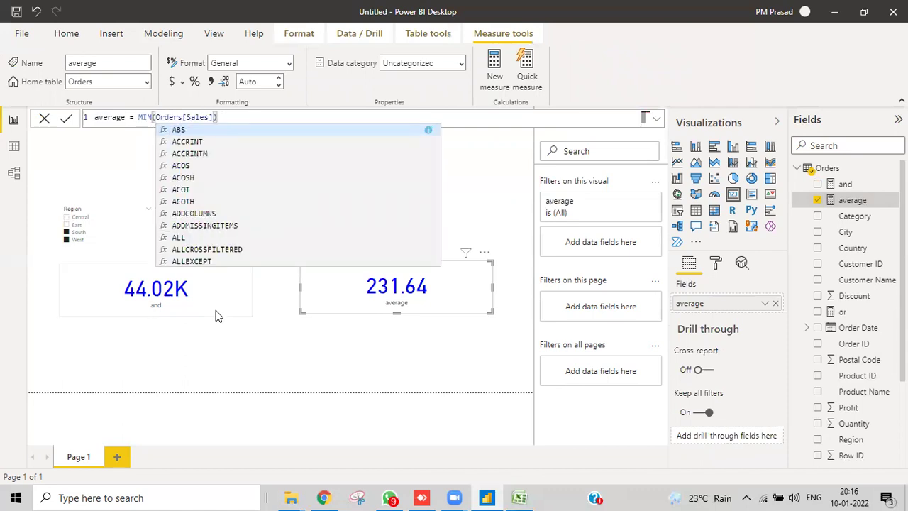
pyautogui.press('Tab')
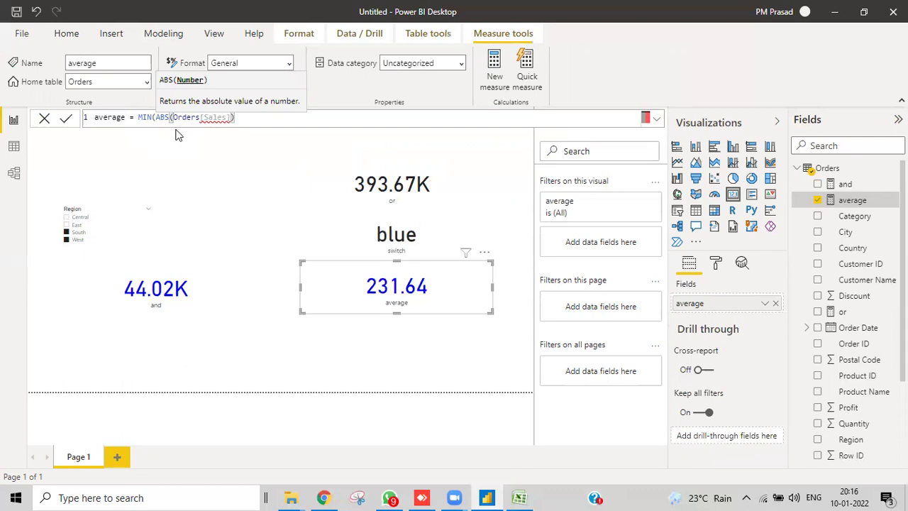
pyautogui.press('BackSpace')
pyautogui.press('BackSpace')
pyautogui.press('BackSpace')
pyautogui.press('BackSpace')
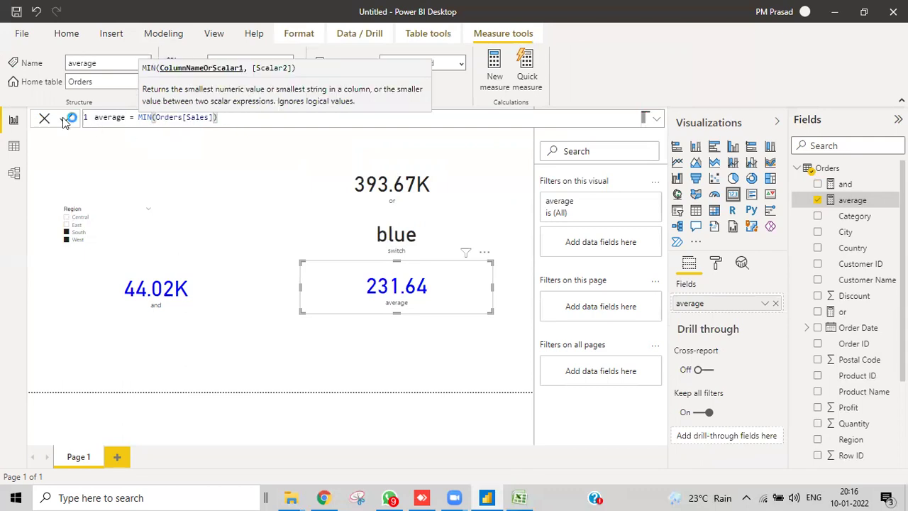
pyautogui.click(65, 120)
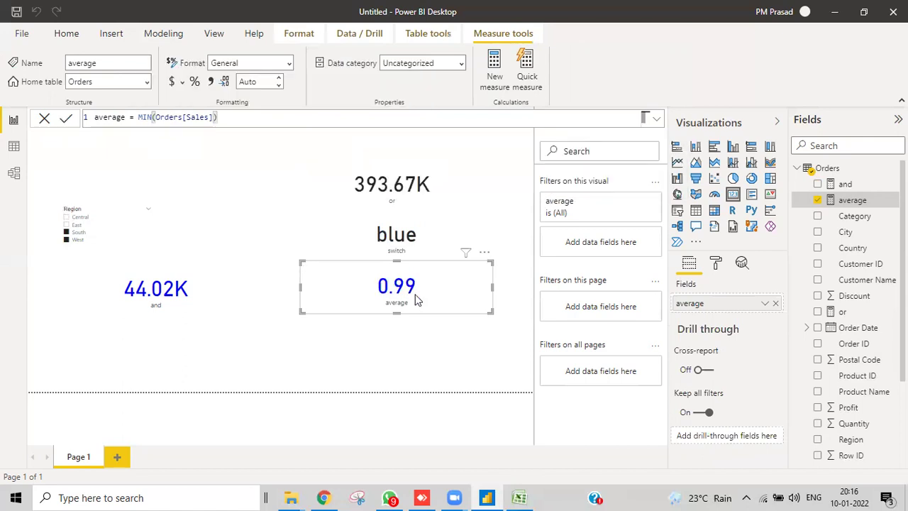
# Replace MIN with MAX in the average measure's formula and commit it
pyautogui.doubleClick(155, 119)
pyautogui.write('Max')
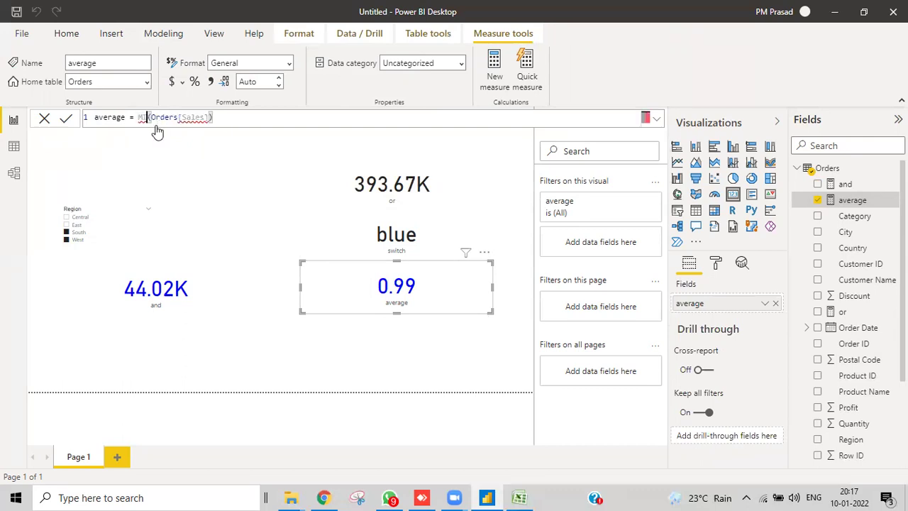
pyautogui.click(65, 119)
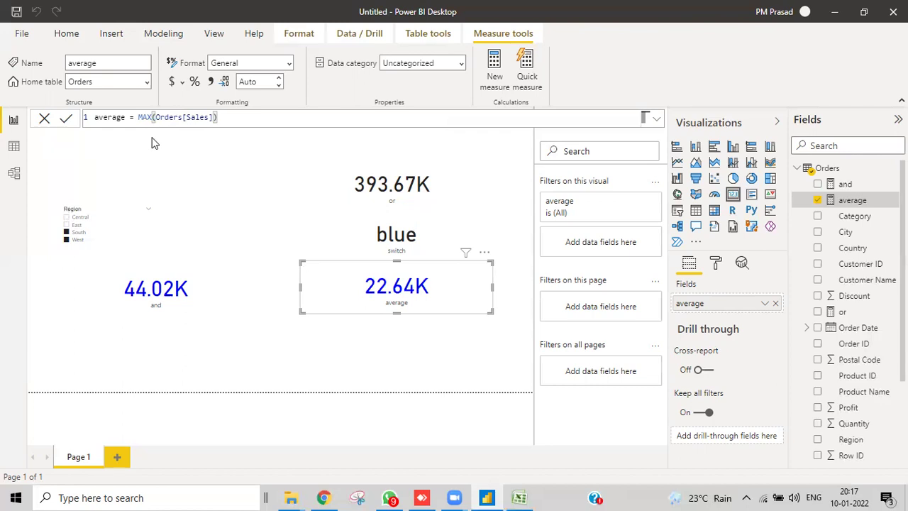
# Rewrite the average measure's expression as count(Orders[Category]) and commit the formula
pyautogui.press('BackSpace')
pyautogui.press('BackSpace')
pyautogui.press('BackSpace')
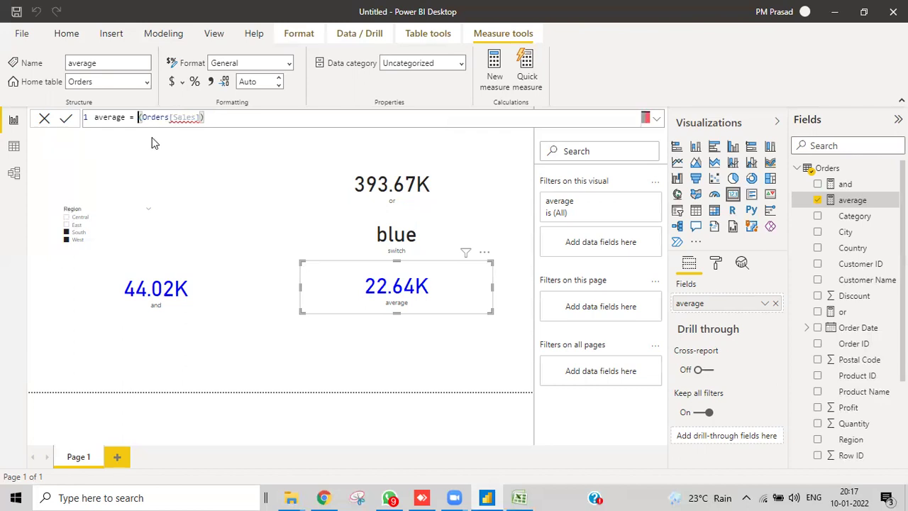
pyautogui.press('Delete')
pyautogui.press('Delete')
pyautogui.press('Delete')
pyautogui.press('Delete')
pyautogui.press('Delete')
pyautogui.press('Delete')
pyautogui.press('Delete')
pyautogui.press('Delete')
pyautogui.press('Delete')
pyautogui.press('Delete')
pyautogui.press('Delete')
pyautogui.press('Delete')
pyautogui.press('Delete')
pyautogui.press('Delete')
pyautogui.press('Delete')
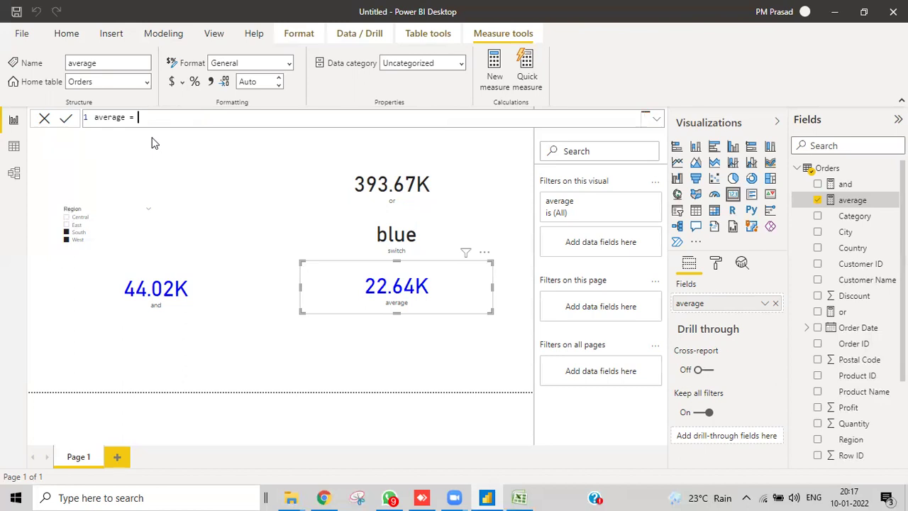
pyautogui.write('cou')
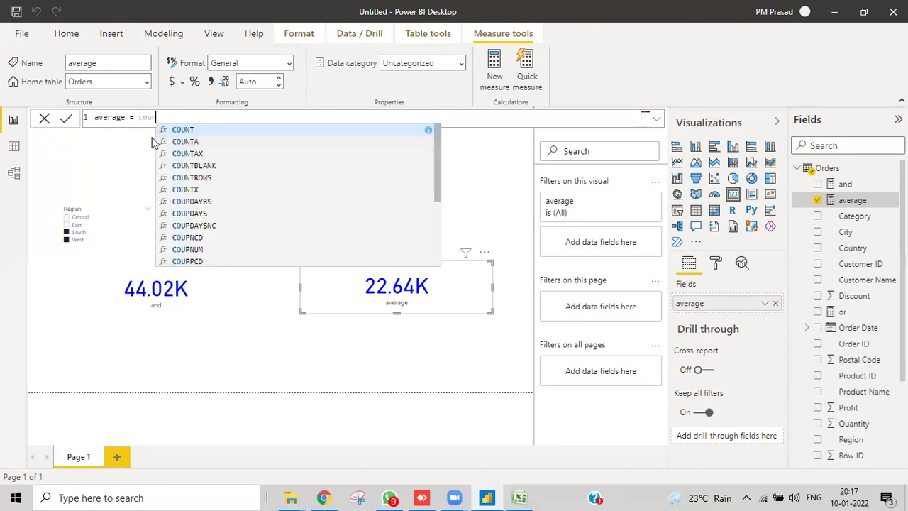
pyautogui.write('nt(')
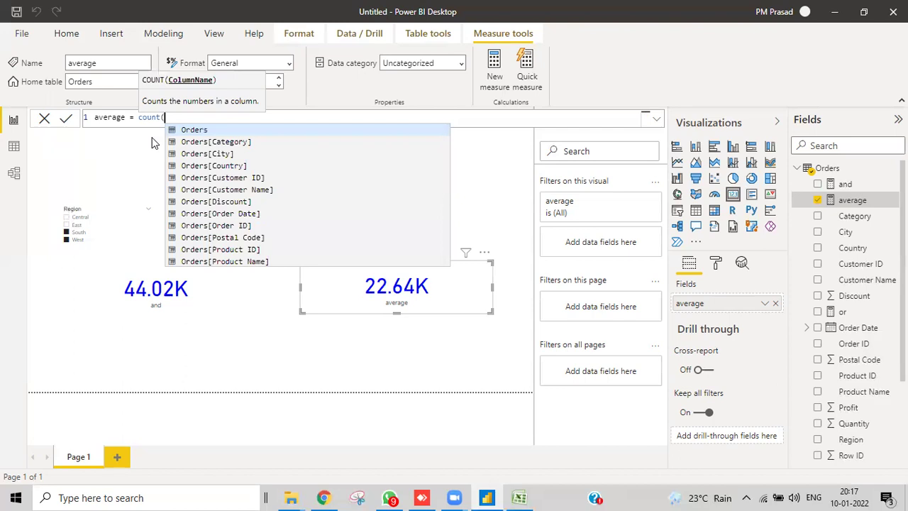
pyautogui.click(201, 142)
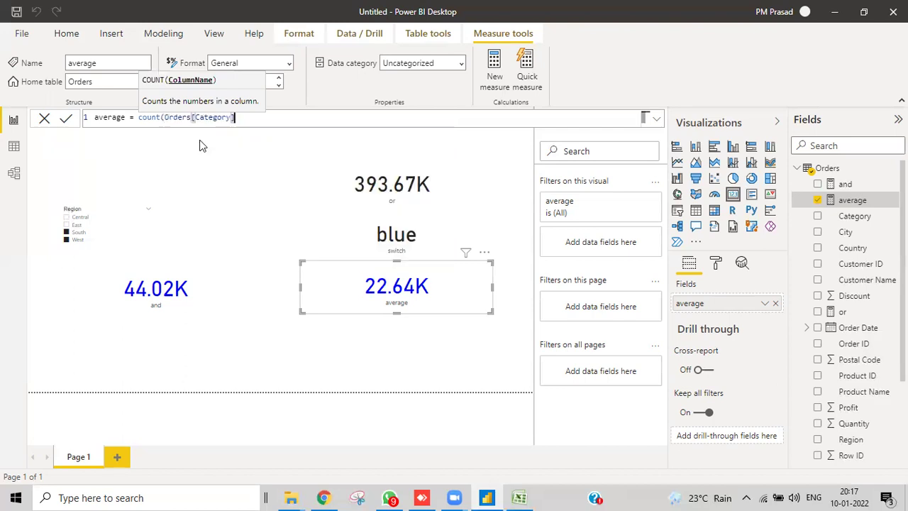
pyautogui.write(')')
pyautogui.press('Return')
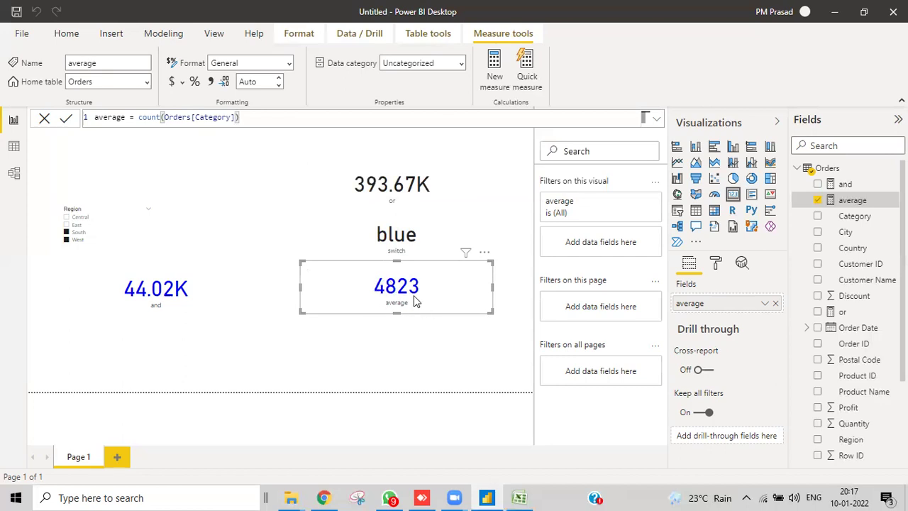
# Create a new measure in the Orders table defined as distinctcount=DISTINCTCOUNT(Orders[Category])
pyautogui.click(80, 119)
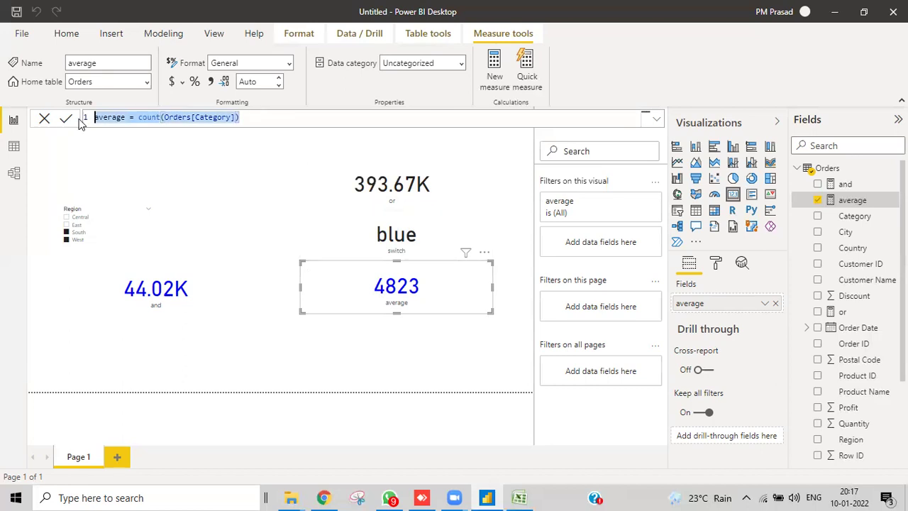
pyautogui.rightClick(822, 171)
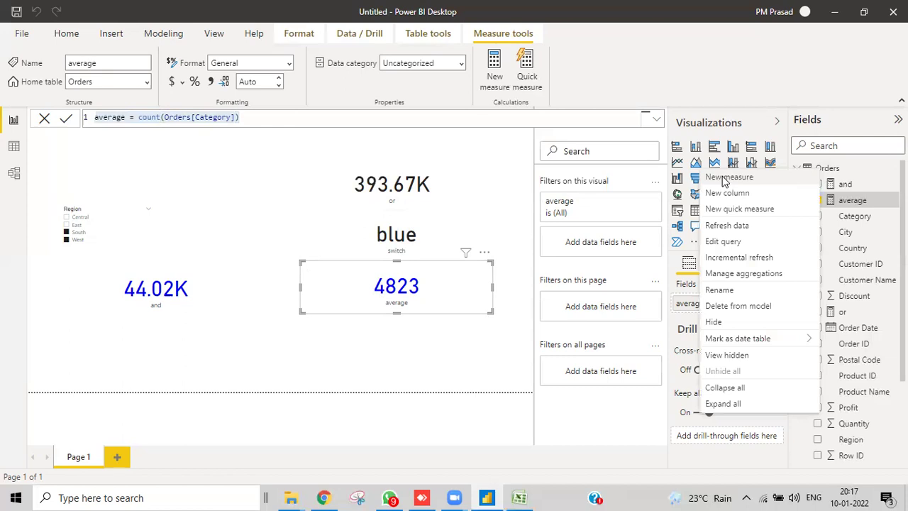
pyautogui.click(254, 128)
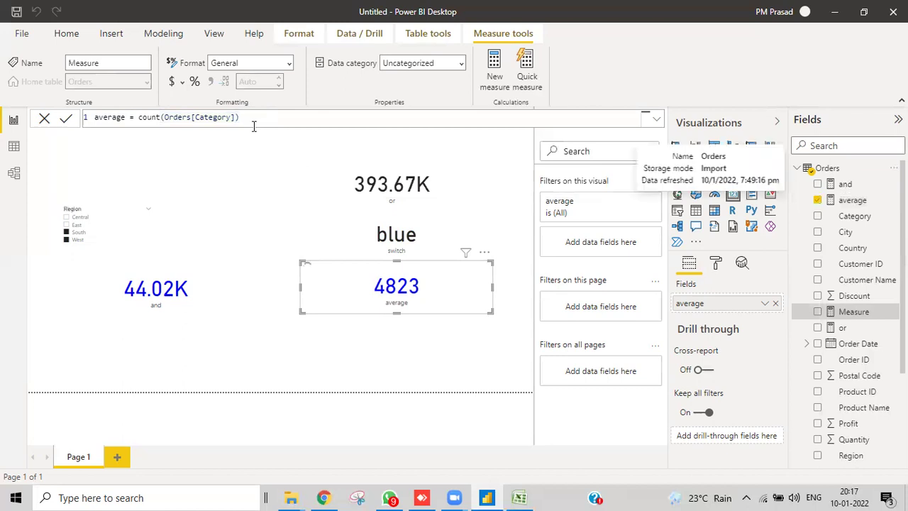
pyautogui.press('BackSpace')
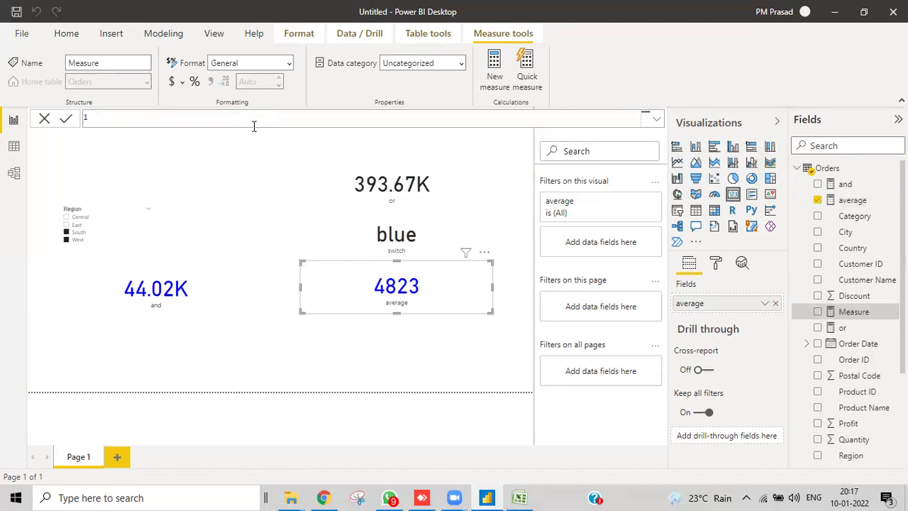
pyautogui.write('distinctcount=dis')
pyautogui.doubleClick(247, 143)
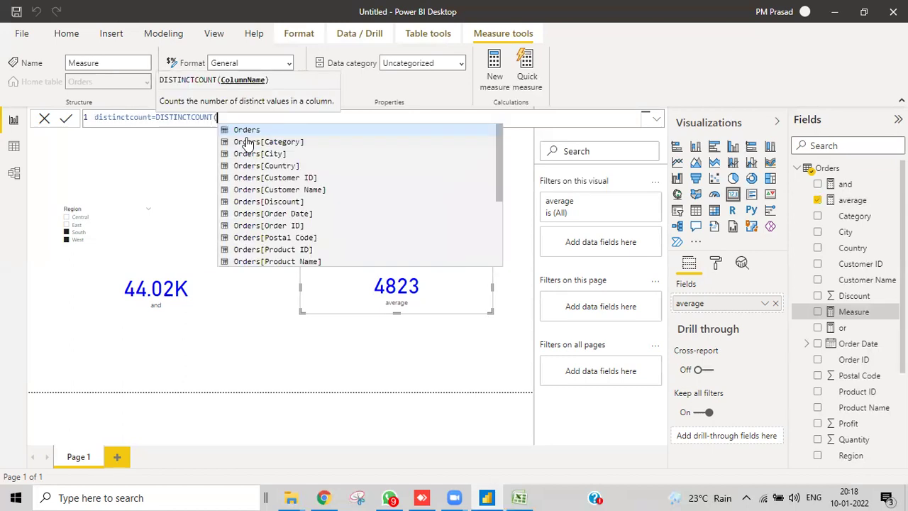
pyautogui.doubleClick(280, 141)
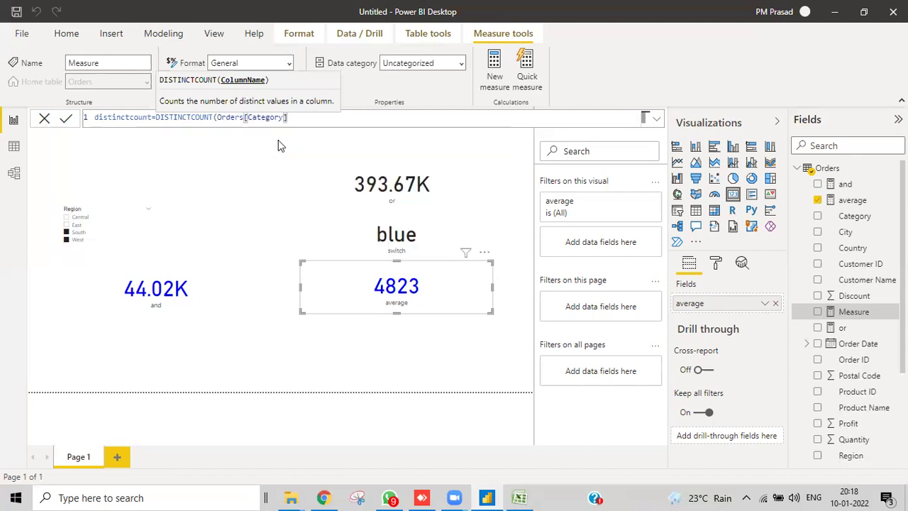
pyautogui.write(')')
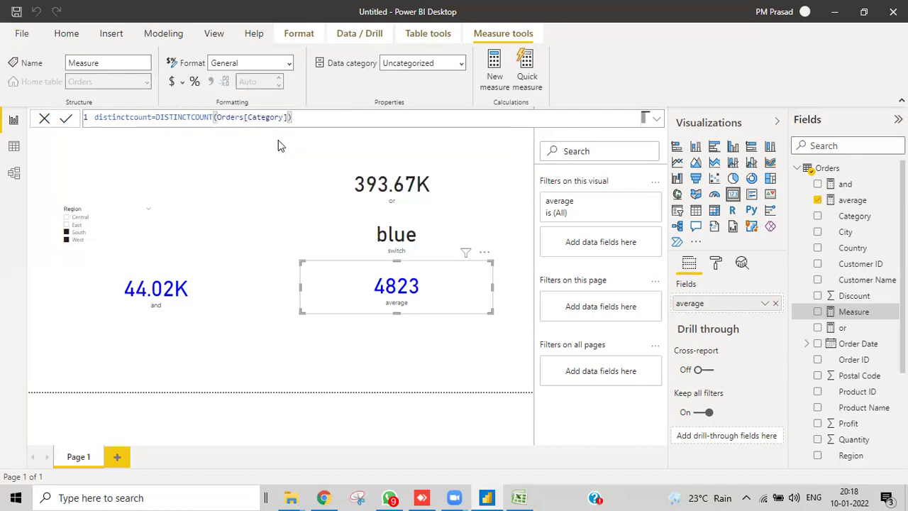
pyautogui.press('Return')
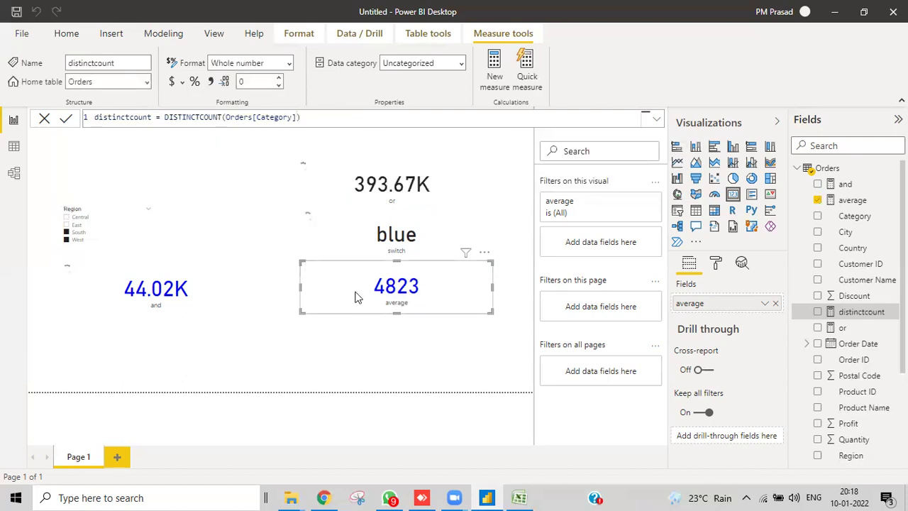
# Place a copy of the average card aligned directly below it, with distinctcount as its field instead of average
pyautogui.moveTo(357, 297); pyautogui.dragTo(383, 337)
pyautogui.click(775, 303)
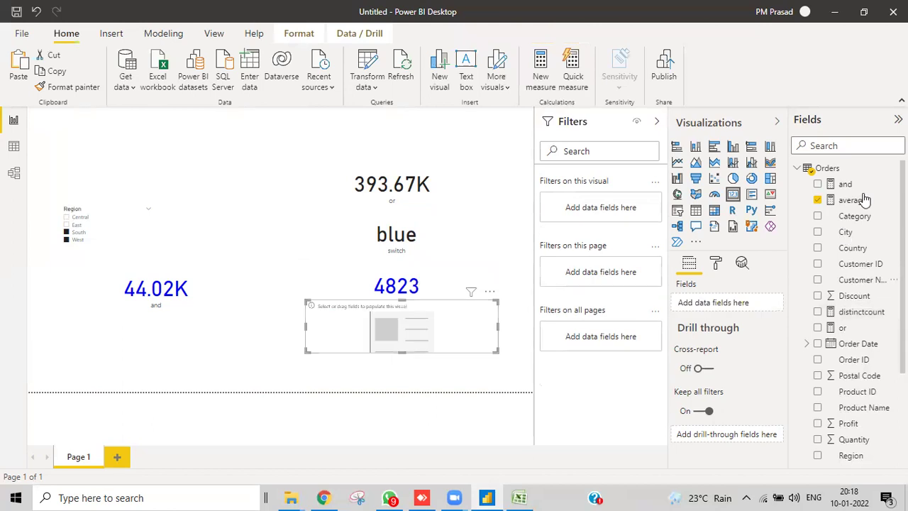
pyautogui.moveTo(857, 314); pyautogui.dragTo(723, 307)
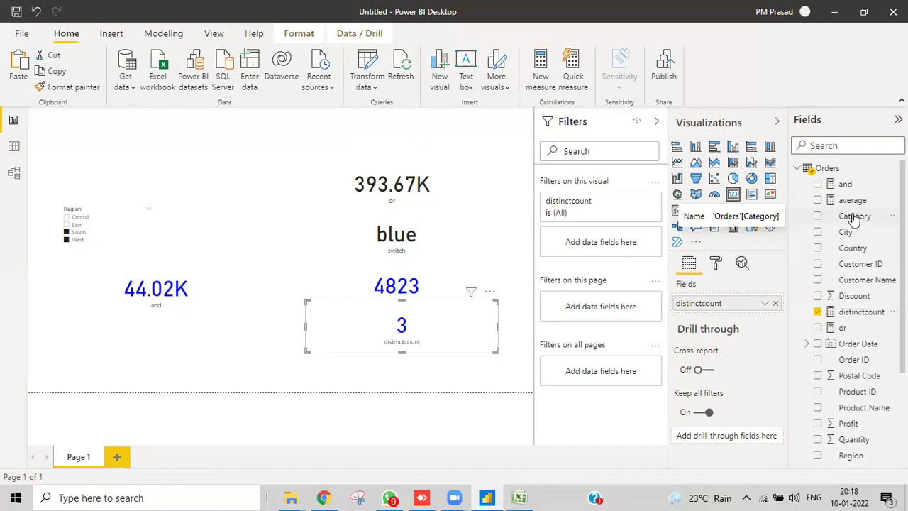
pyautogui.click(433, 348)
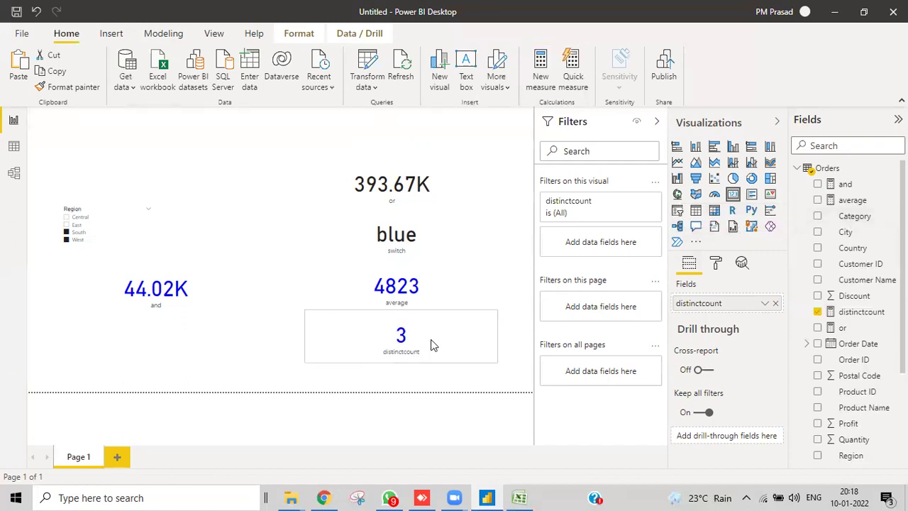
pyautogui.moveTo(411, 332); pyautogui.dragTo(406, 331)
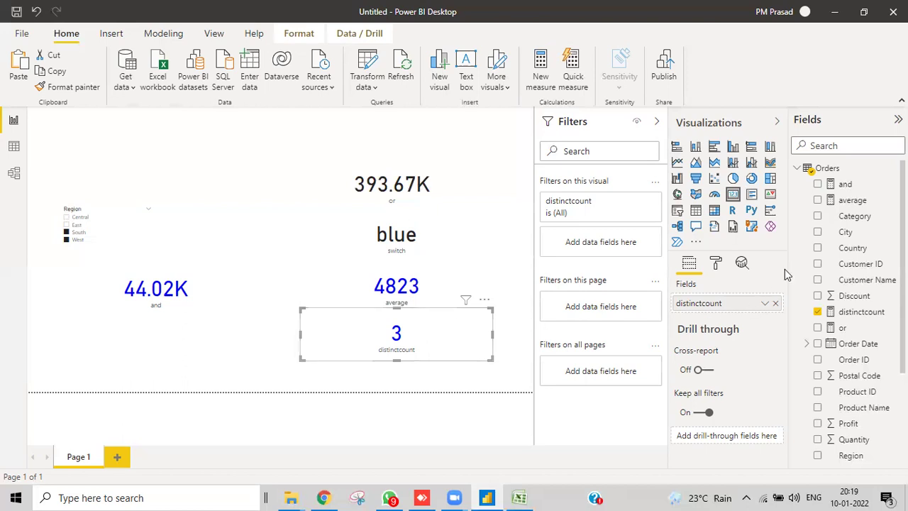
# Create a new measure in the Orders table defined as countrows=COUNTROWS(Orders)
pyautogui.rightClick(820, 174)
pyautogui.press('Escape')
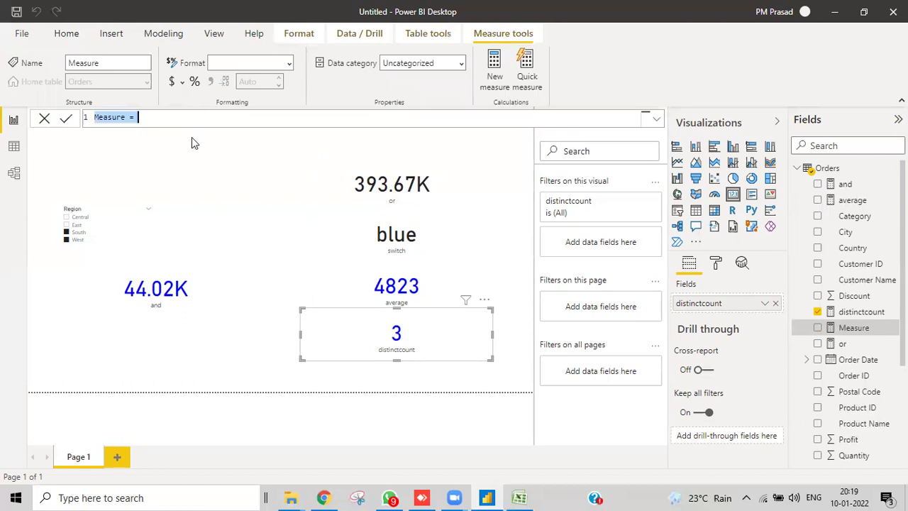
pyautogui.press('BackSpace')
pyautogui.write('countrows=')
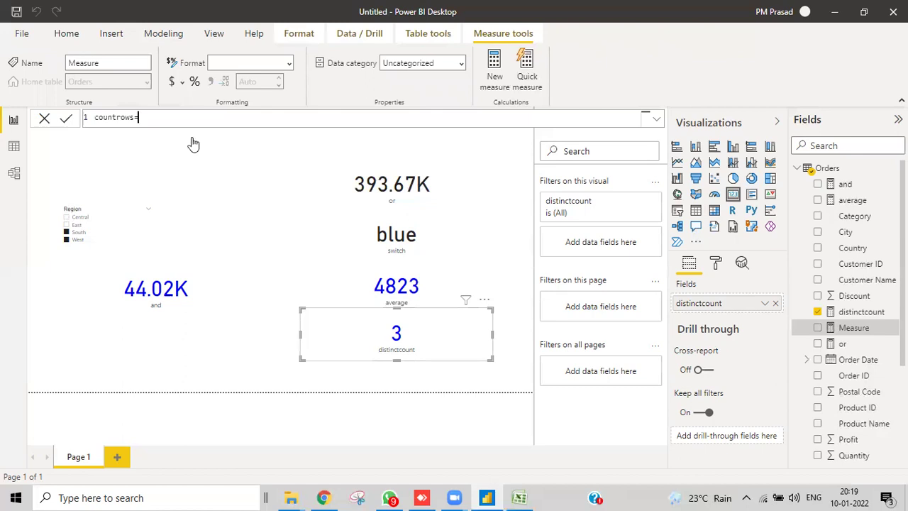
pyautogui.write('count')
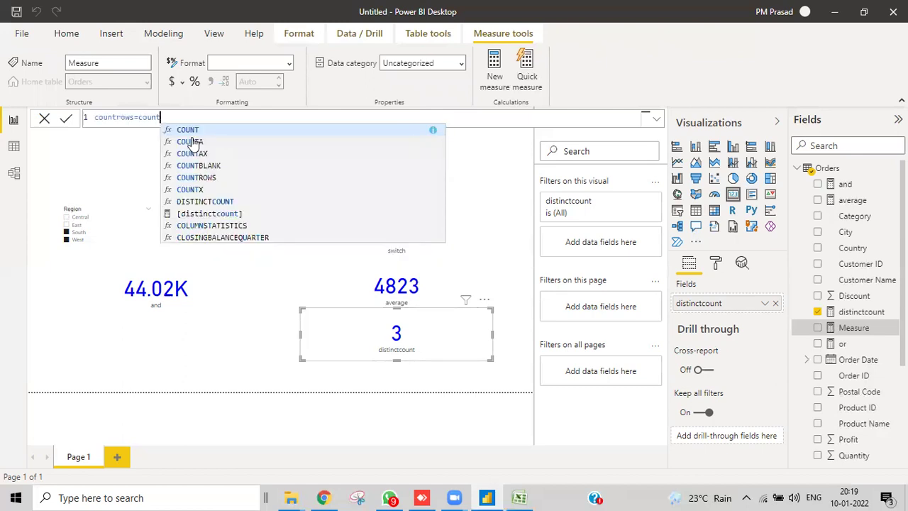
pyautogui.click(185, 132)
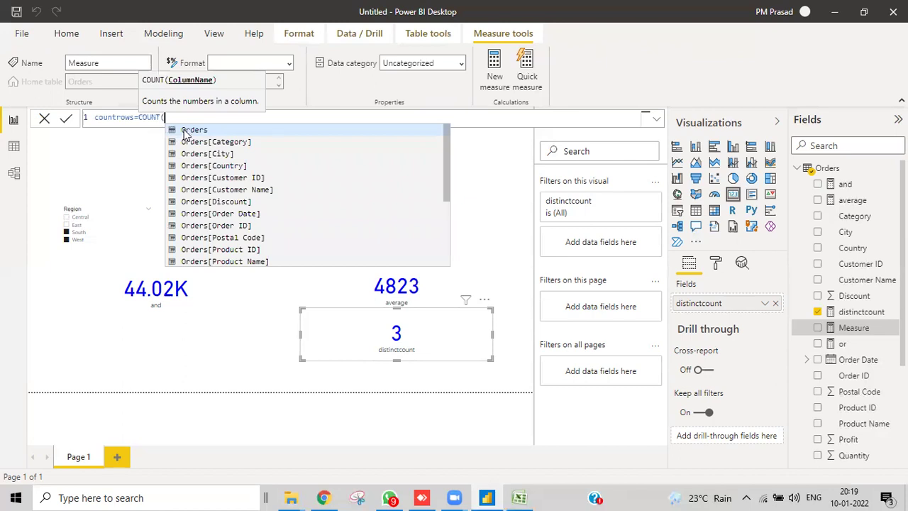
pyautogui.press('BackSpace')
pyautogui.write('r')
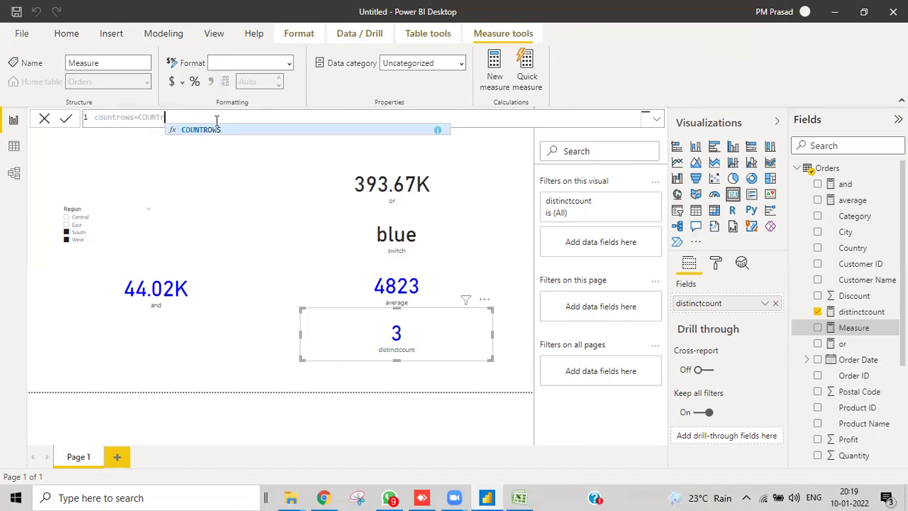
pyautogui.click(215, 131)
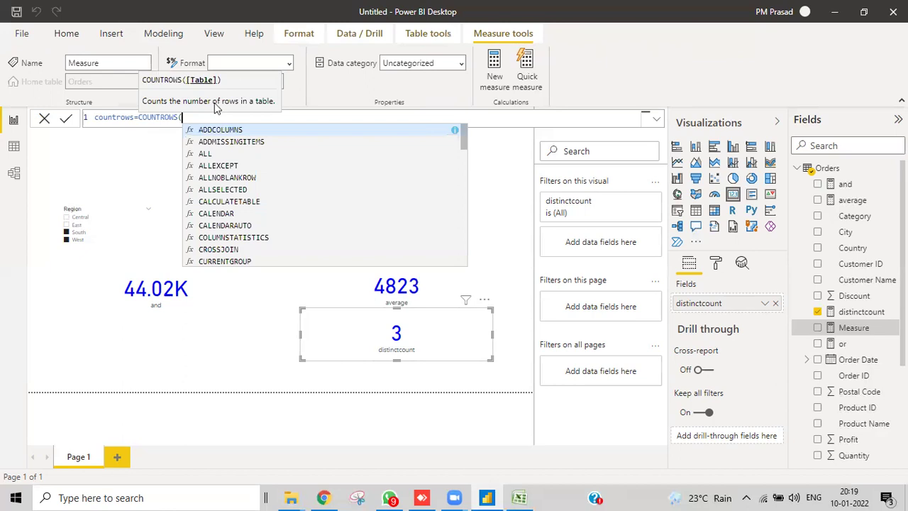
pyautogui.write('orde')
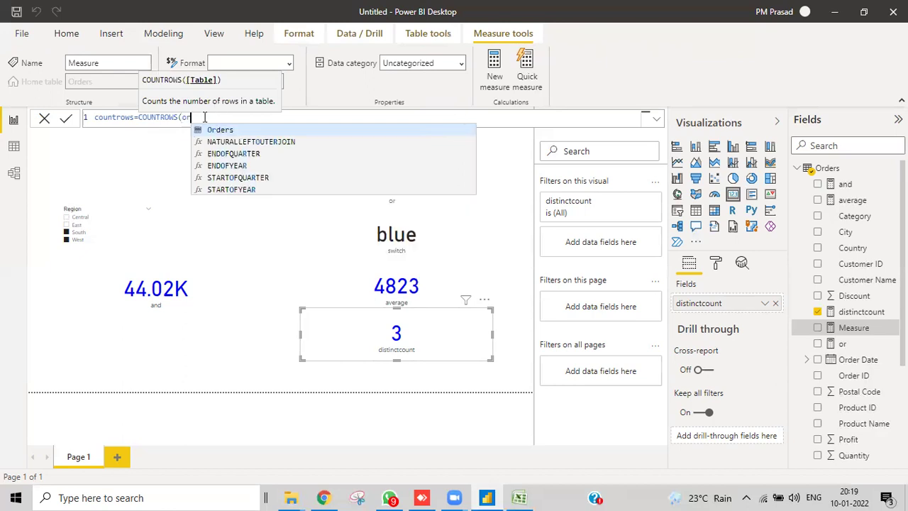
pyautogui.click(214, 131)
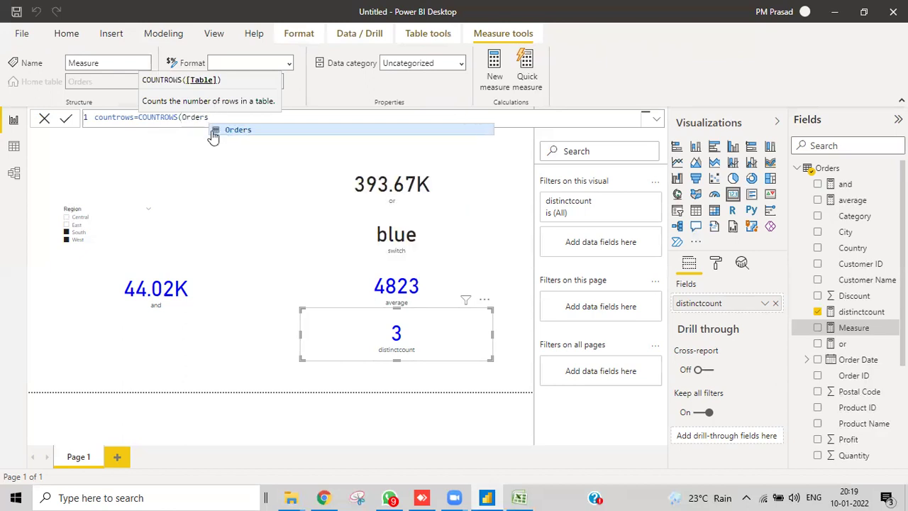
pyautogui.write(')')
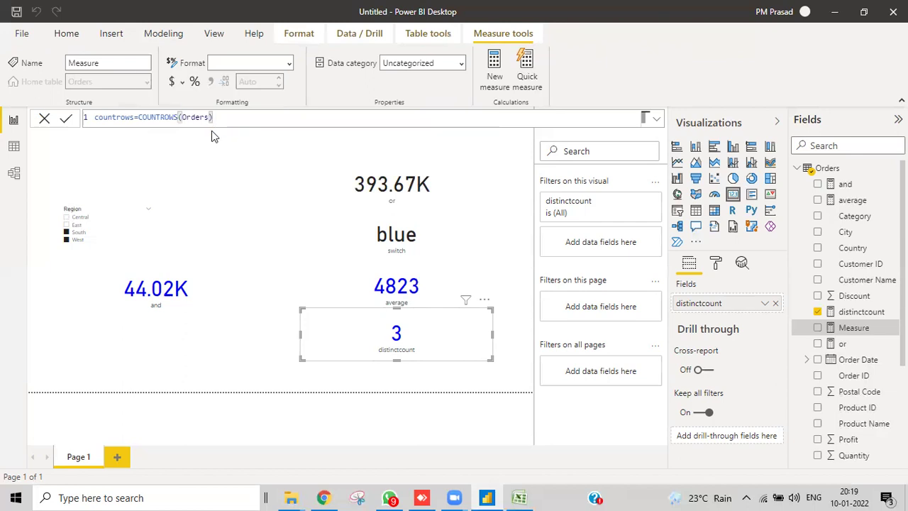
# Place a copy of the distinctcount card below the and card, with countrows as its field instead of distinctcount
pyautogui.click(315, 332)
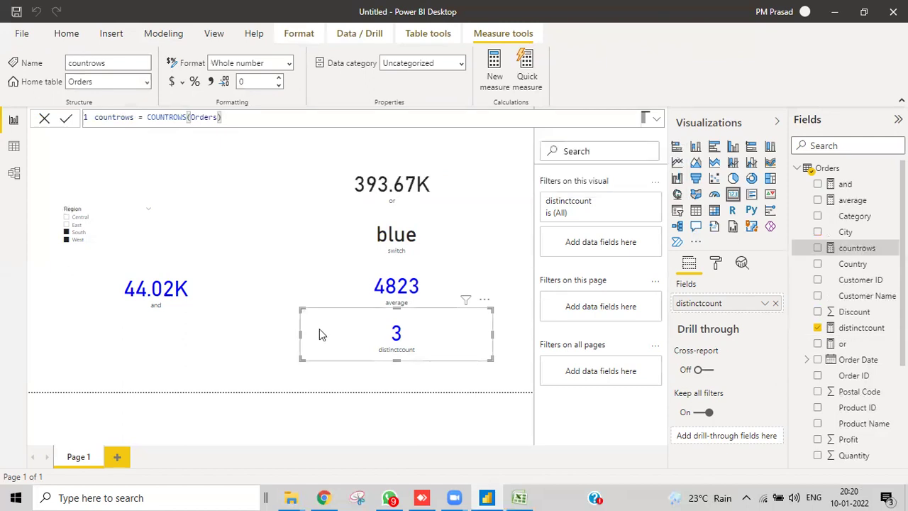
pyautogui.click(319, 330)
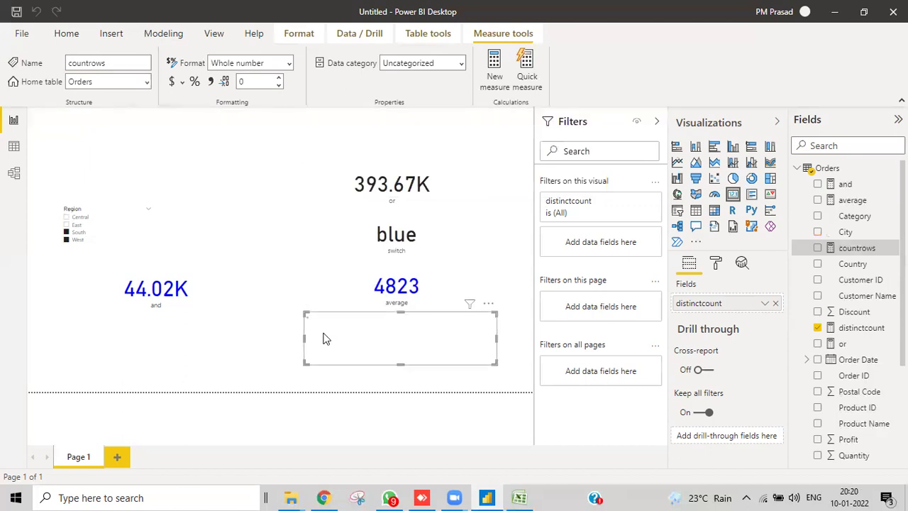
pyautogui.click(121, 334)
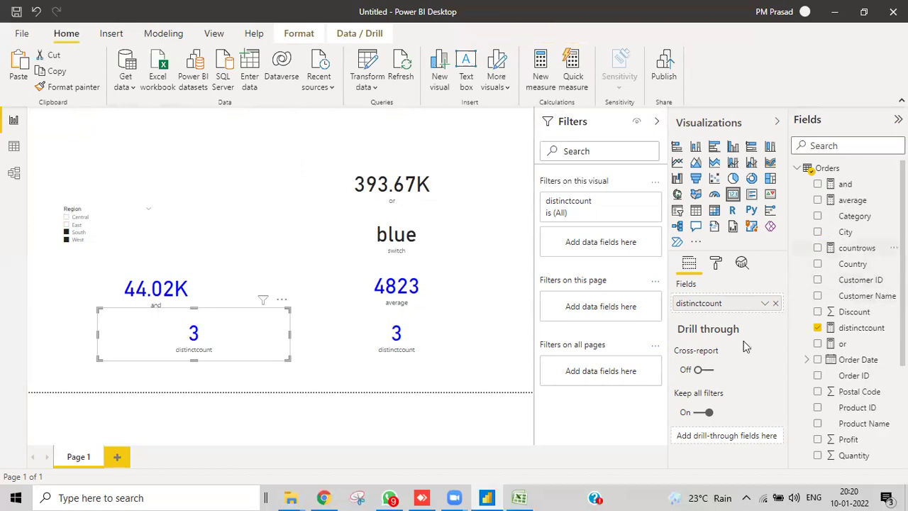
pyautogui.click(776, 304)
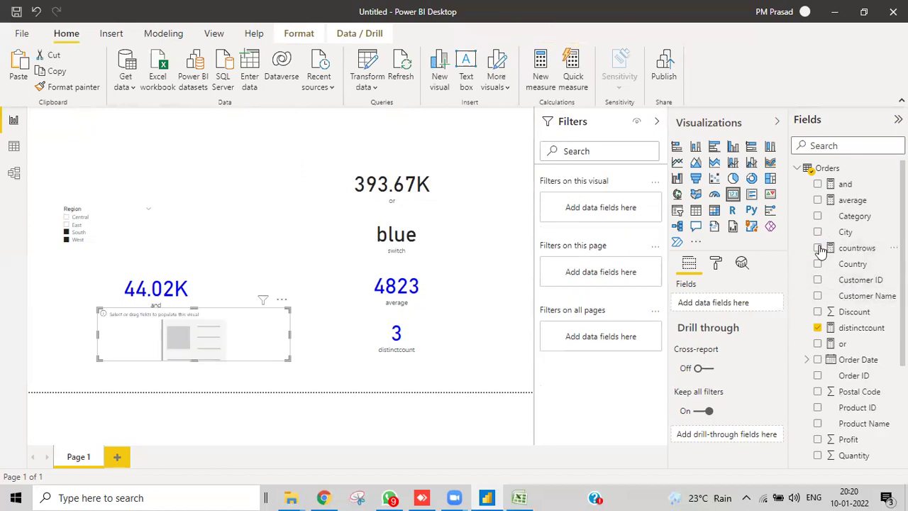
pyautogui.click(819, 248)
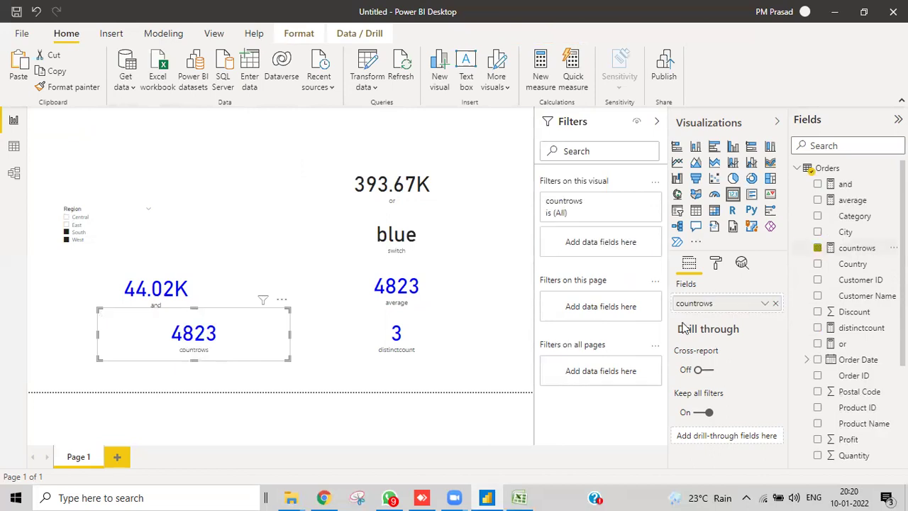
pyautogui.moveTo(207, 365); pyautogui.dragTo(184, 379)
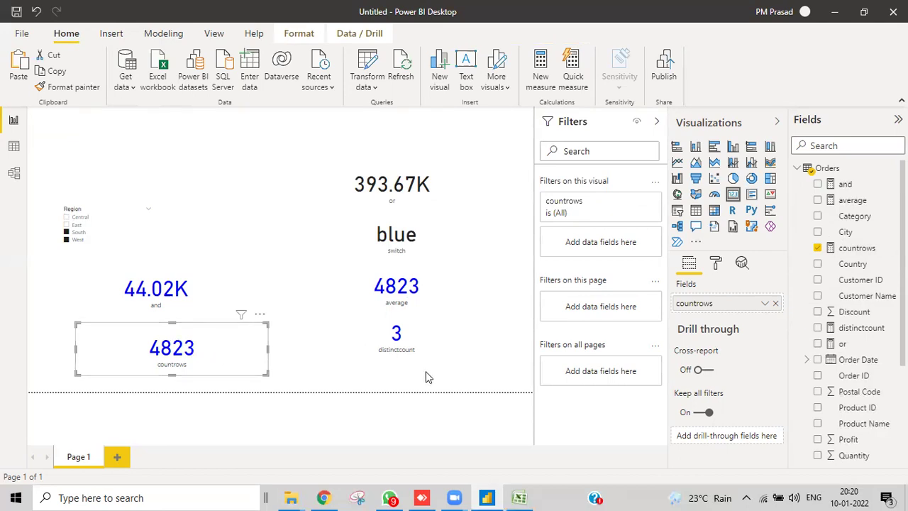
pyautogui.click(524, 497)
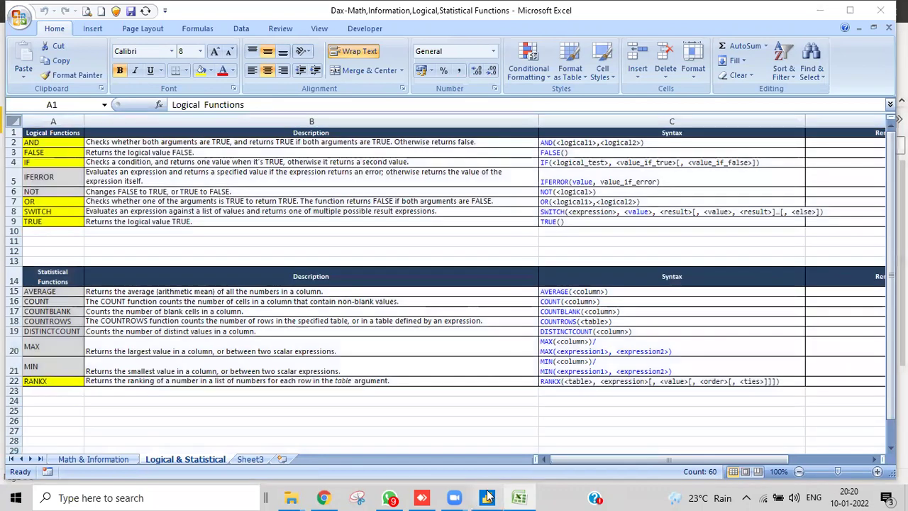
pyautogui.click(487, 497)
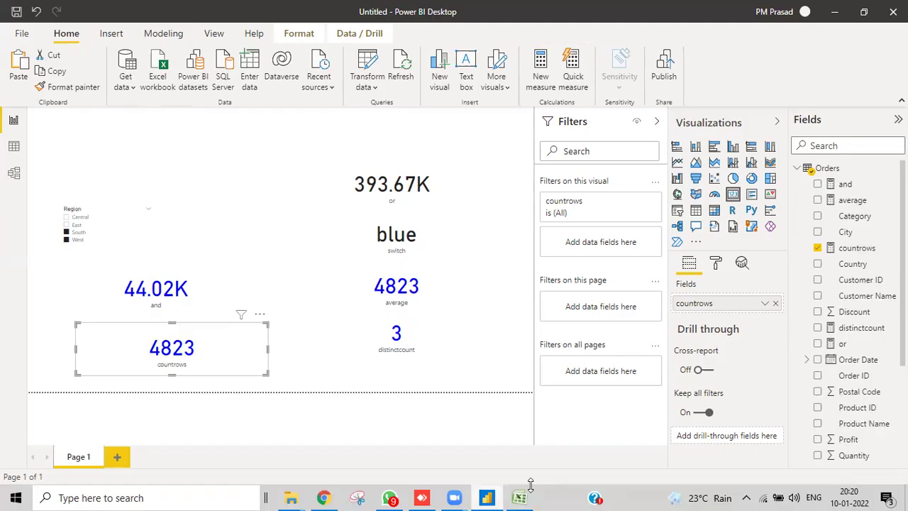
pyautogui.rightClick(827, 168)
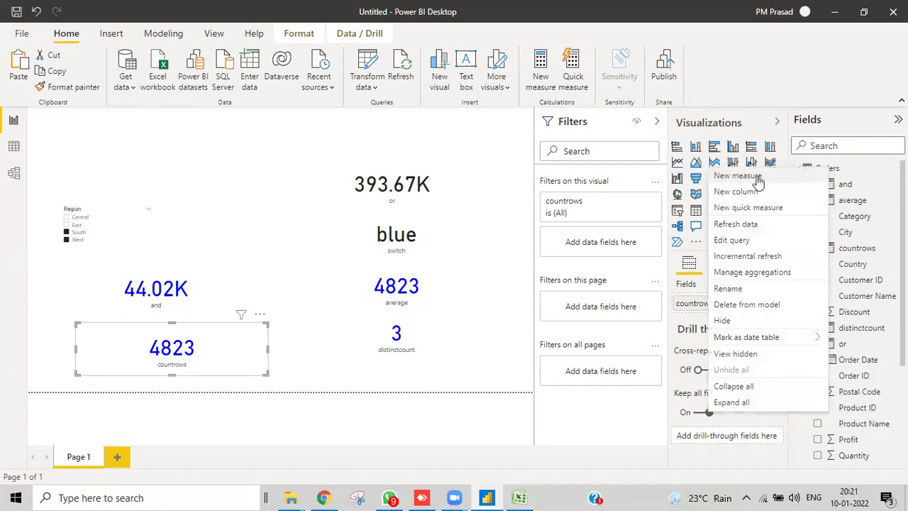
pyautogui.press('Escape')
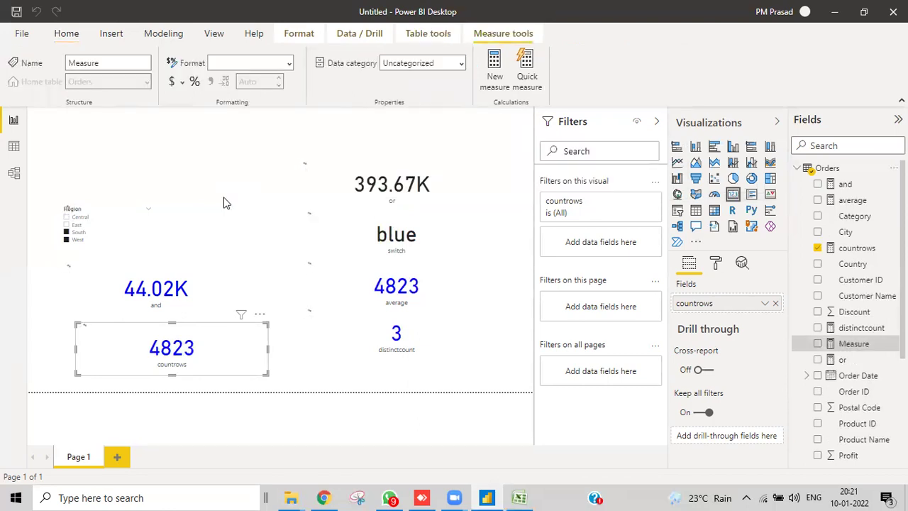
# Add a new blank page to the report
pyautogui.click(117, 461)
pyautogui.click(119, 461)
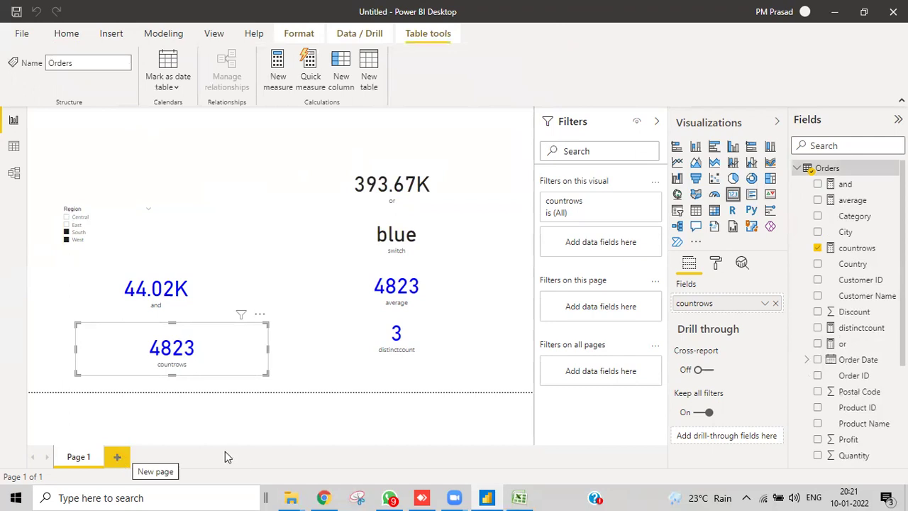
pyautogui.hotkey('ctrl', 'm')
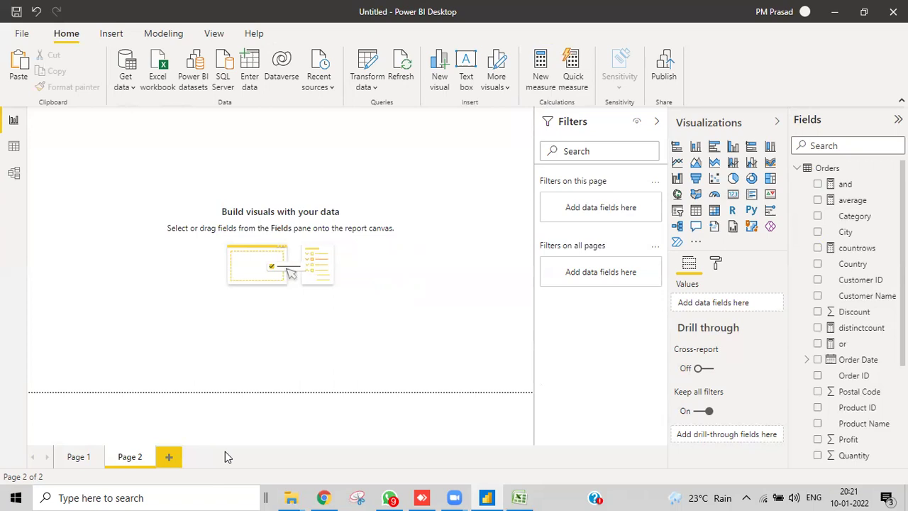
# Create a new measure in the Orders table defined as total sales=SUM(Orders[Sales]) and commit the formula
pyautogui.rightClick(812, 171)
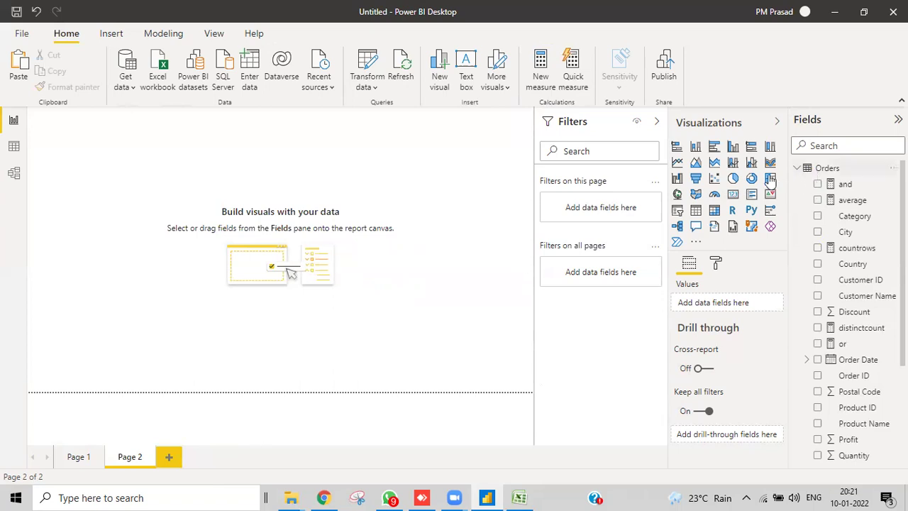
pyautogui.click(210, 190)
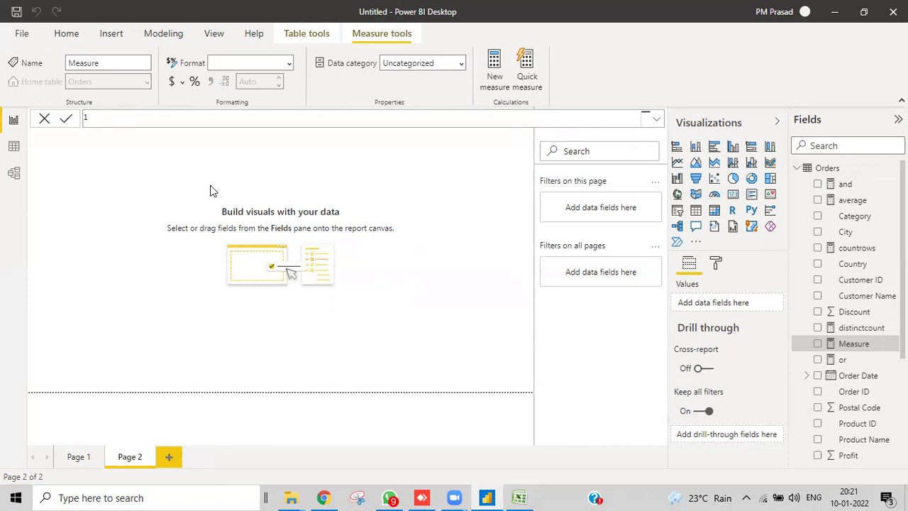
pyautogui.write('otal sales=sum')
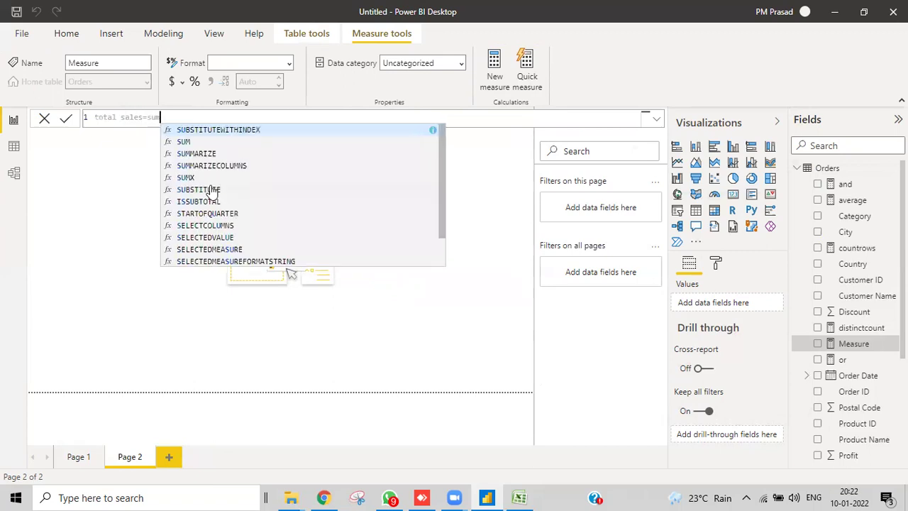
pyautogui.write('(sales')
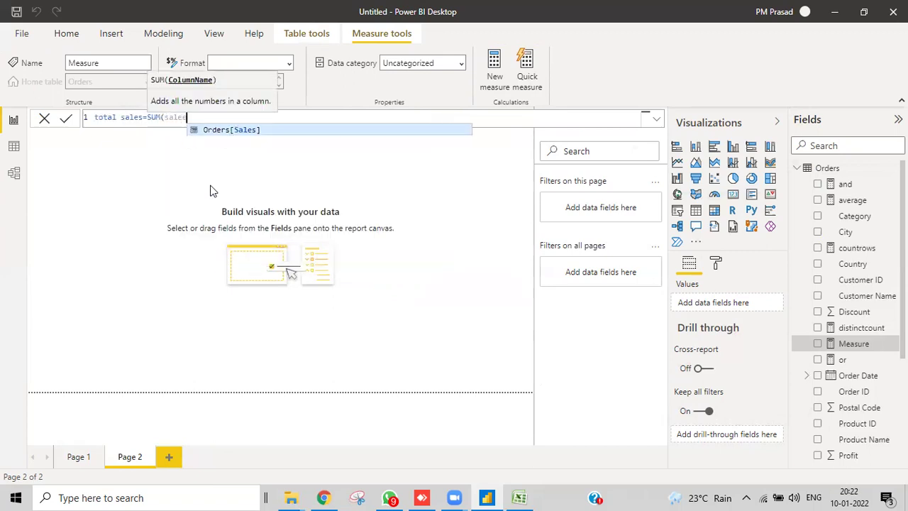
pyautogui.click(211, 133)
pyautogui.write(')')
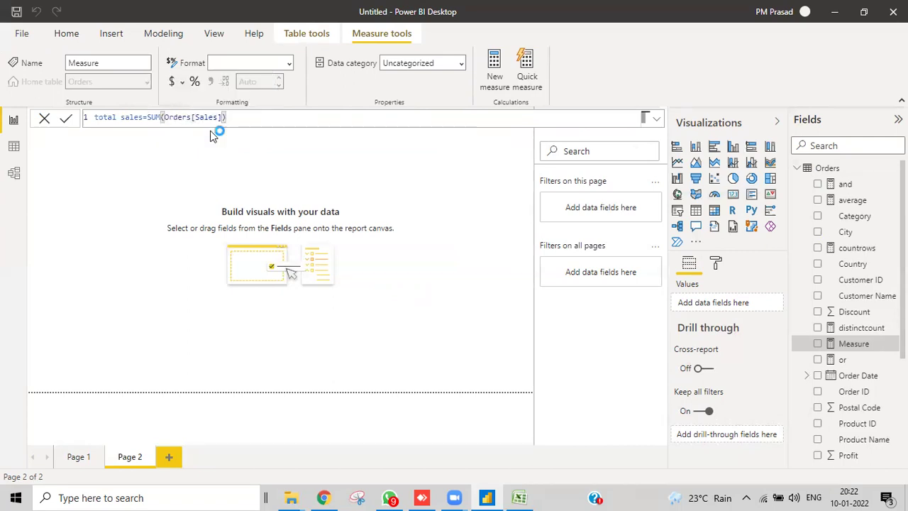
pyautogui.press('Return')
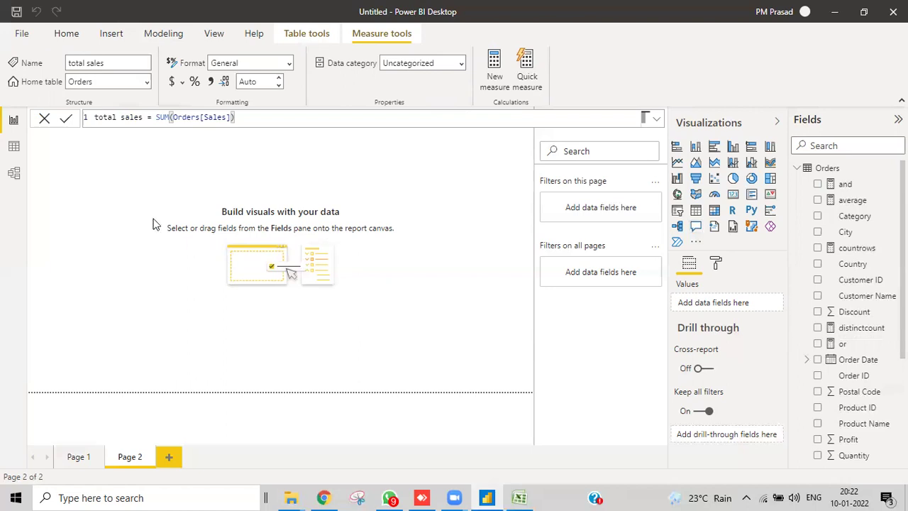
# Add a table visual to the blank Page 2
pyautogui.click(695, 210)
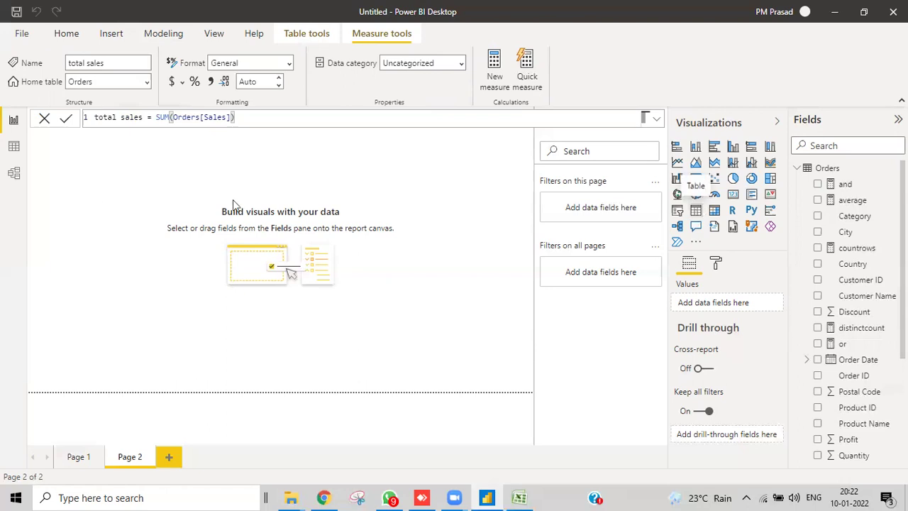